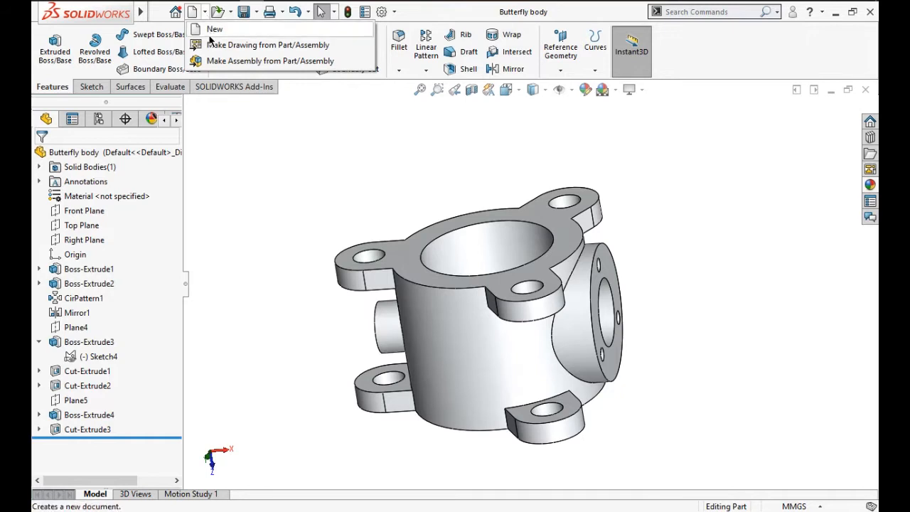
Step: Create a new assembly from the open Butterfly body part, continuing with a blank template
click(211, 61)
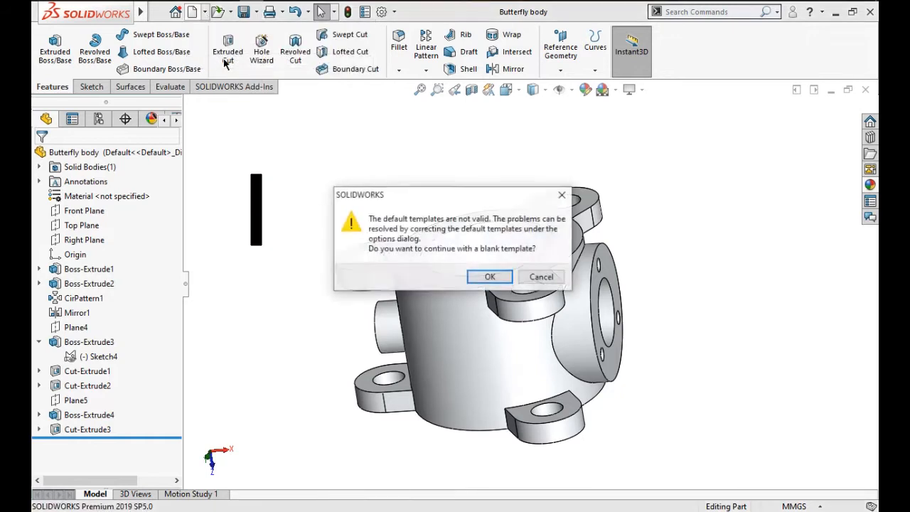
click(473, 279)
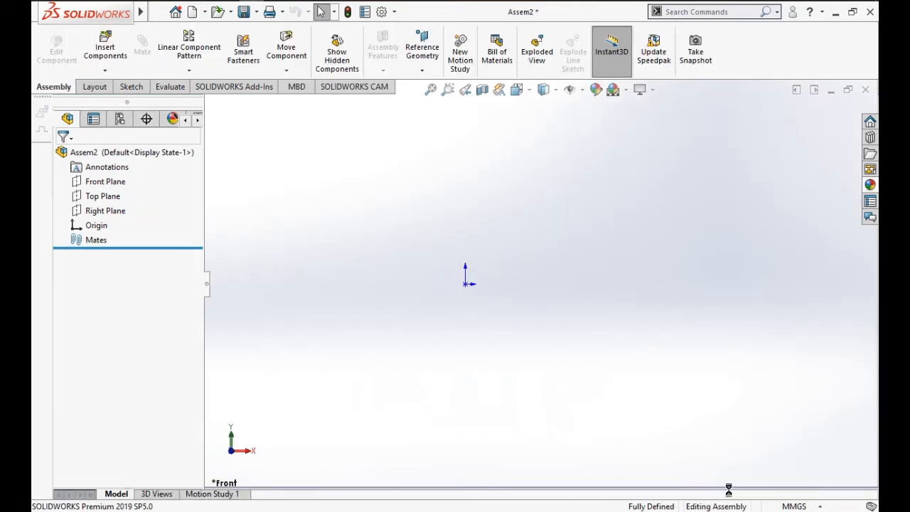
Step: Set the assembly's units to MMGS (millimeter, gram, second) and change the scene background to plain white
click(788, 506)
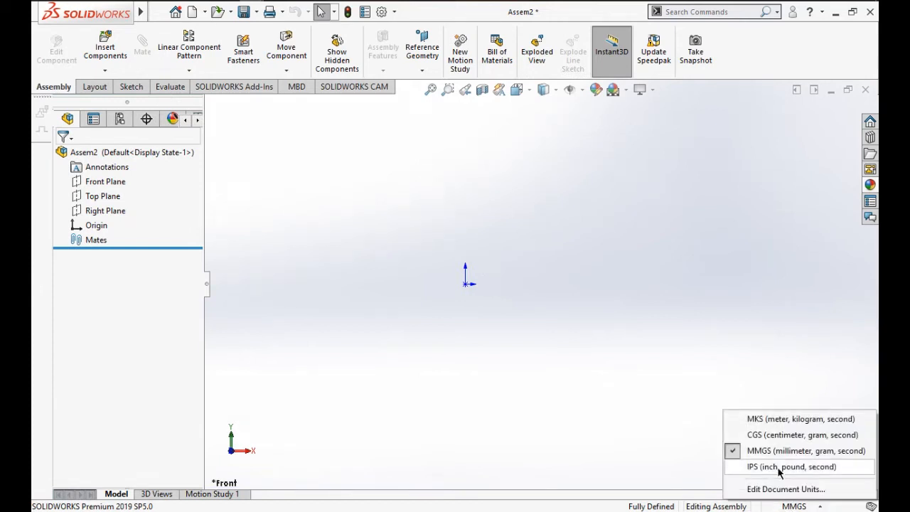
click(771, 447)
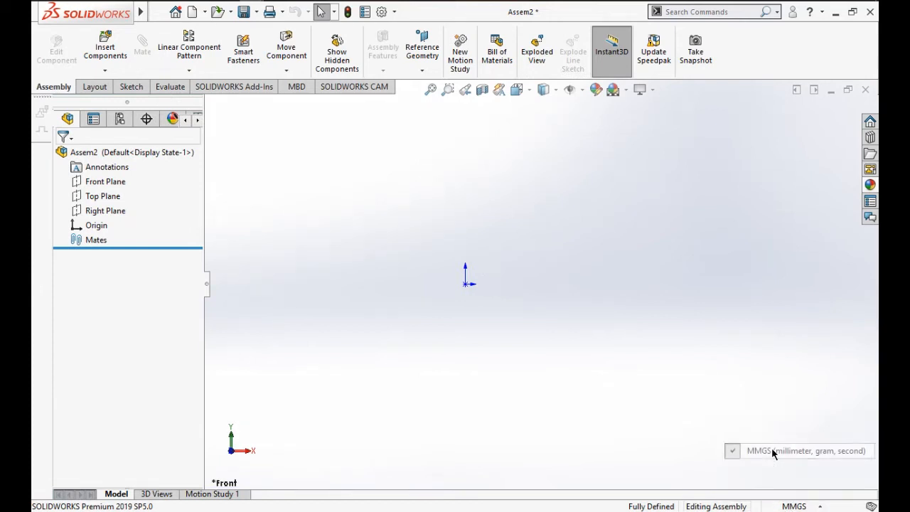
click(612, 90)
click(644, 122)
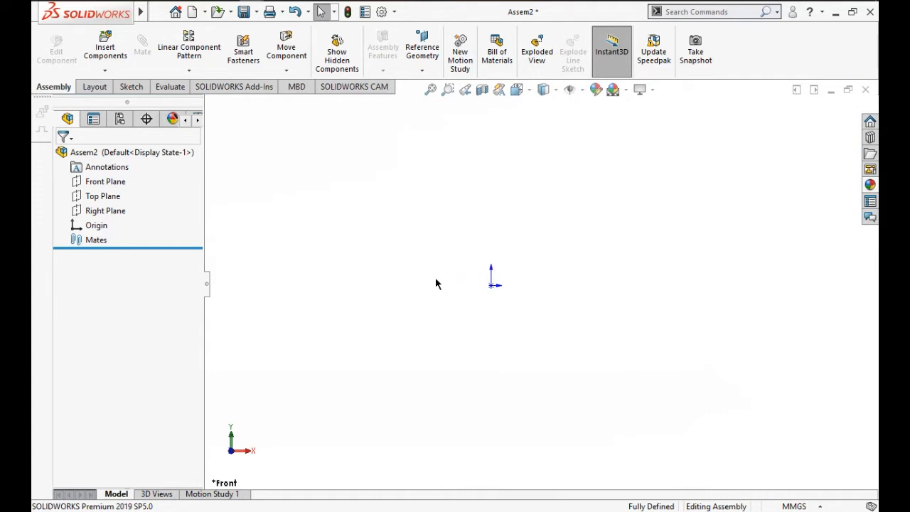
Step: Insert the Butterfly body part as the first component, placed at the assembly origin
click(111, 71)
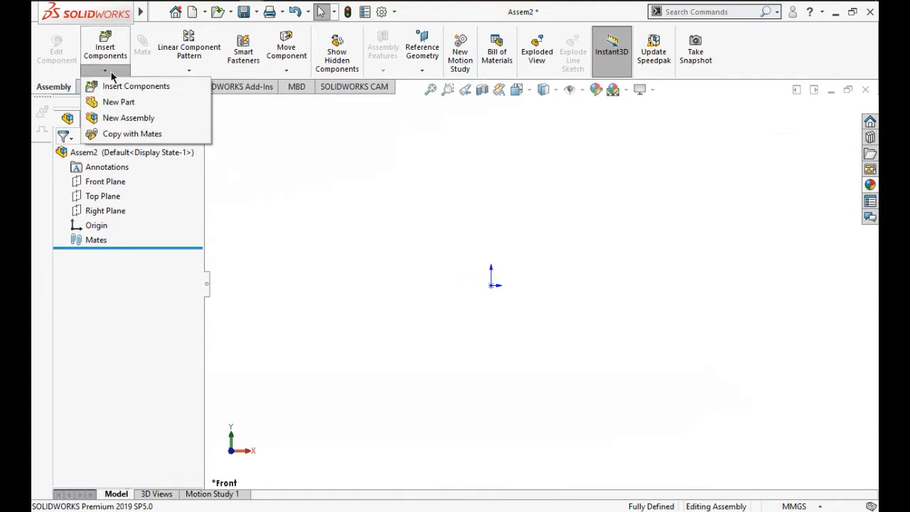
click(111, 72)
click(105, 46)
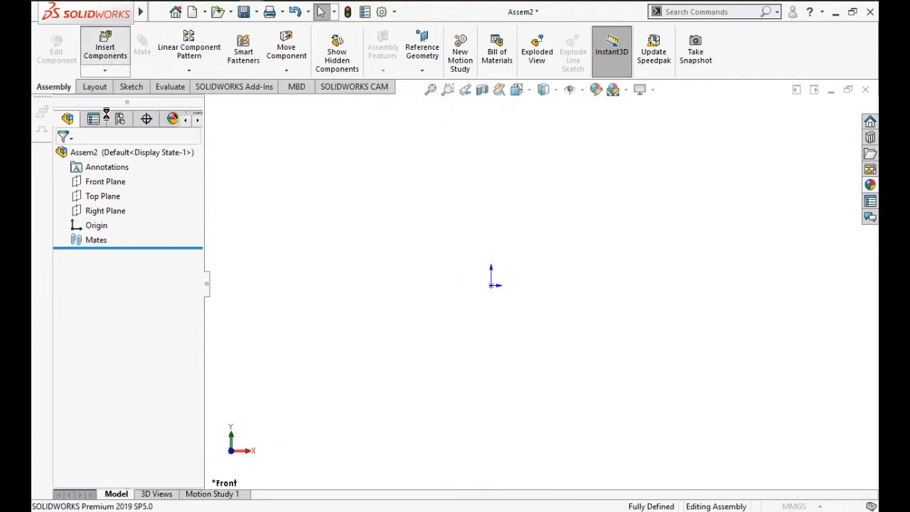
click(491, 285)
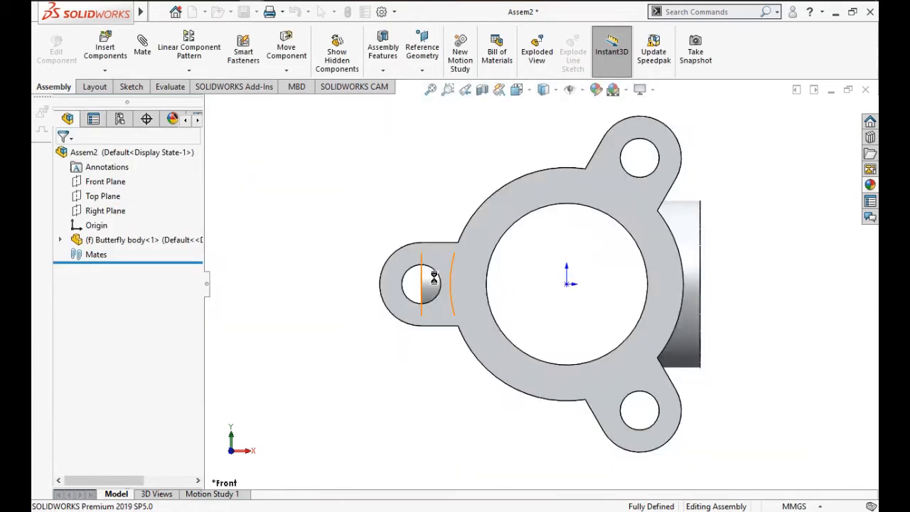
Step: Add retainer.SLDPRT from the recent documents to the assembly, placing it beside the butterfly body
scroll(433, 276, up, 2)
middle_drag(428, 236, 420, 180)
scroll(447, 278, up, 1)
middle_drag(446, 258, 496, 270)
scroll(561, 277, down, 2)
middle_drag(561, 277, 270, 256)
click(105, 50)
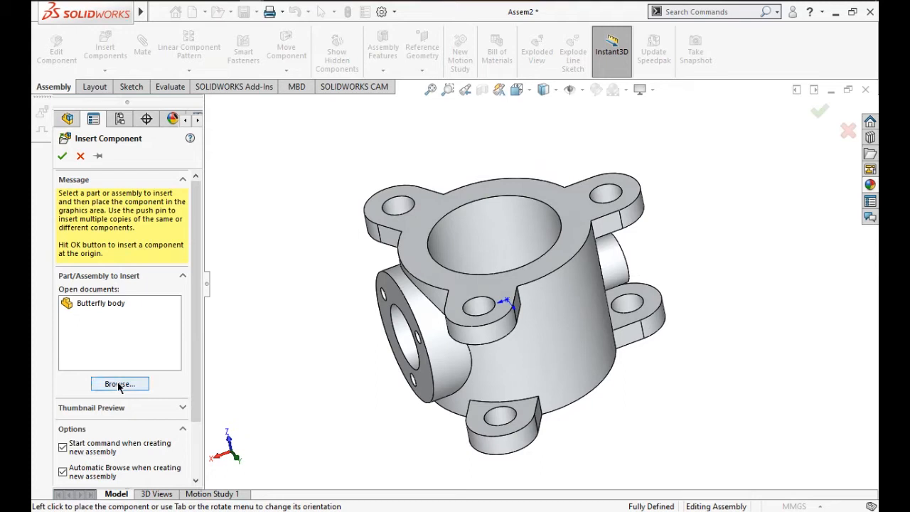
click(79, 156)
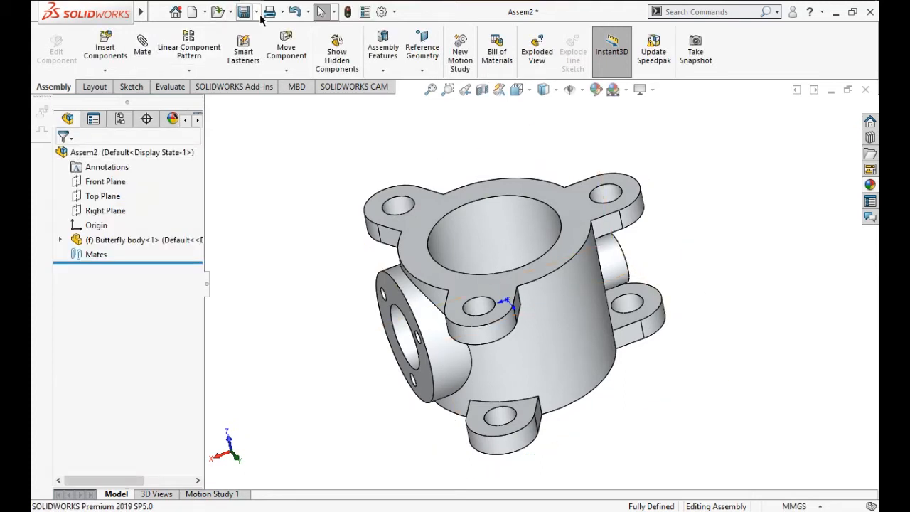
click(231, 12)
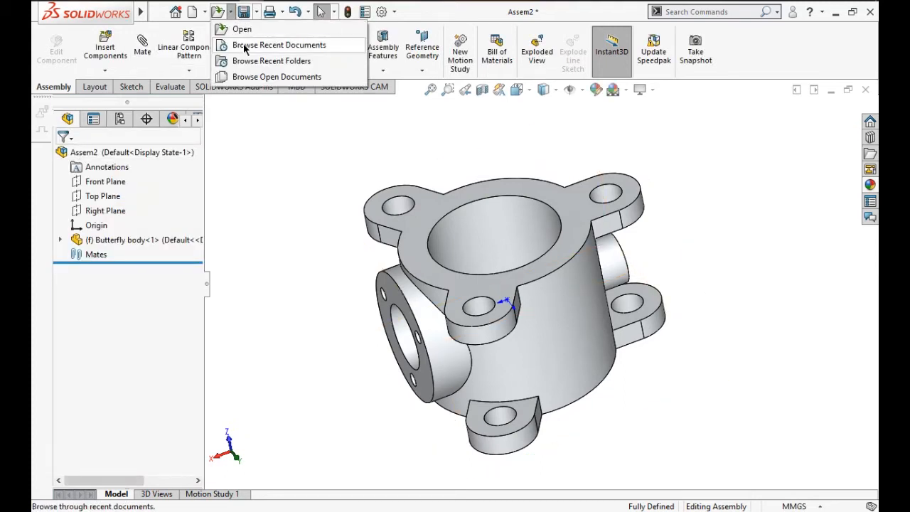
click(243, 46)
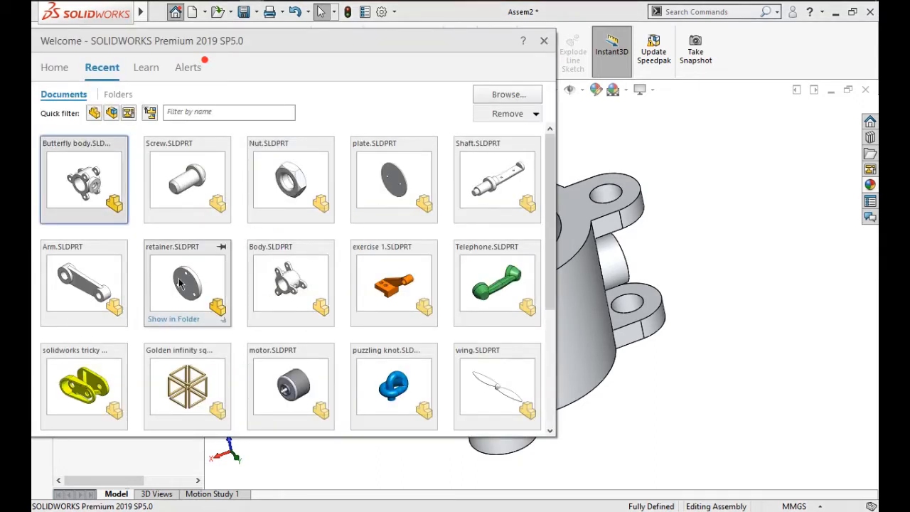
drag(181, 285, 713, 285)
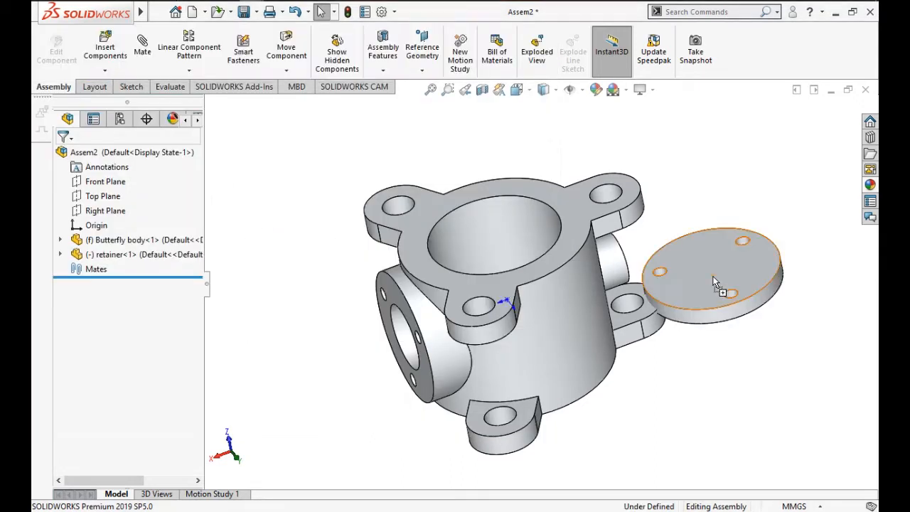
Step: Add a concentric mate between the bore of the body's side flange and the retainer's outer cylindrical face
scroll(621, 258, down, 2)
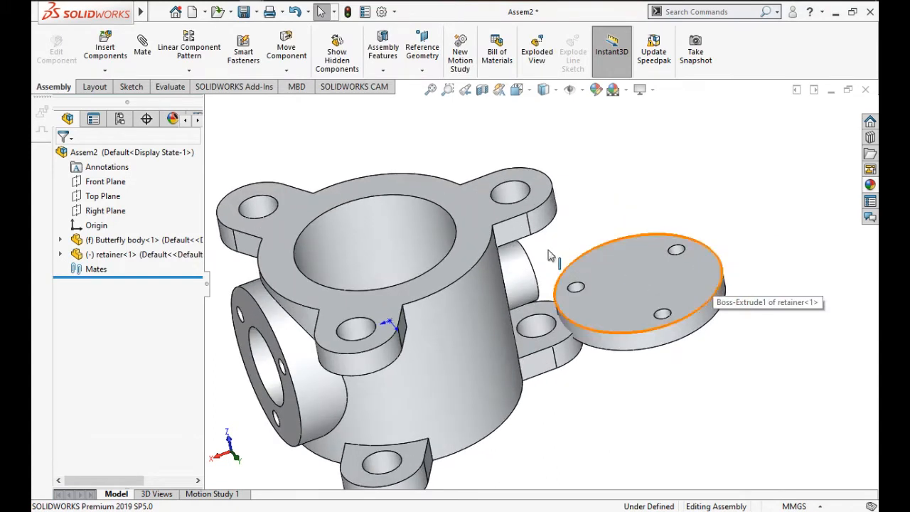
scroll(548, 257, up, 2)
click(141, 43)
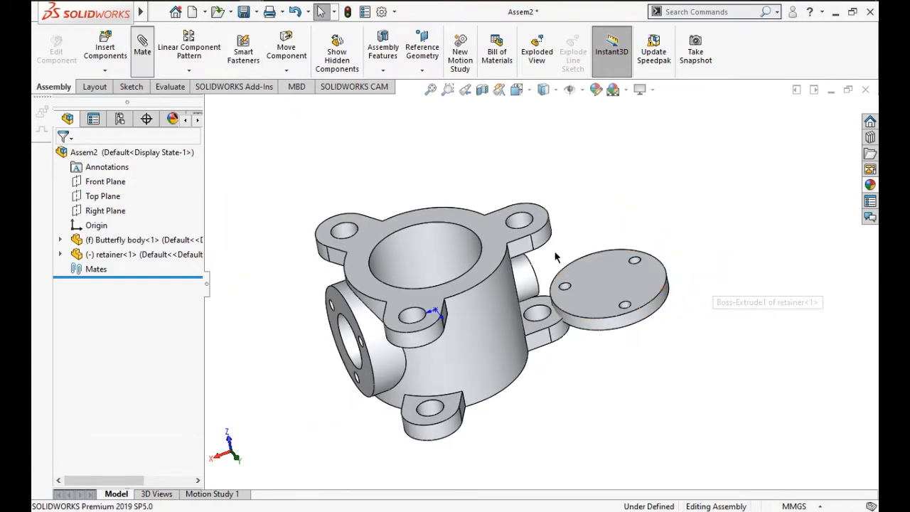
scroll(590, 320, down, 2)
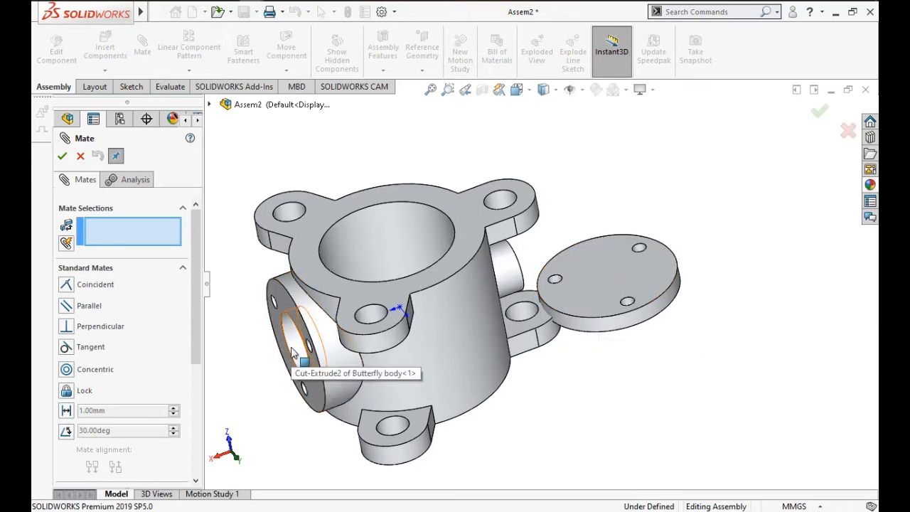
click(329, 371)
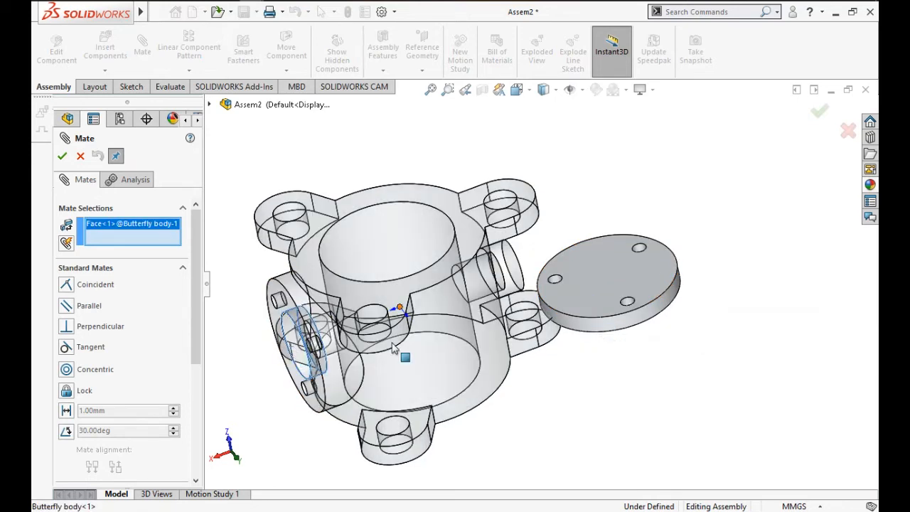
click(631, 327)
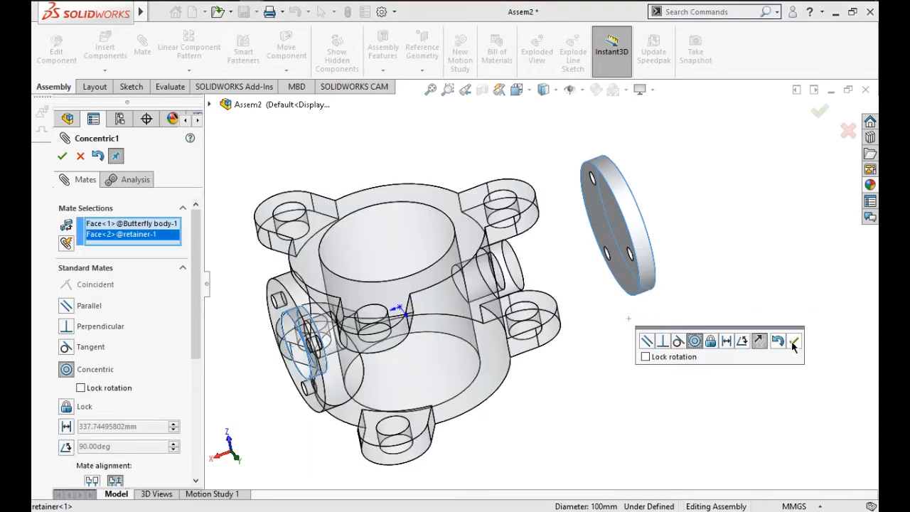
click(794, 344)
Step: Add a concentric mate between a small screw hole in the body's side flange and the matching retainer hole
key(z)
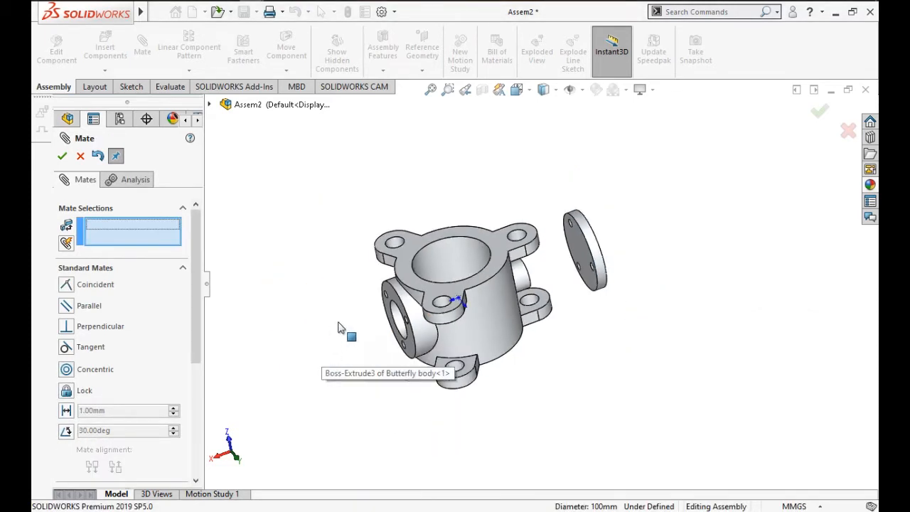
scroll(472, 307, up, 5)
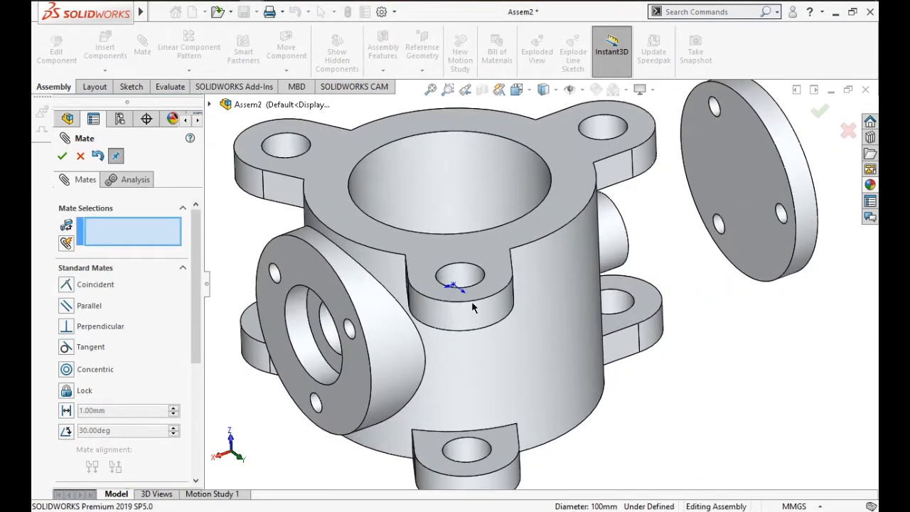
scroll(365, 345, up, 3)
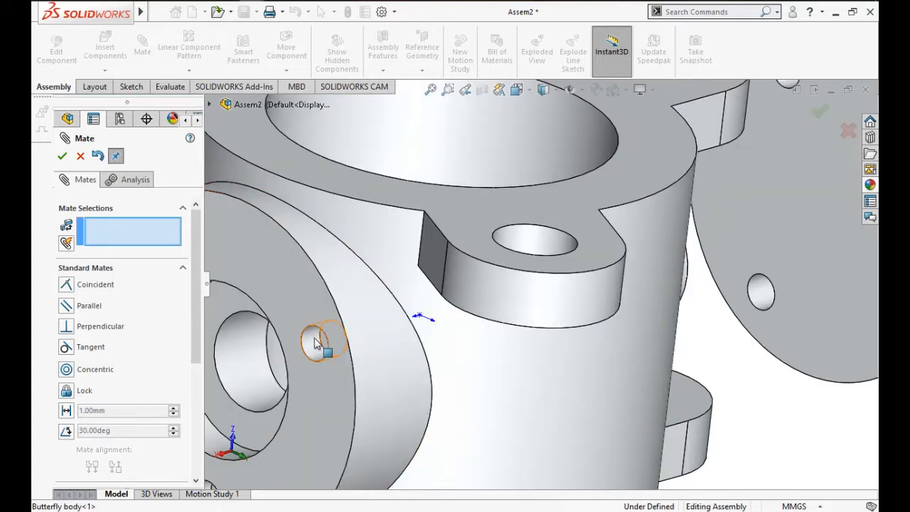
click(316, 343)
key(z)
key(z)
key(z)
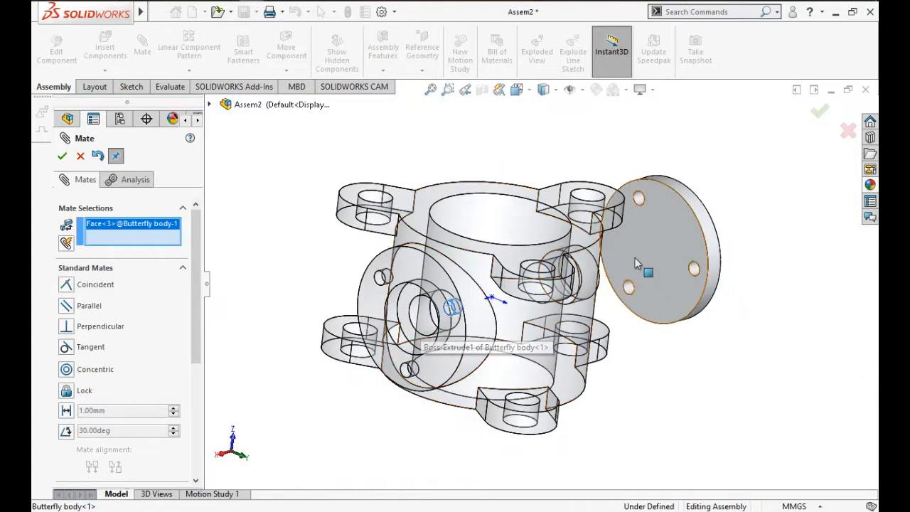
scroll(665, 283, up, 1)
scroll(689, 279, up, 3)
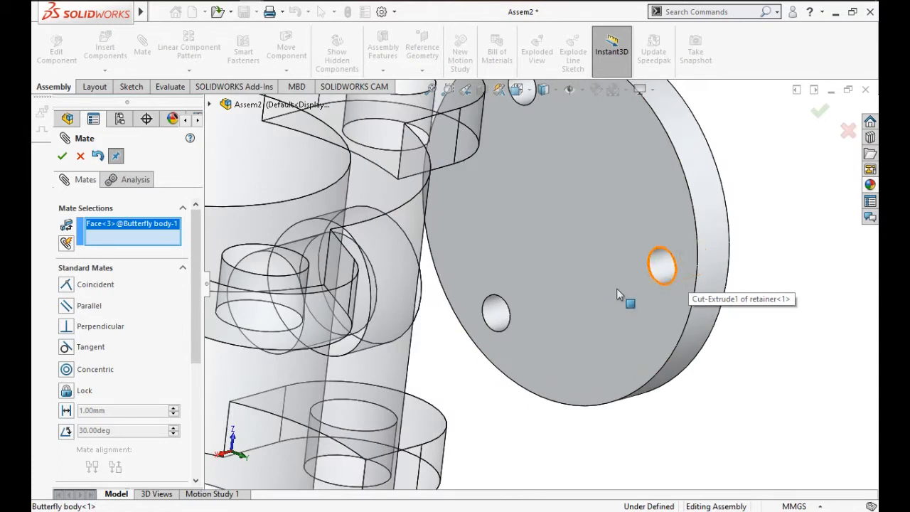
click(659, 265)
scroll(631, 283, down, 5)
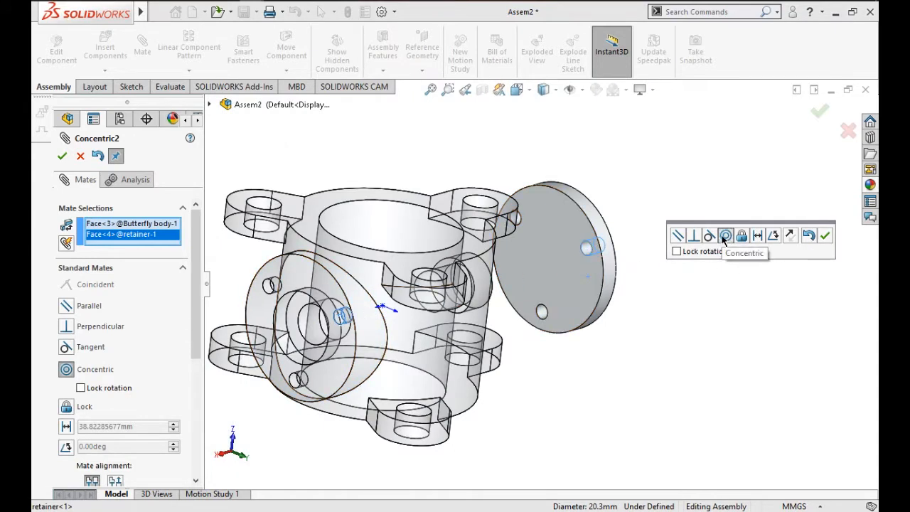
click(826, 236)
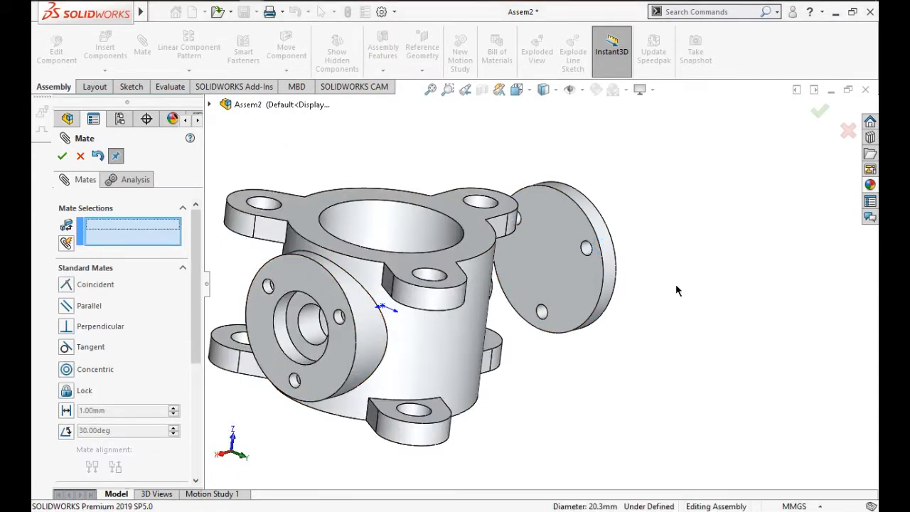
Step: Add a coincident mate between the retainer's back face and the flat face of the body's side flange, and finish mating
scroll(637, 292, up, 2)
middle_drag(636, 292, 560, 283)
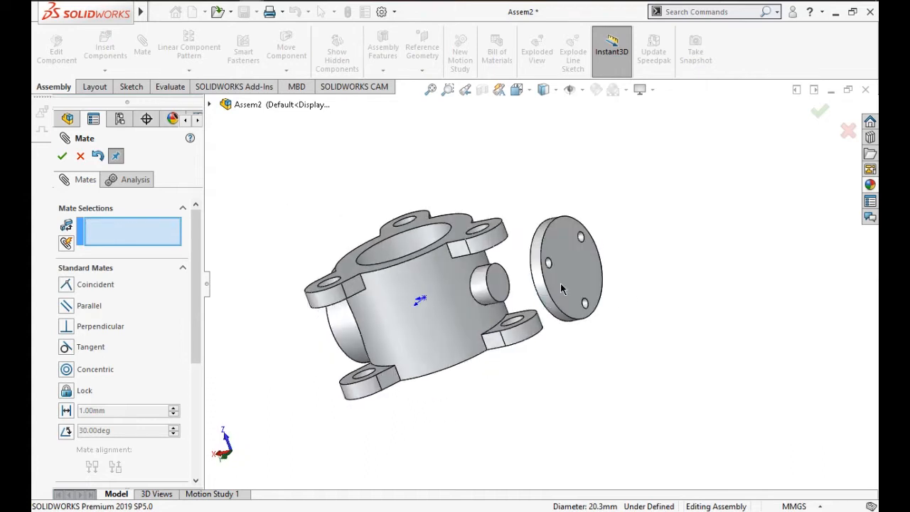
click(569, 282)
middle_drag(490, 323, 546, 312)
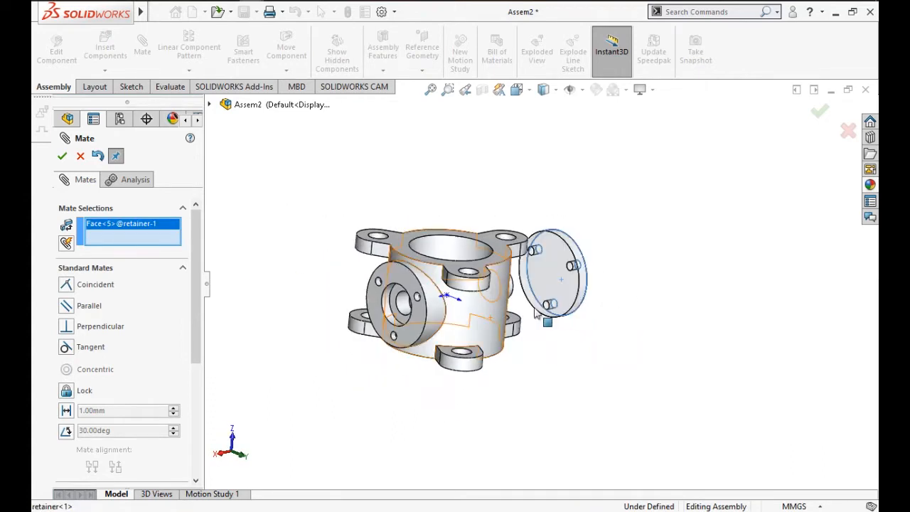
click(412, 339)
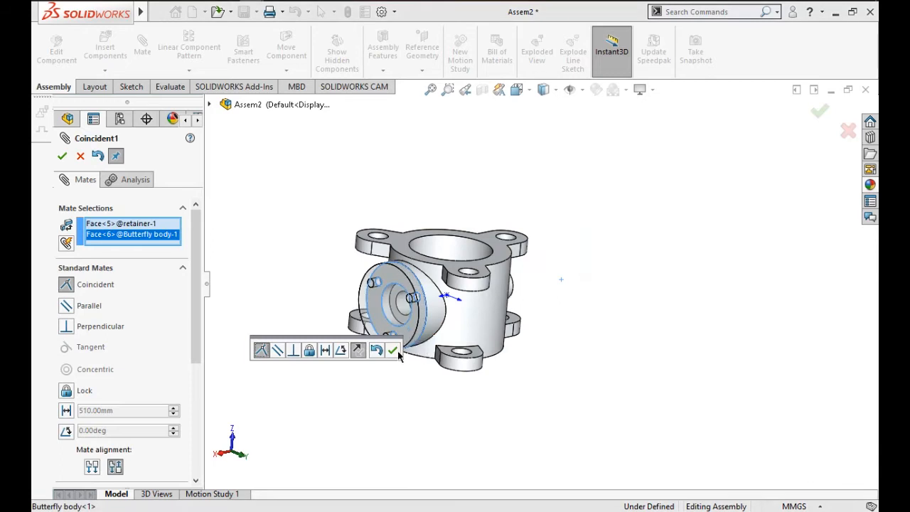
click(393, 349)
scroll(398, 301, down, 2)
scroll(351, 313, up, 2)
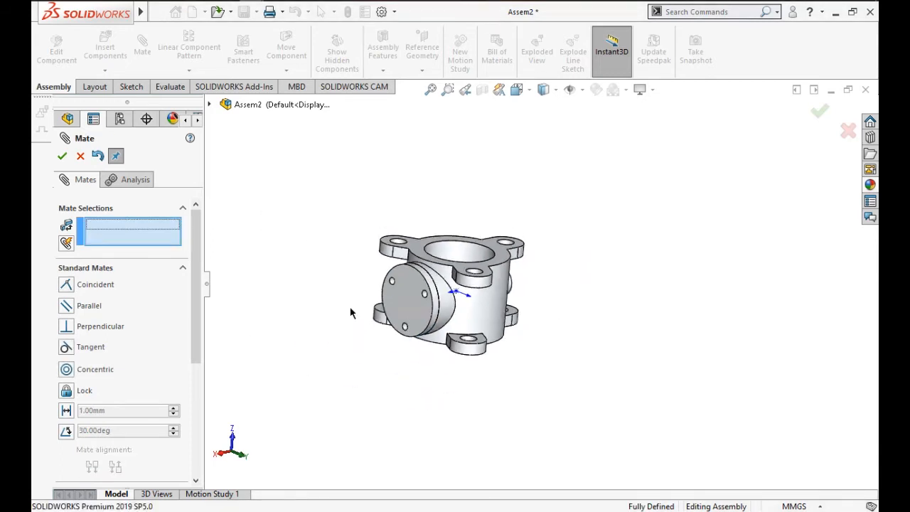
scroll(435, 291, down, 3)
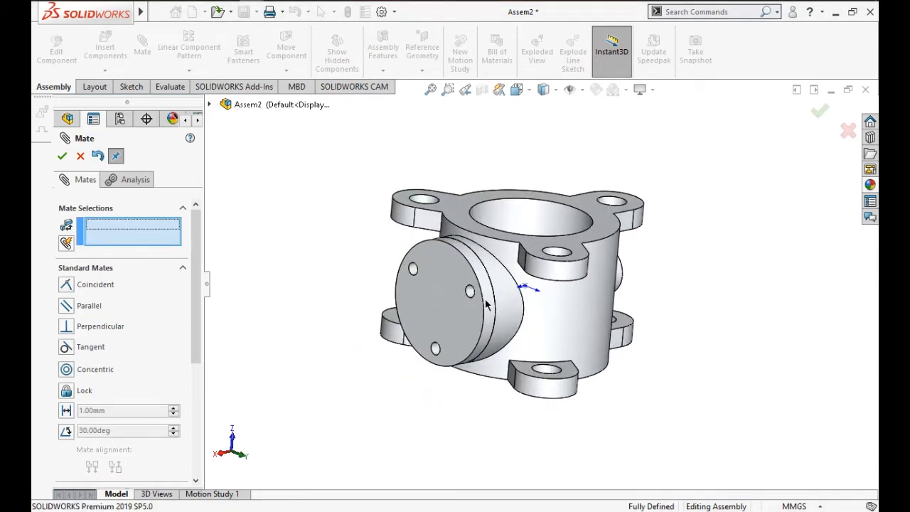
scroll(486, 304, up, 2)
scroll(486, 304, down, 1)
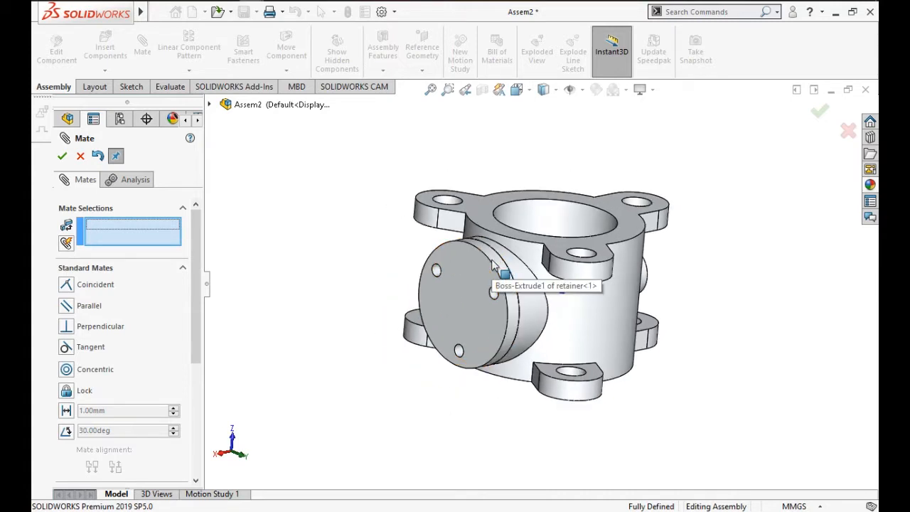
scroll(561, 293, down, 2)
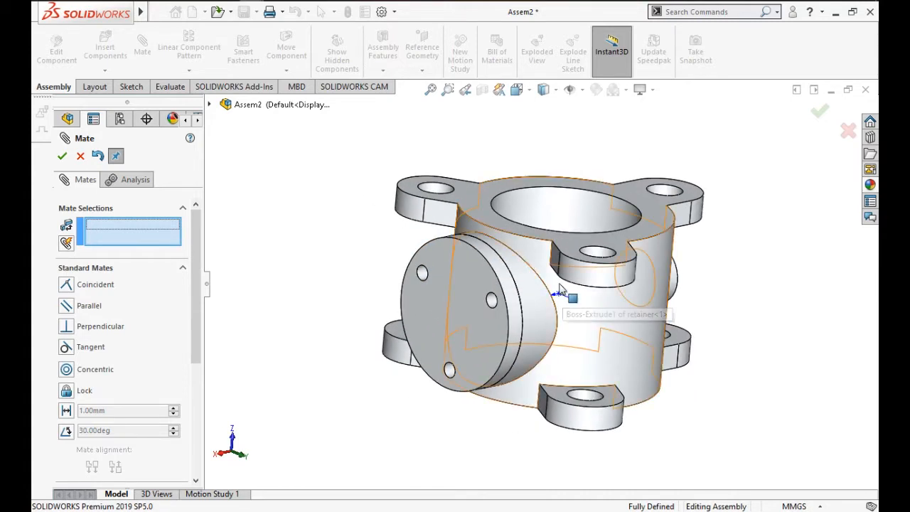
click(81, 156)
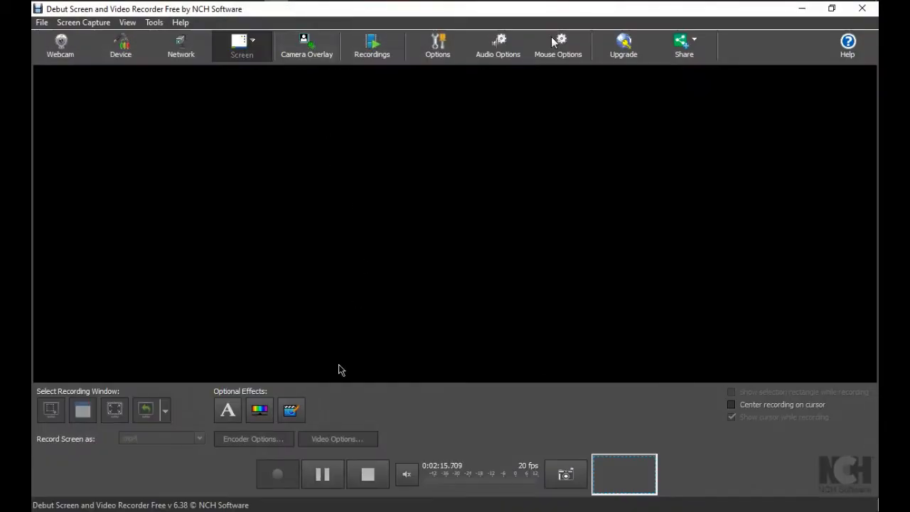
click(322, 474)
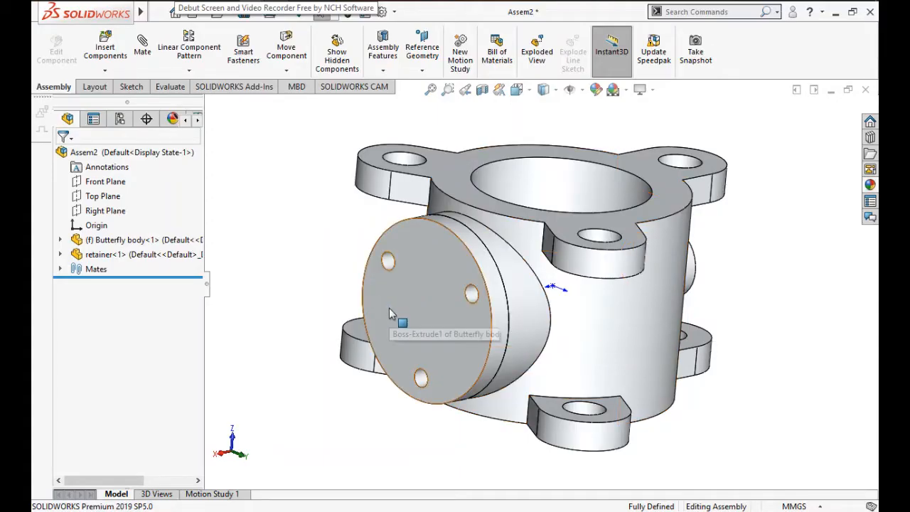
click(389, 312)
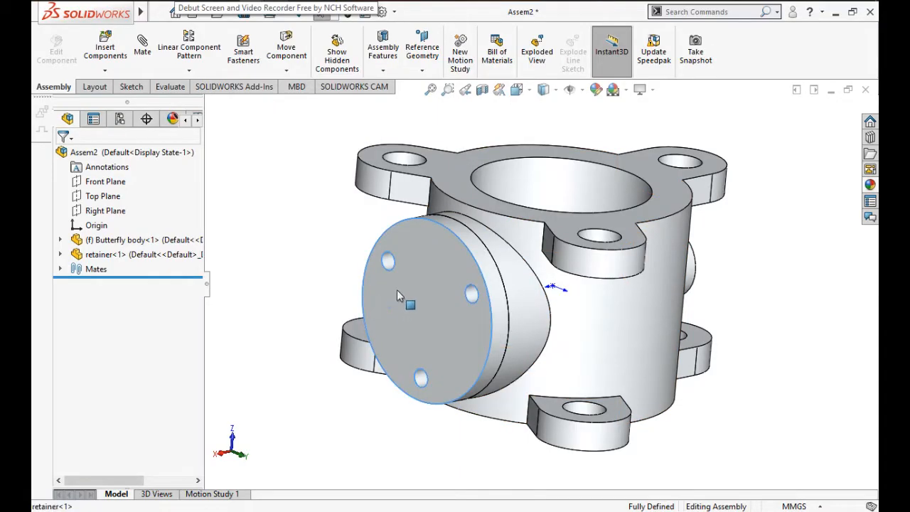
Step: Open the retainer part and sketch a circle about 81 mm in diameter on its flat face, centred on the origin
right_click(396, 289)
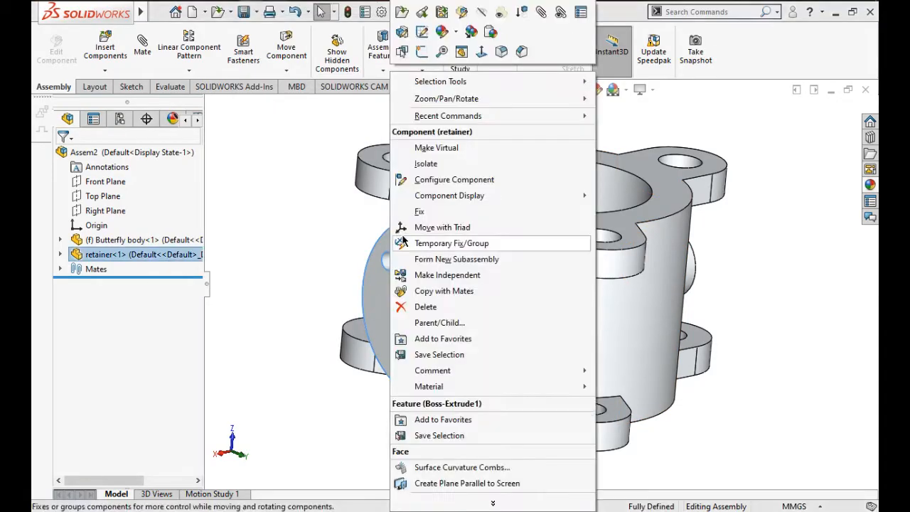
click(402, 11)
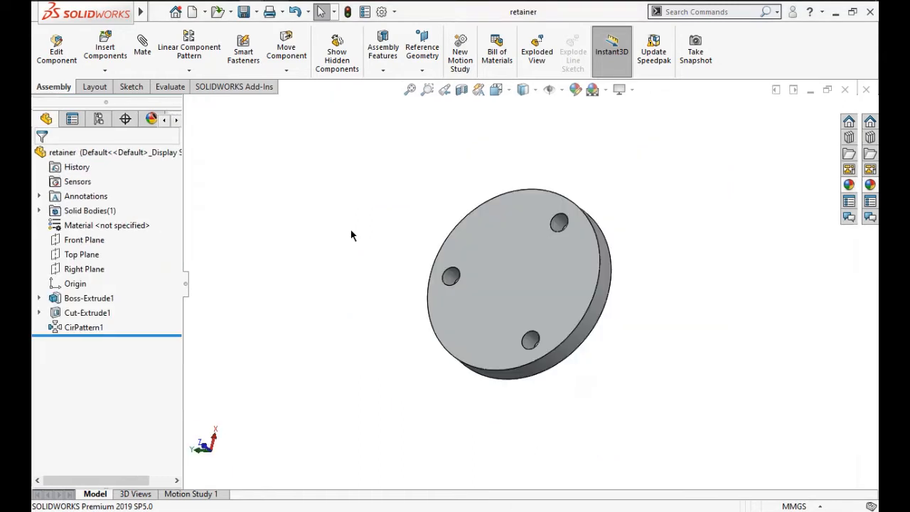
click(534, 283)
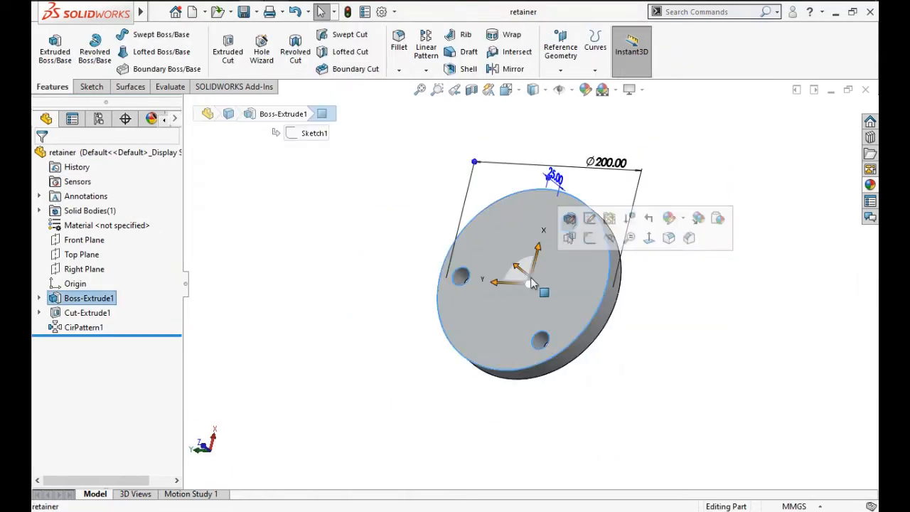
click(587, 239)
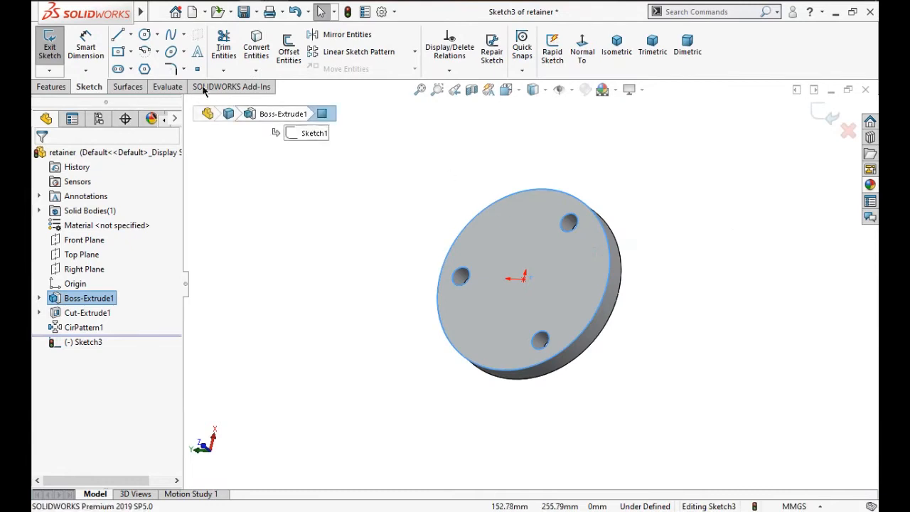
click(144, 35)
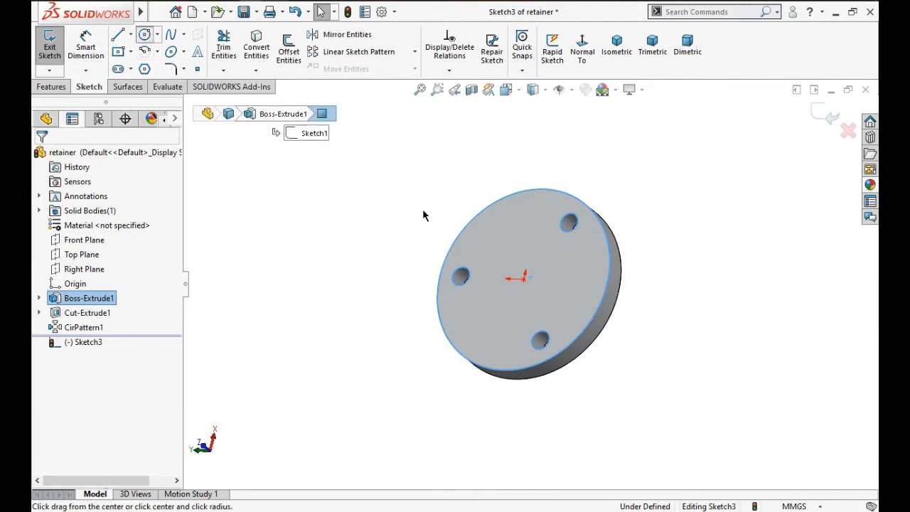
click(523, 278)
click(544, 305)
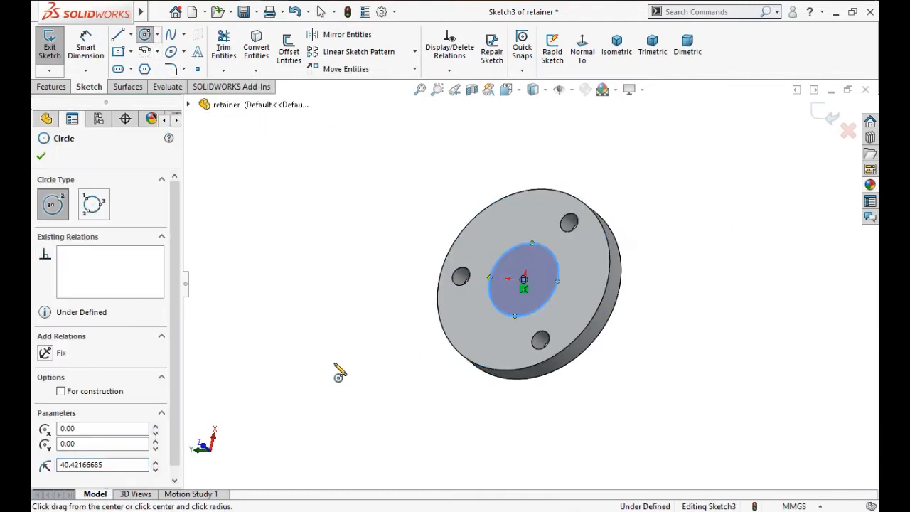
Step: Dimension the sketched circle's diameter as 56 mm and exit the sketch
right_click(339, 372)
click(356, 371)
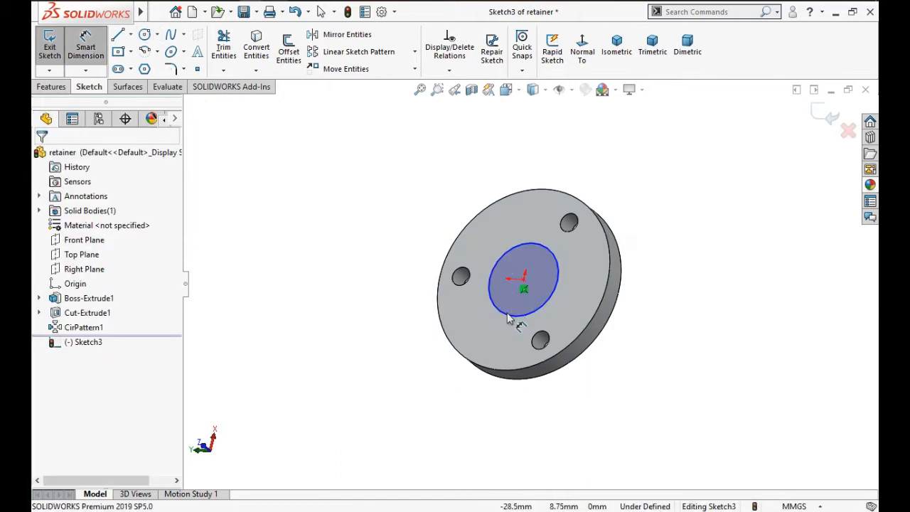
click(465, 334)
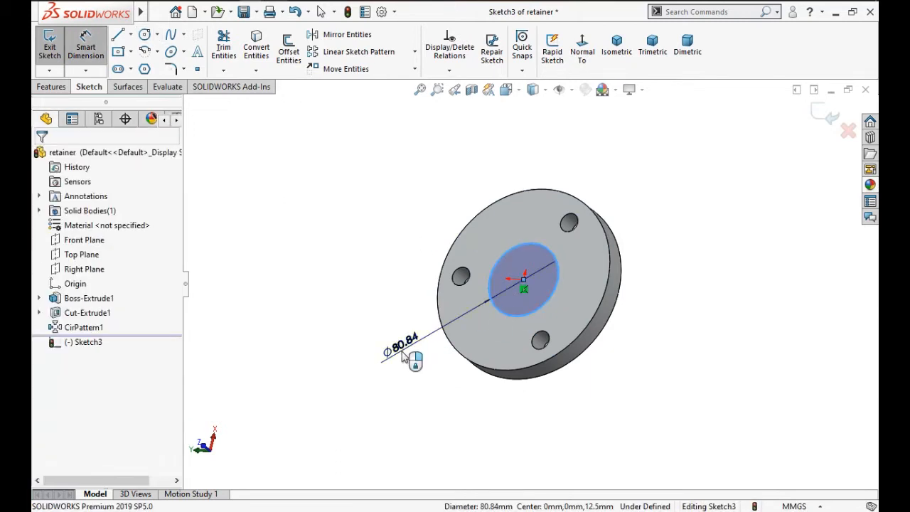
click(402, 357)
click(332, 329)
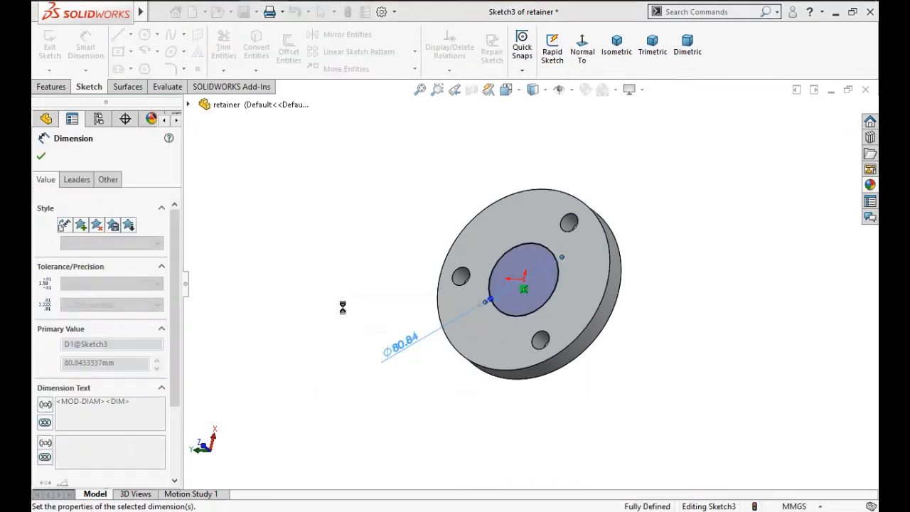
click(826, 116)
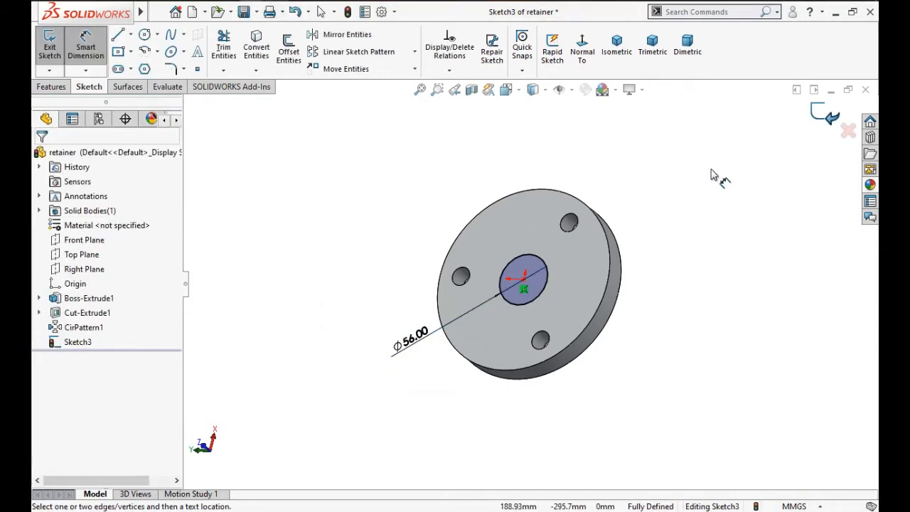
click(826, 115)
Step: Cut the 56 mm circle through the retainer with an Extruded Cut set to Through All
middle_drag(666, 197, 639, 175)
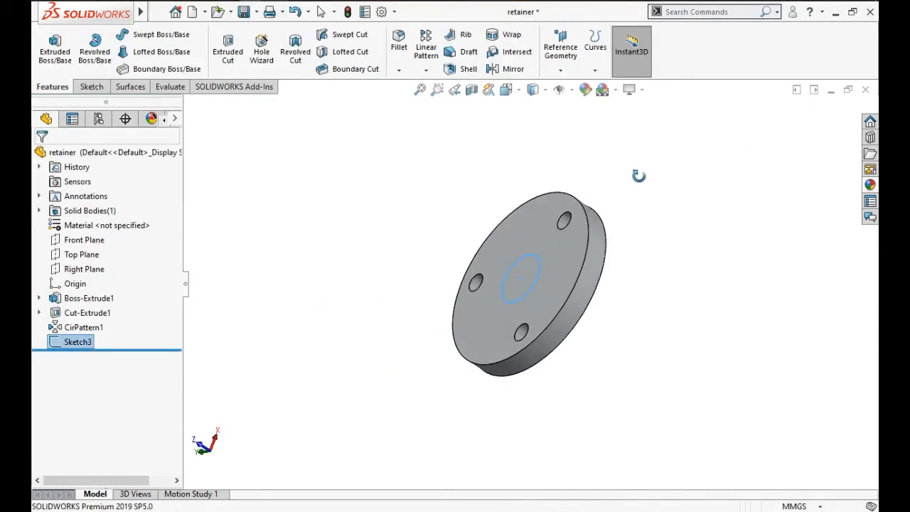
click(238, 71)
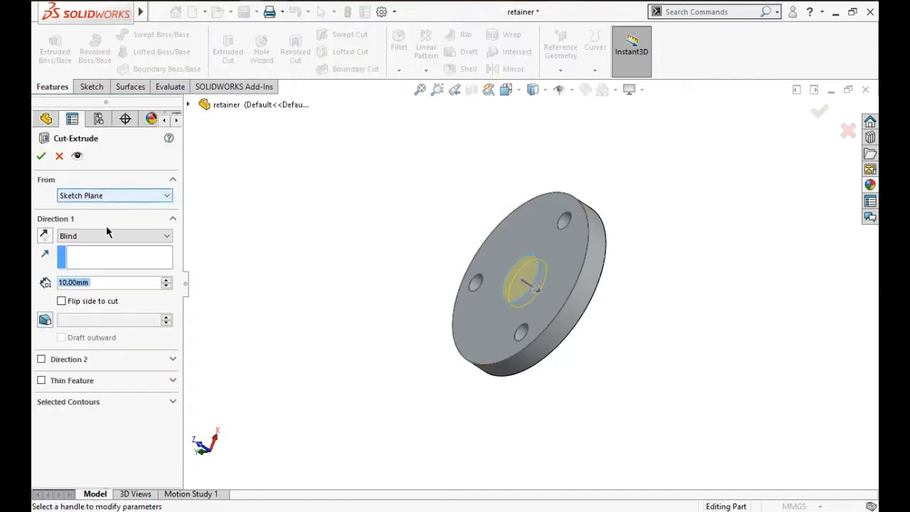
click(107, 236)
click(111, 255)
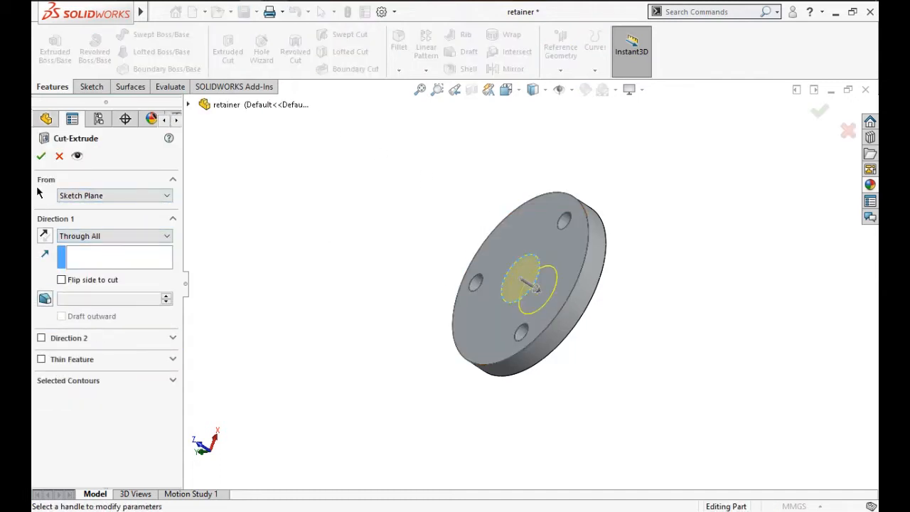
click(41, 156)
Step: Save and close the retainer part, and rebuild the assembly with the changed model
middle_drag(334, 231, 367, 232)
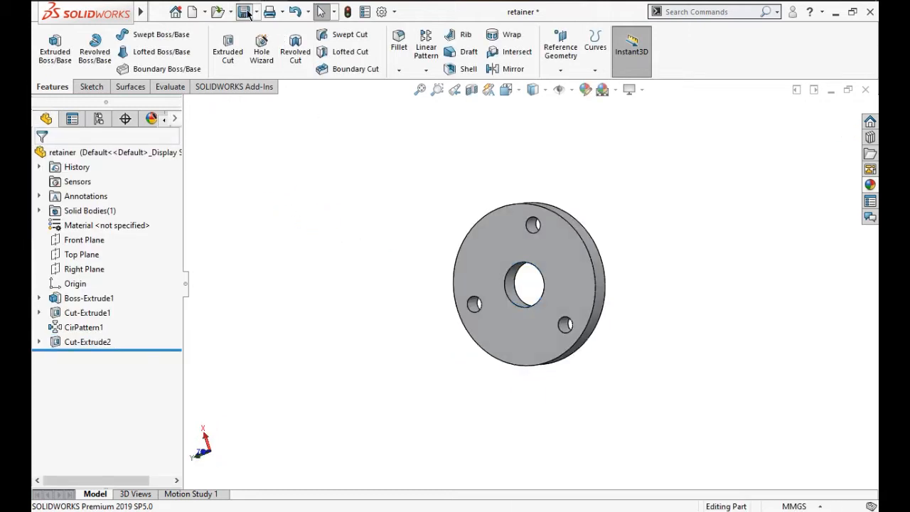
click(865, 91)
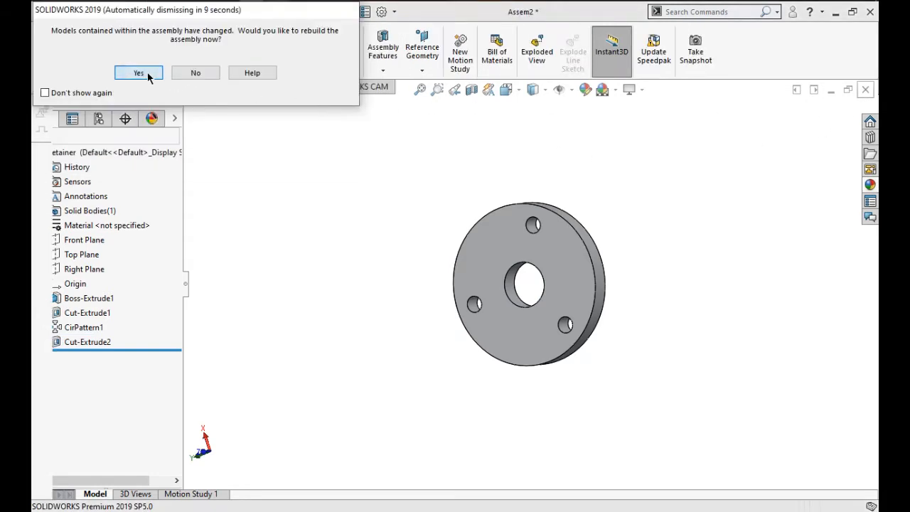
click(146, 74)
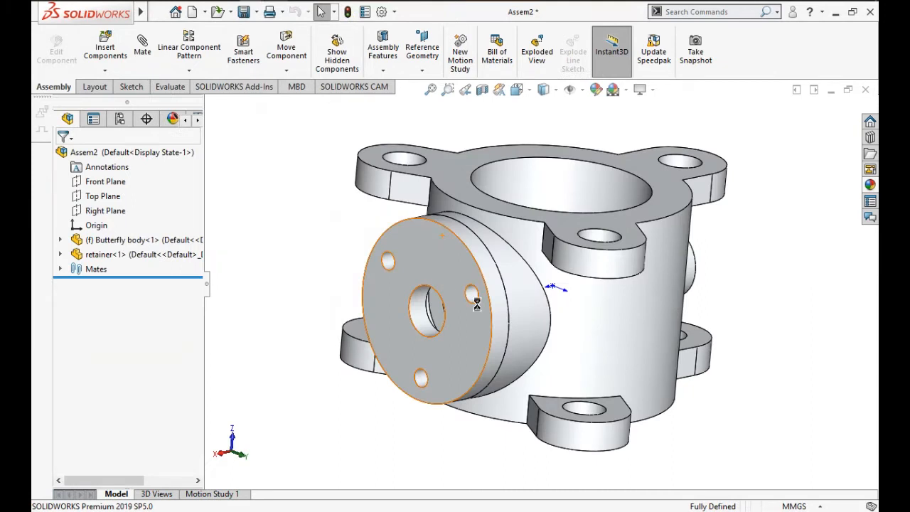
Step: Add Shaft.SLDPRT from the recent documents to the assembly, placing it beside the butterfly body
middle_drag(477, 304, 490, 373)
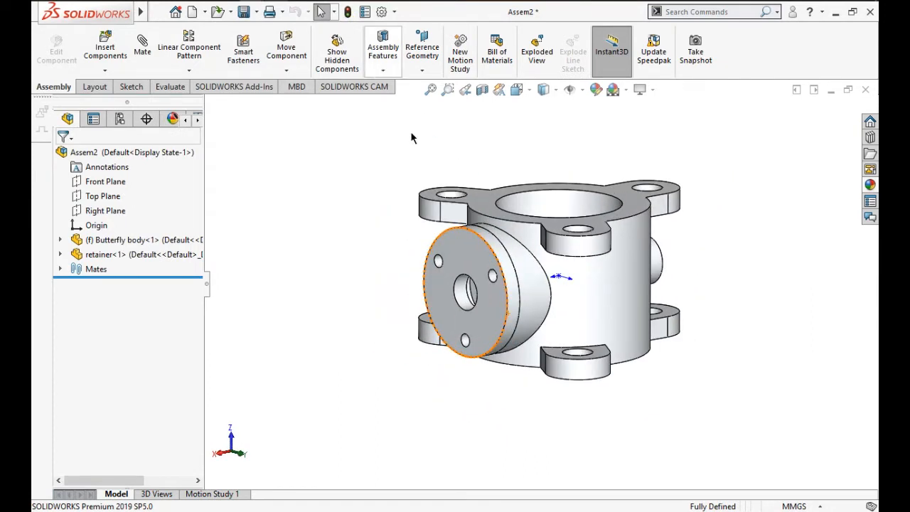
scroll(454, 194, up, 2)
scroll(505, 221, down, 1)
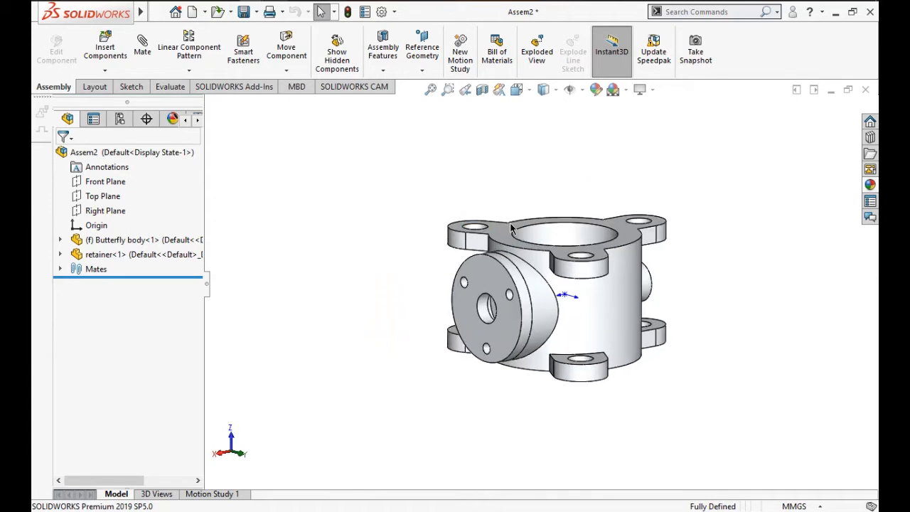
scroll(543, 284, up, 2)
scroll(589, 273, down, 3)
scroll(565, 274, up, 1)
middle_drag(564, 277, 542, 324)
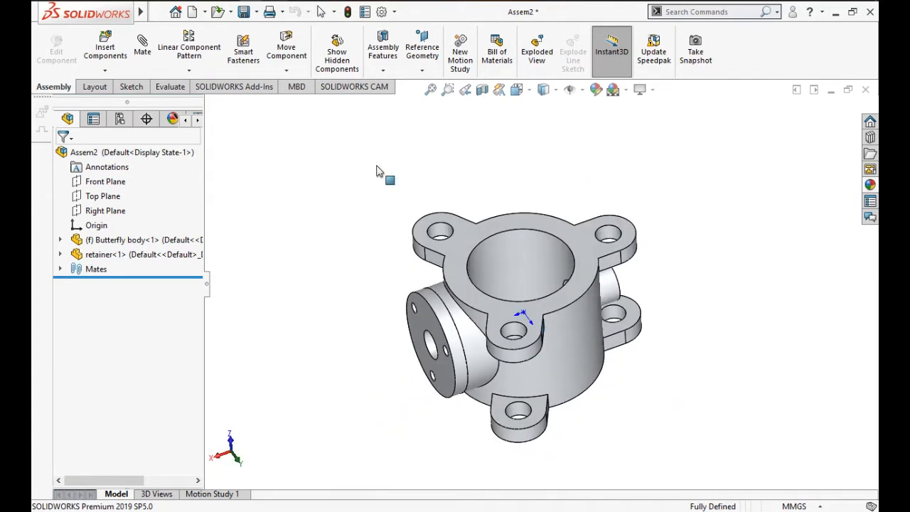
click(232, 13)
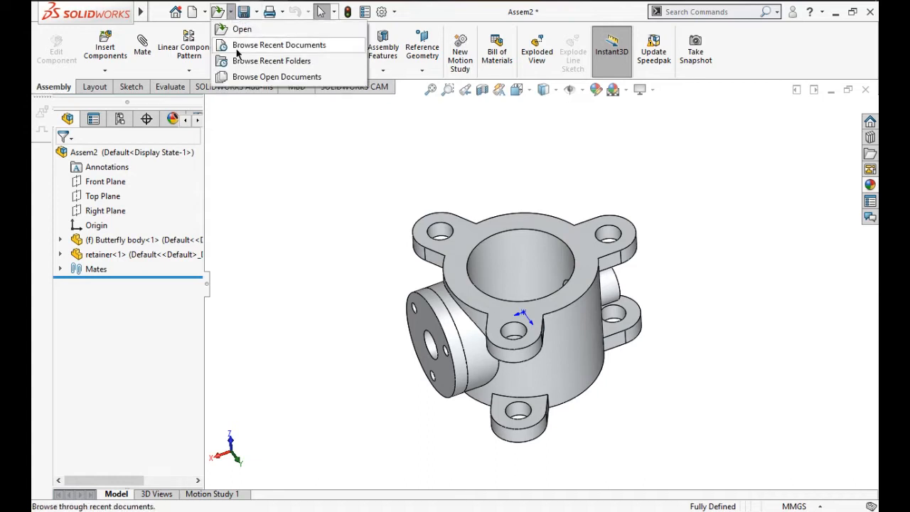
click(240, 45)
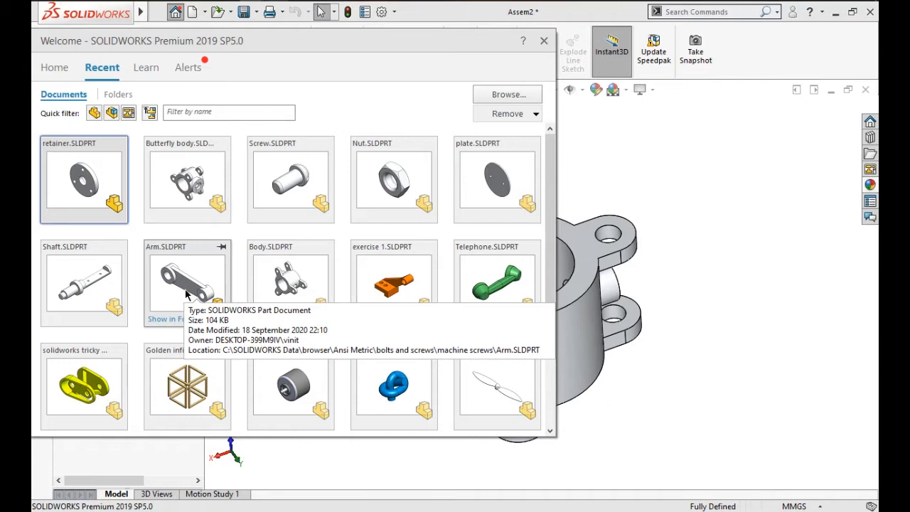
drag(118, 280, 744, 216)
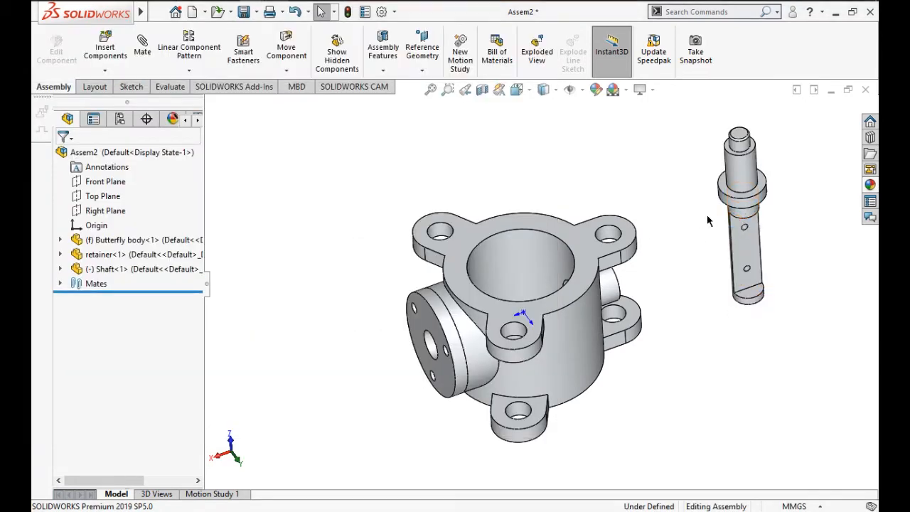
Step: Add a concentric mate between the shaft's large cylindrical face and the retainer's central bore, with flipped alignment, and finish mating
middle_drag(707, 221, 746, 157)
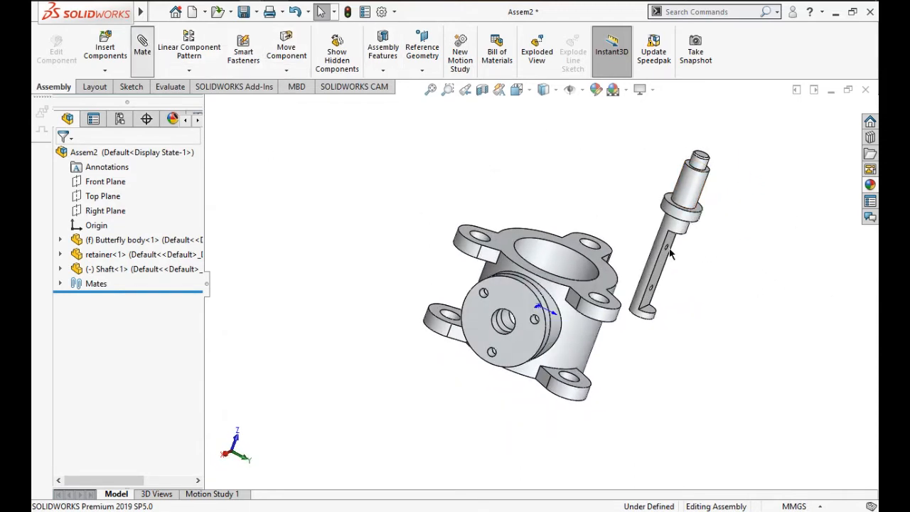
scroll(671, 258, down, 3)
click(660, 161)
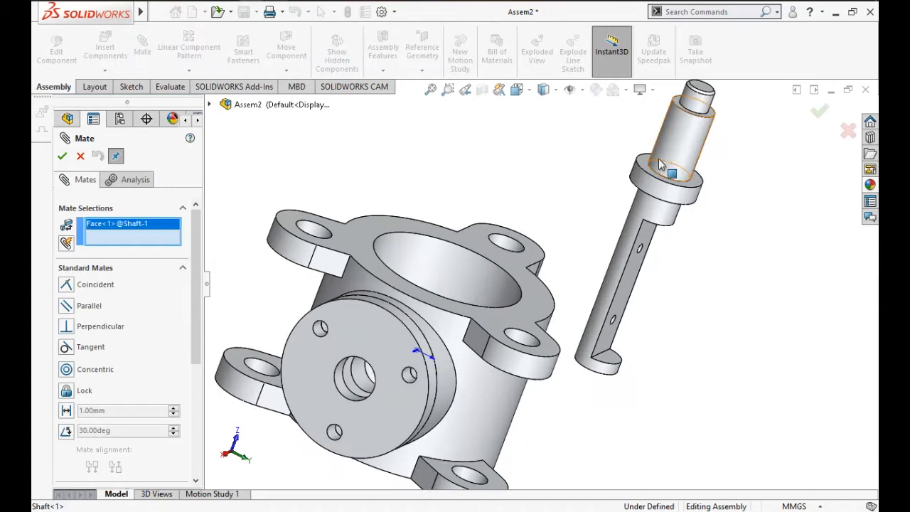
click(344, 391)
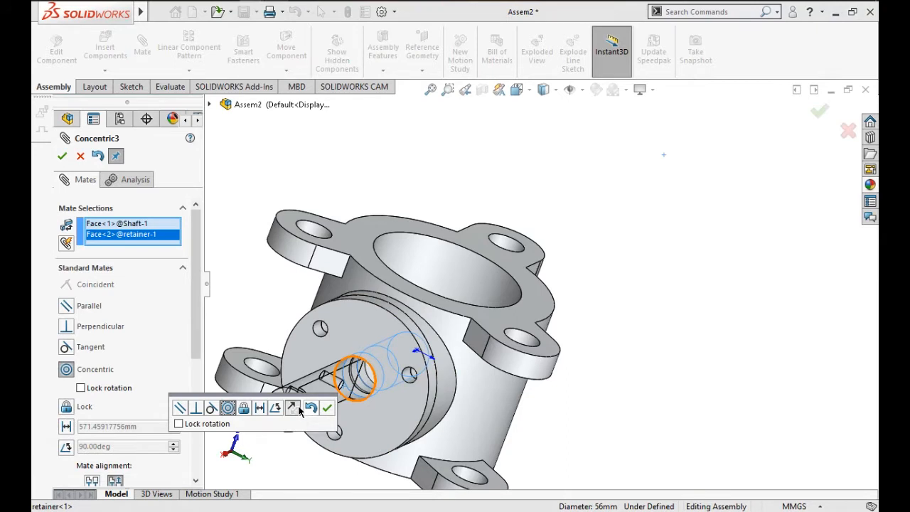
click(297, 410)
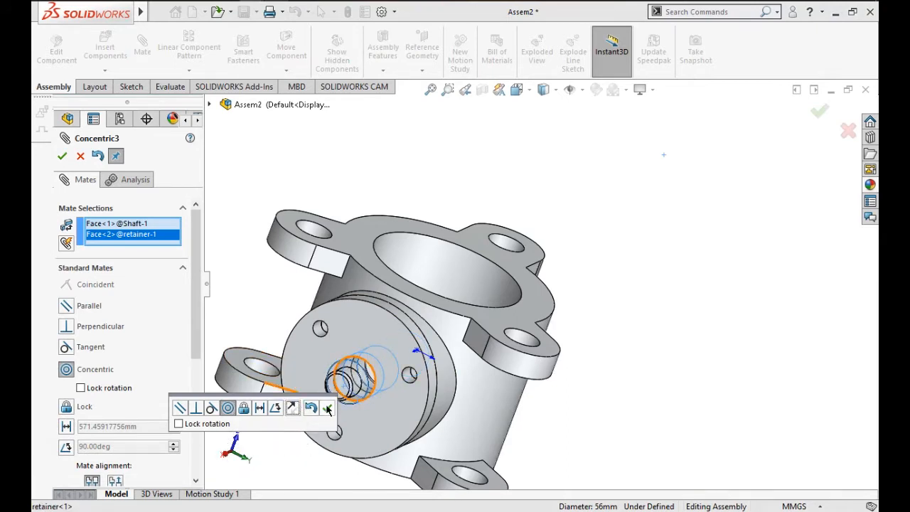
click(327, 408)
scroll(431, 364, up, 3)
middle_drag(432, 364, 395, 349)
scroll(442, 308, down, 4)
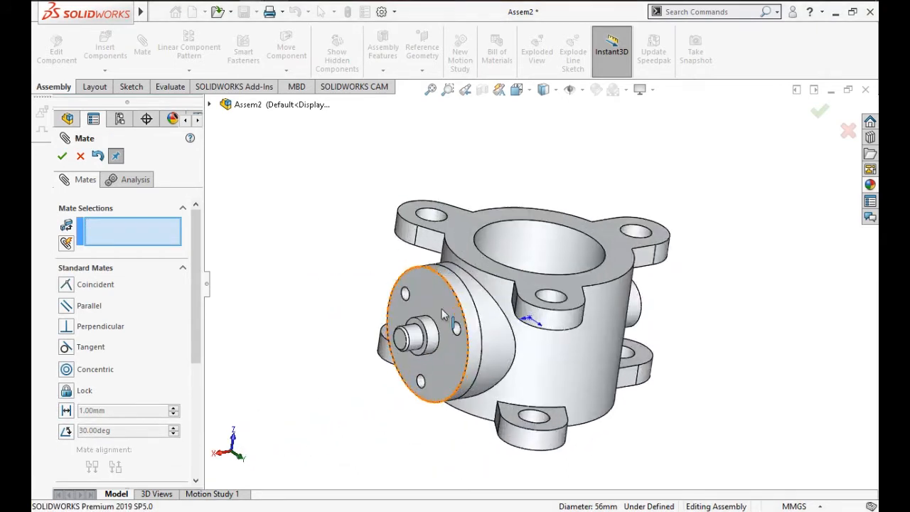
scroll(441, 308, down, 1)
scroll(441, 308, up, 3)
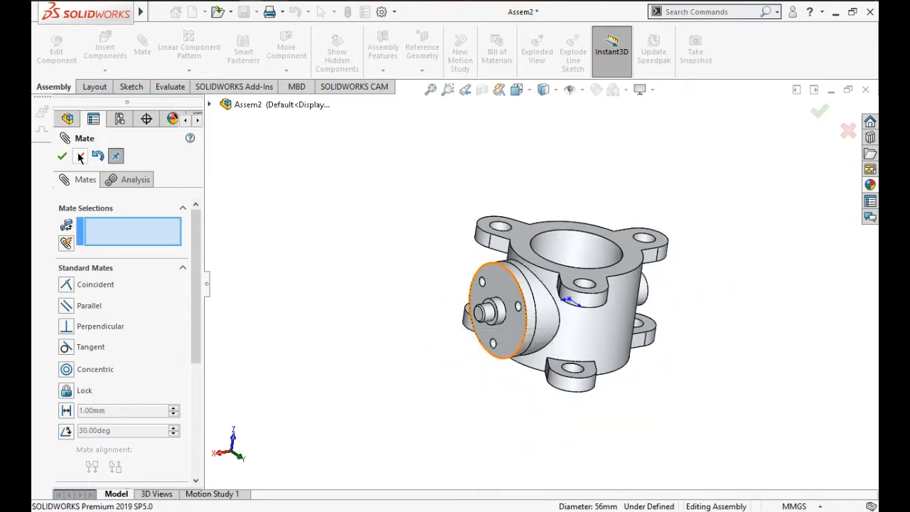
click(80, 157)
Step: Slide the shaft outward along its axis until its collar and flat drilled section stand outside the retainer
scroll(499, 317, down, 2)
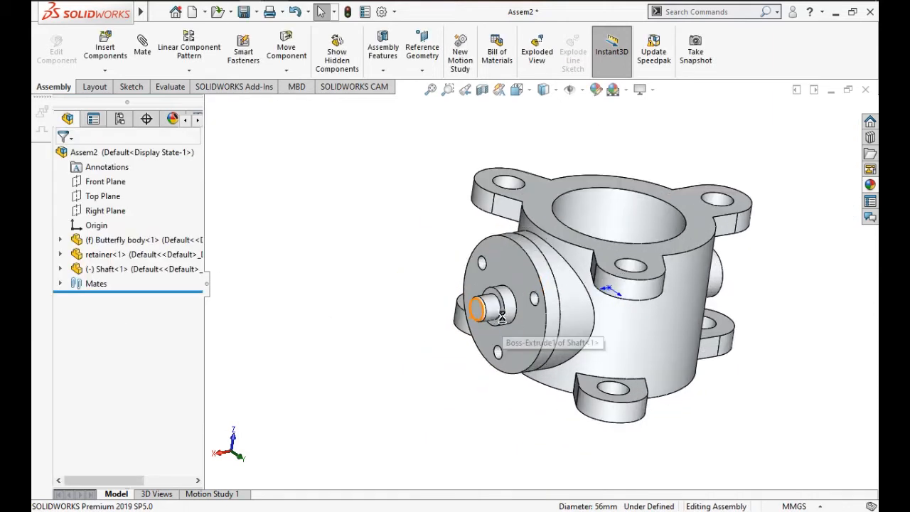
drag(495, 311, 219, 335)
scroll(544, 331, down, 2)
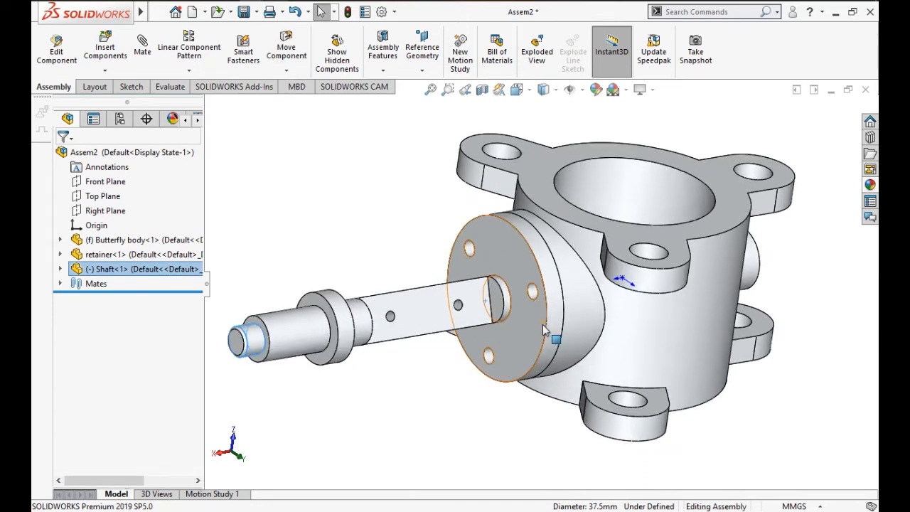
click(406, 391)
scroll(430, 391, up, 2)
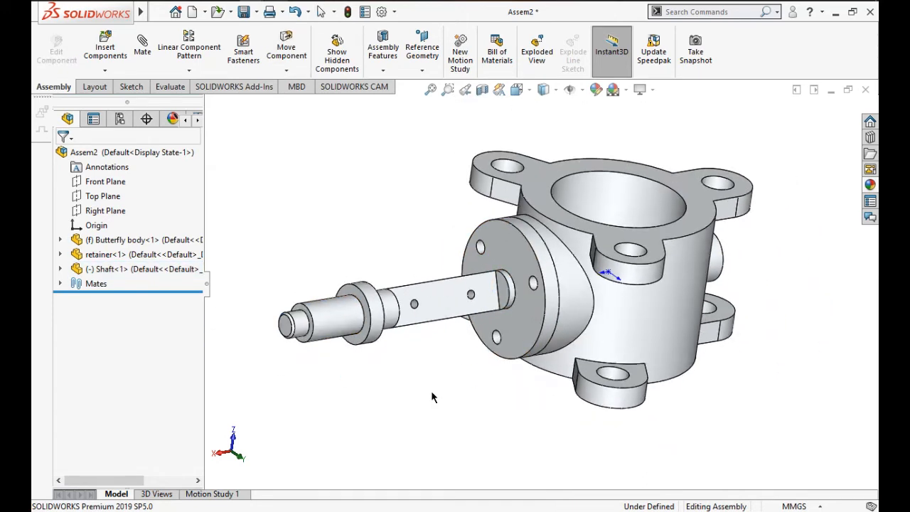
Step: Add plate.SLDPRT from the recent documents to the assembly and position it below the shaft
mouse_move(431, 390)
middle_down()
mouse_move(472, 406)
mouse_move(469, 416)
mouse_move(440, 400)
mouse_move(439, 431)
mouse_move(420, 404)
middle_up()
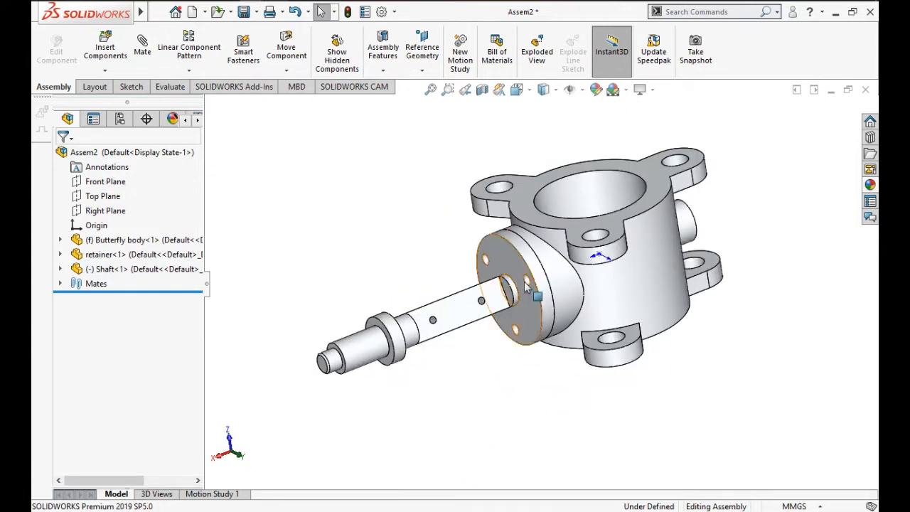
scroll(530, 280, down, 1)
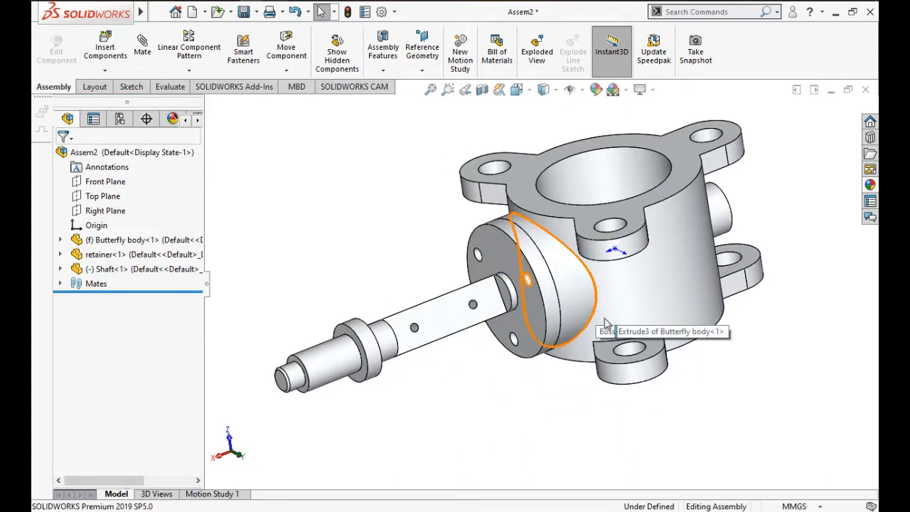
scroll(604, 323, up, 1)
middle_drag(604, 324, 594, 318)
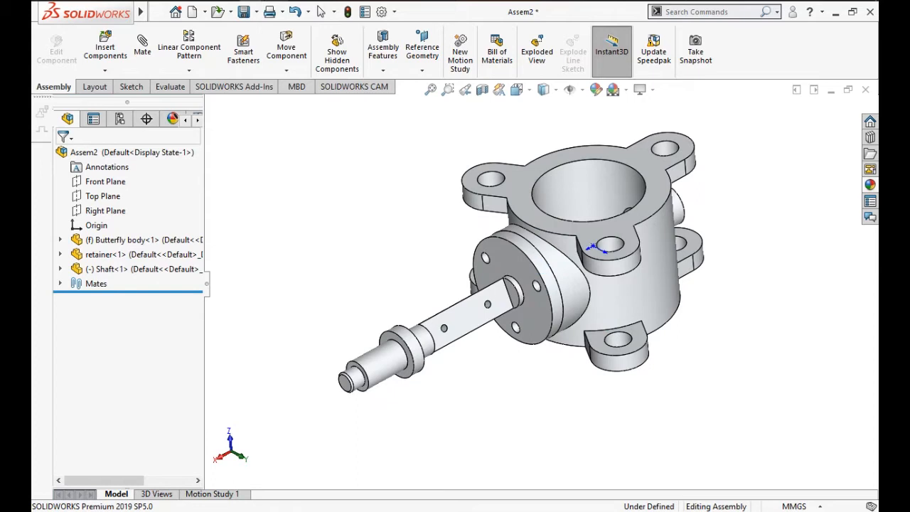
click(233, 15)
click(243, 46)
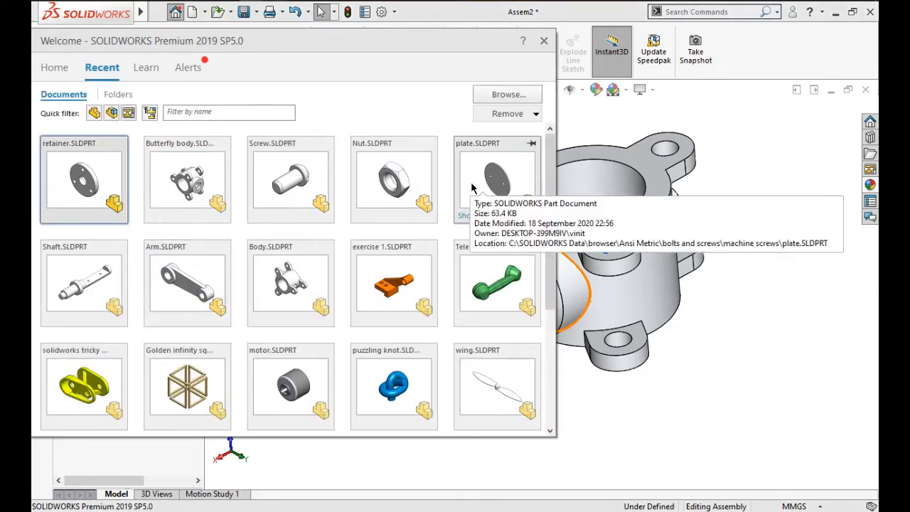
drag(470, 181, 634, 271)
drag(697, 318, 538, 451)
click(604, 427)
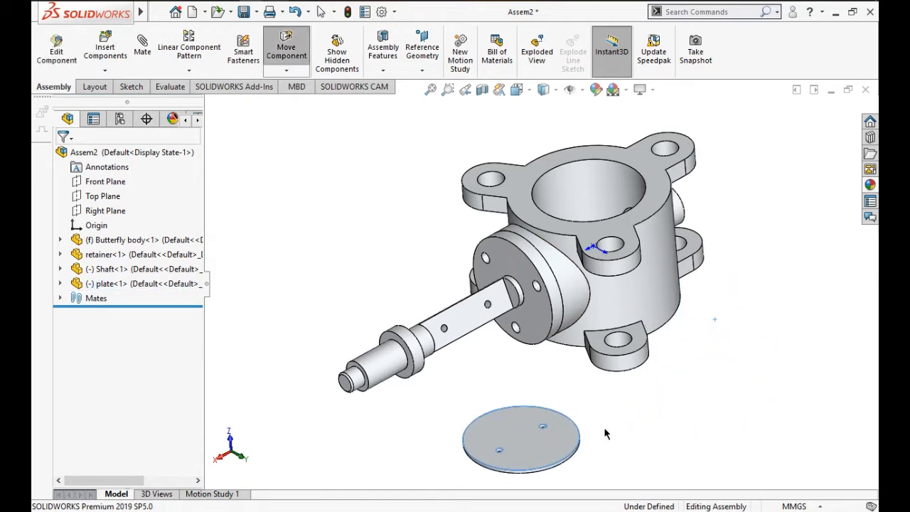
Step: Add a concentric mate between the shaft's hole nearest the collar and one of the plate's two holes
scroll(574, 435, up, 1)
scroll(558, 429, down, 1)
scroll(555, 403, down, 2)
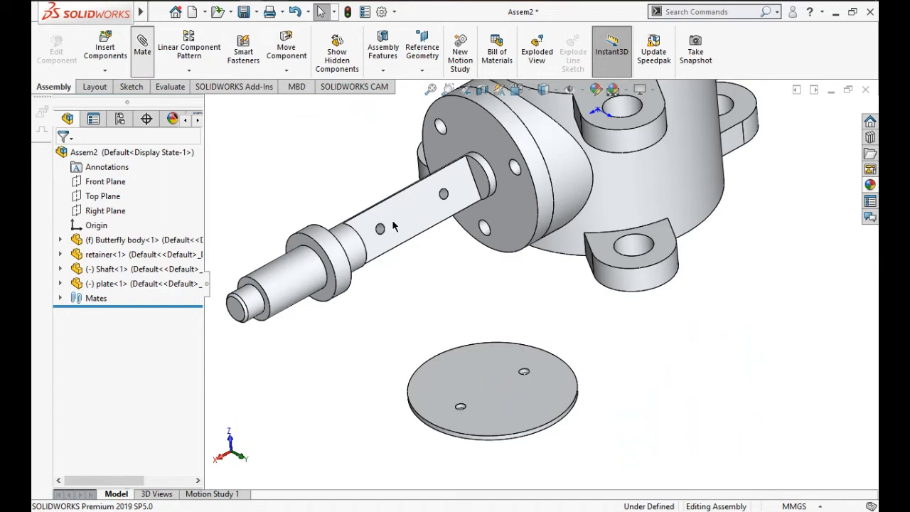
scroll(391, 223, down, 2)
scroll(453, 278, down, 2)
click(434, 288)
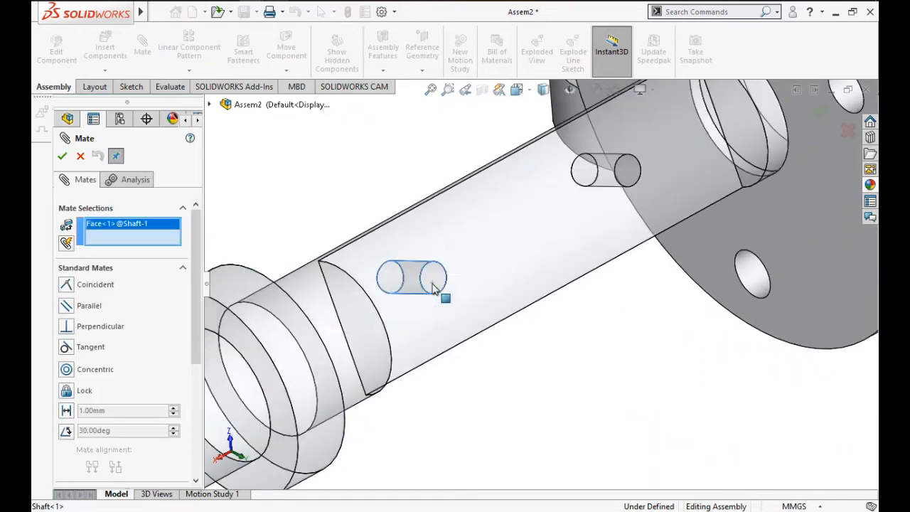
scroll(434, 287, up, 5)
scroll(593, 376, down, 4)
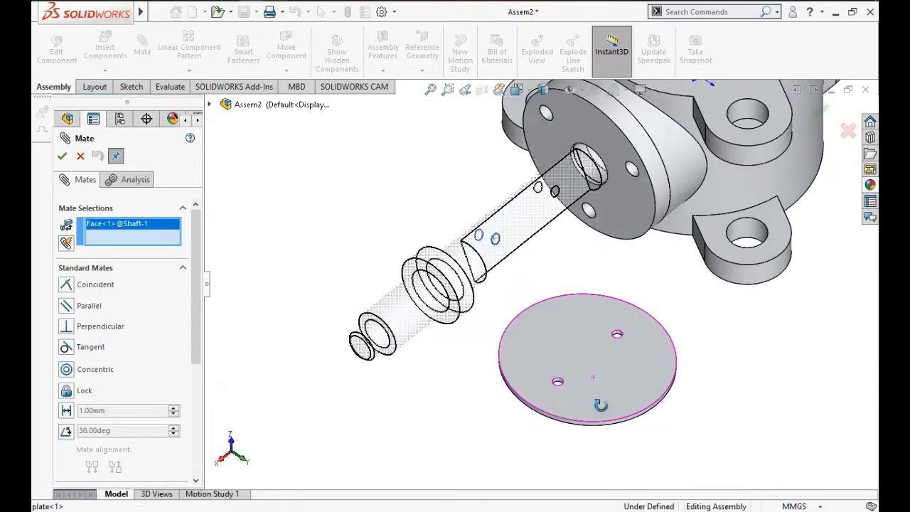
scroll(561, 387, down, 6)
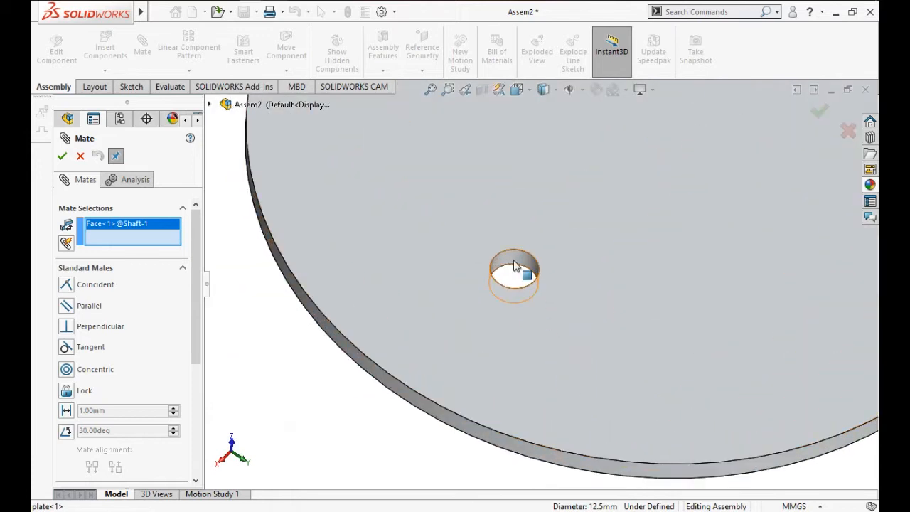
click(515, 266)
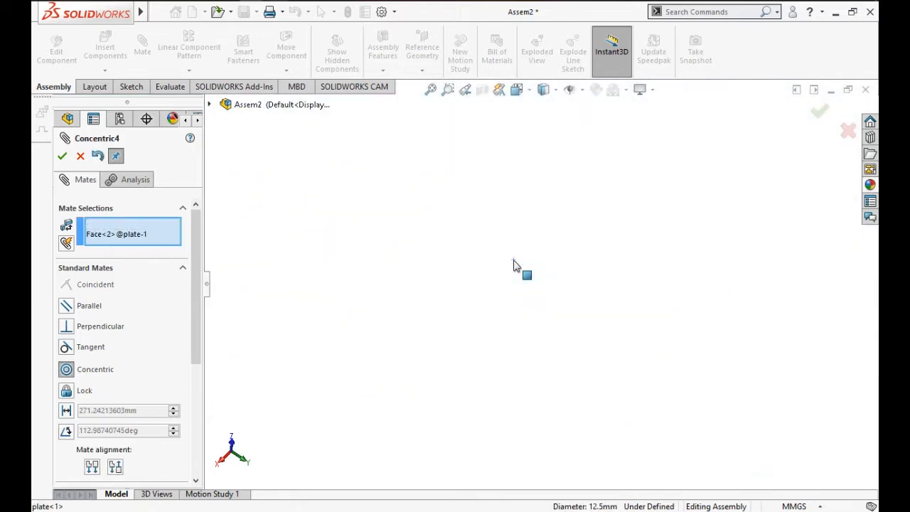
scroll(466, 203, up, 5)
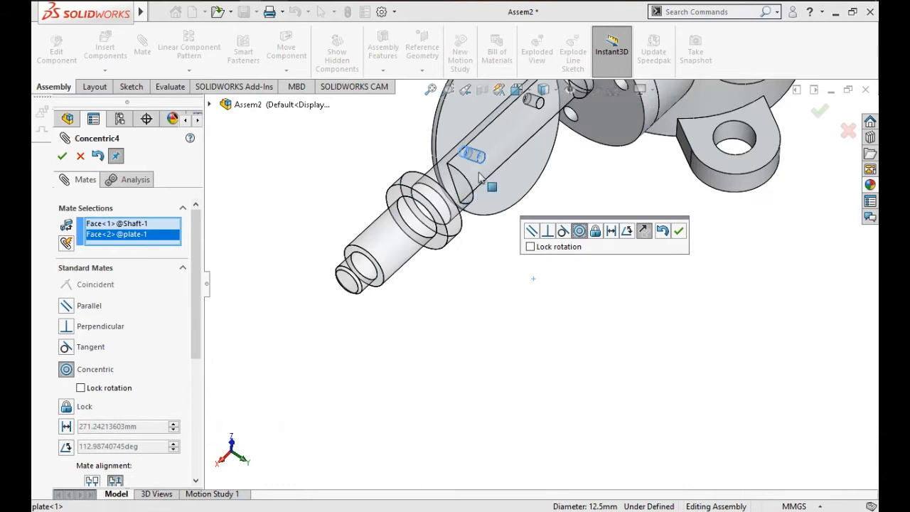
scroll(494, 174, down, 1)
scroll(549, 148, up, 1)
scroll(573, 169, down, 1)
scroll(583, 145, up, 1)
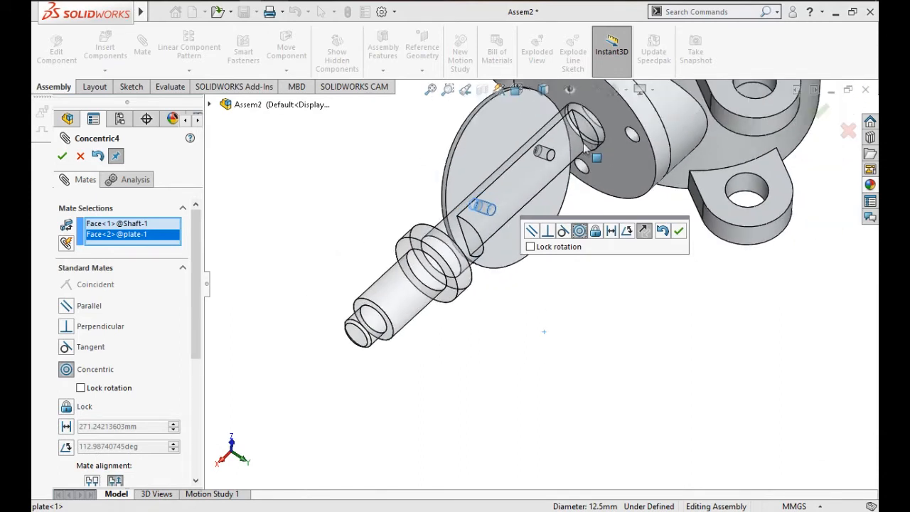
scroll(584, 142, up, 2)
scroll(585, 142, down, 2)
click(678, 231)
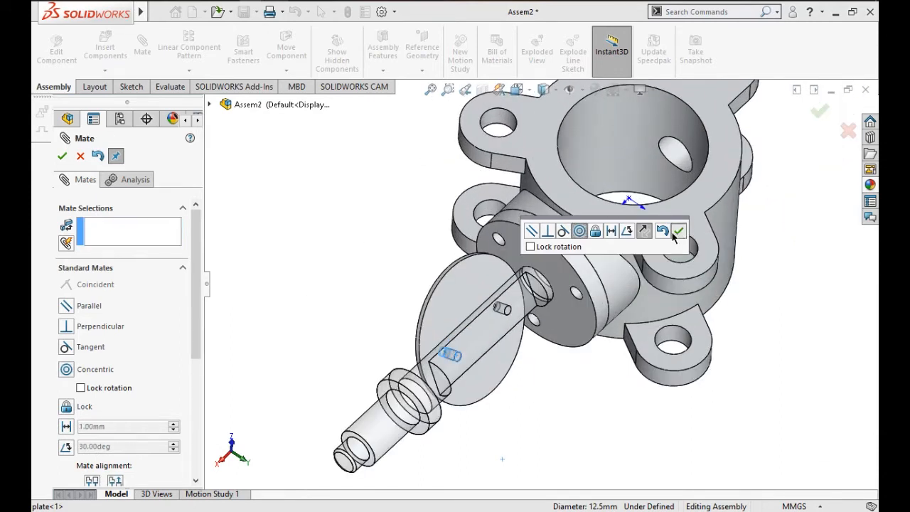
Step: Move the plate away from the shaft to the open side of the flat drilled section
scroll(535, 324, down, 2)
scroll(536, 320, up, 2)
scroll(541, 327, down, 2)
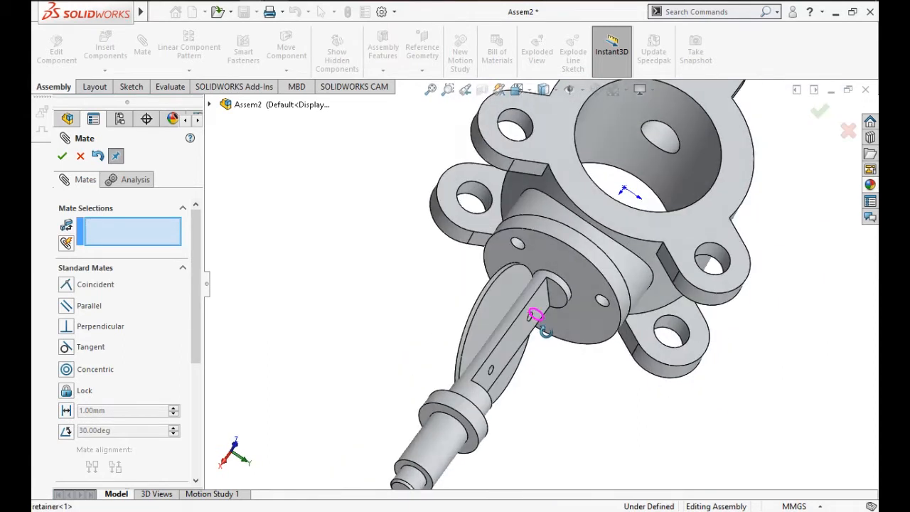
middle_drag(537, 317, 532, 315)
drag(529, 326, 617, 402)
Step: Add a concentric mate between the plate's second hole and the shaft hole nearest the retainer
scroll(539, 373, down, 2)
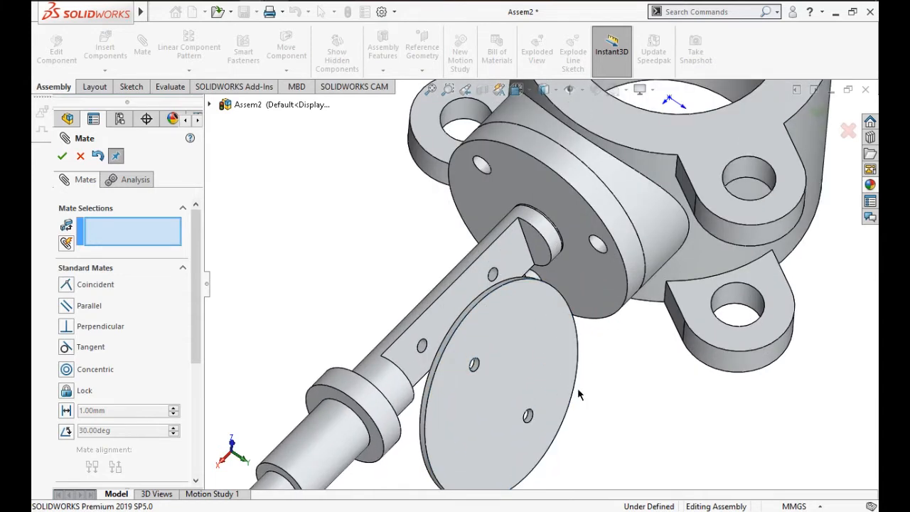
scroll(529, 408, down, 3)
click(523, 393)
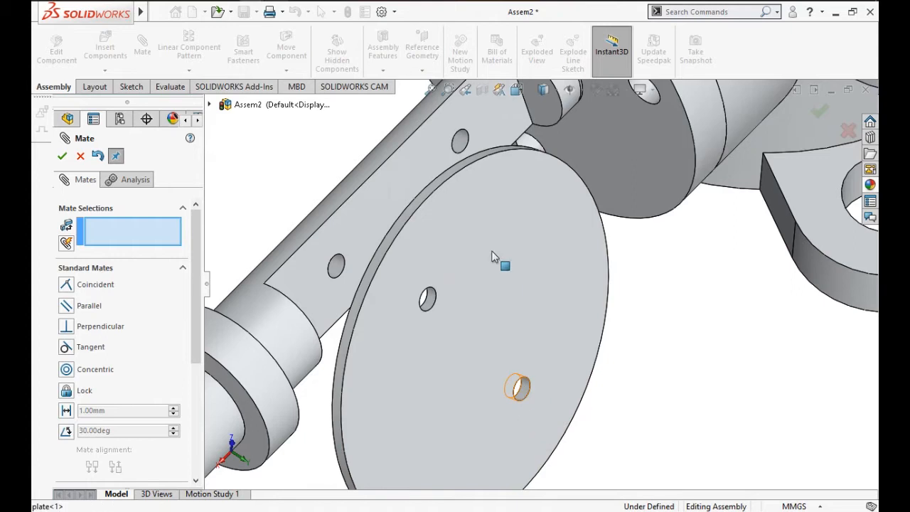
click(461, 146)
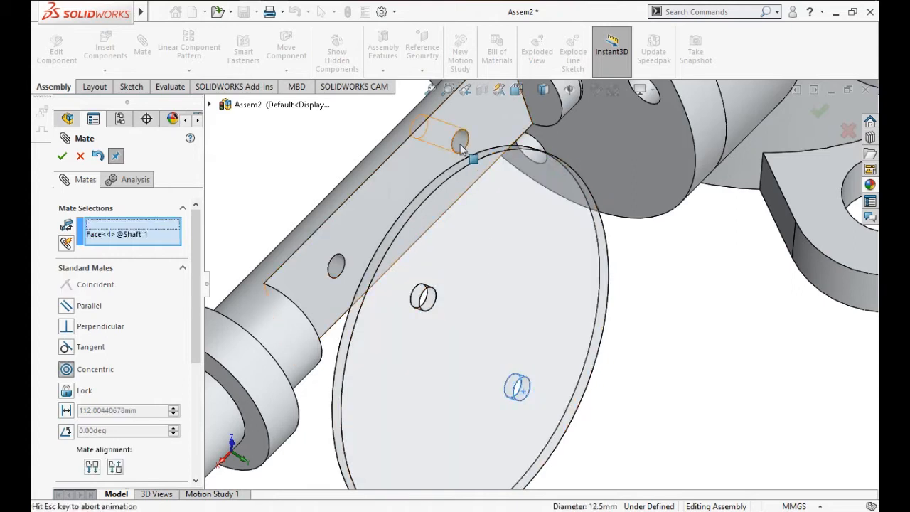
click(444, 115)
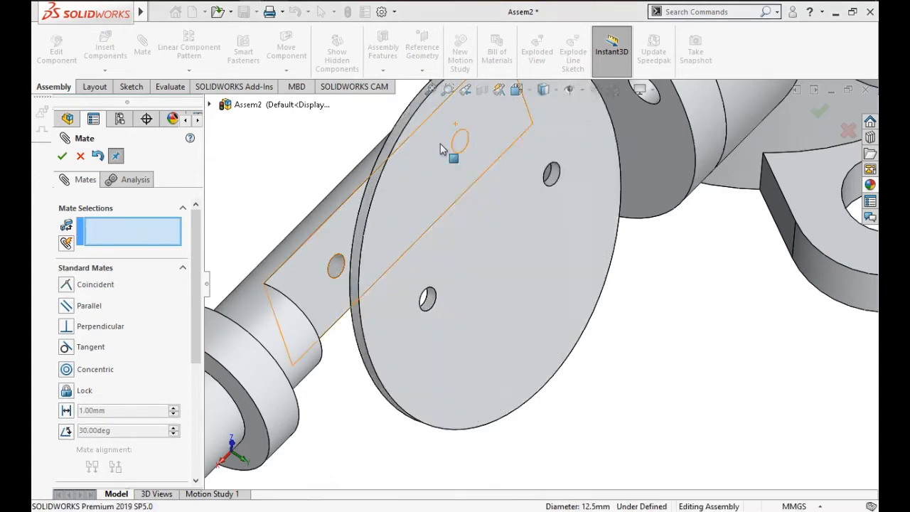
Step: Add a coincident mate between the shaft's flat face and the facing side of the plate, and finish mating
middle_drag(445, 142, 447, 228)
click(371, 212)
click(448, 226)
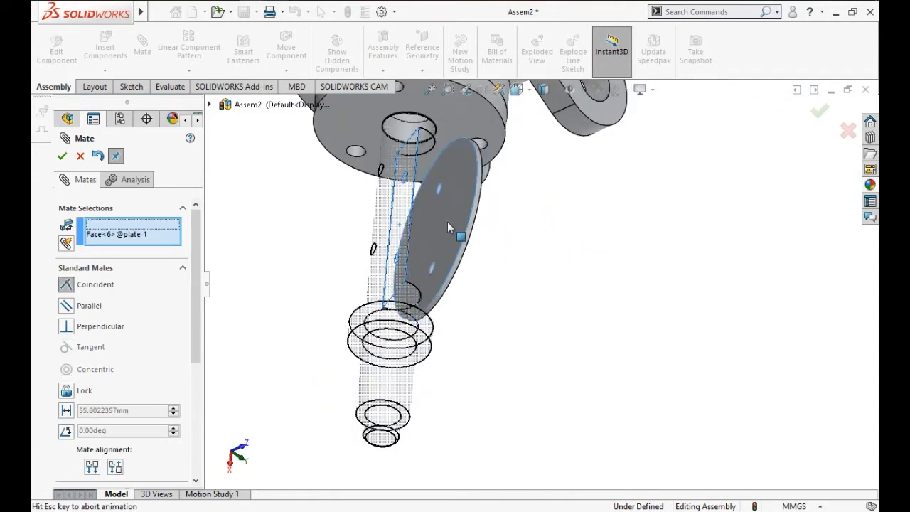
click(432, 193)
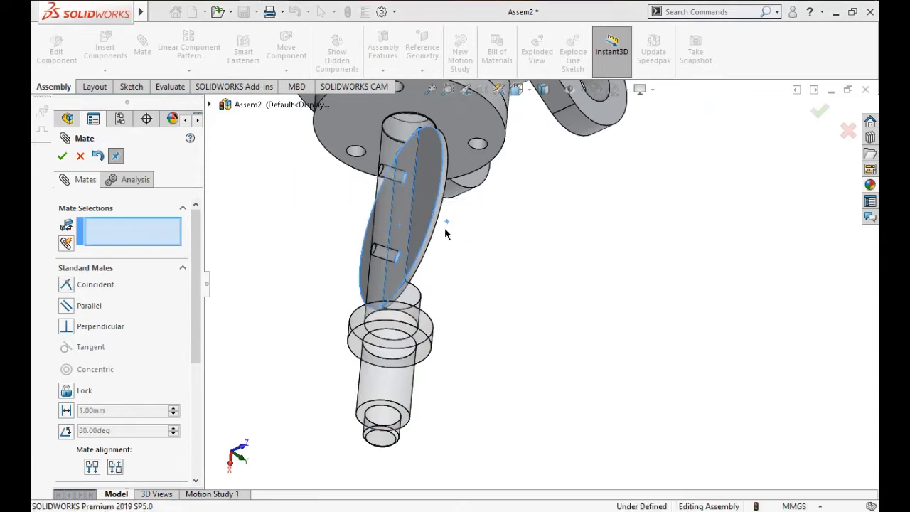
middle_drag(444, 227, 355, 129)
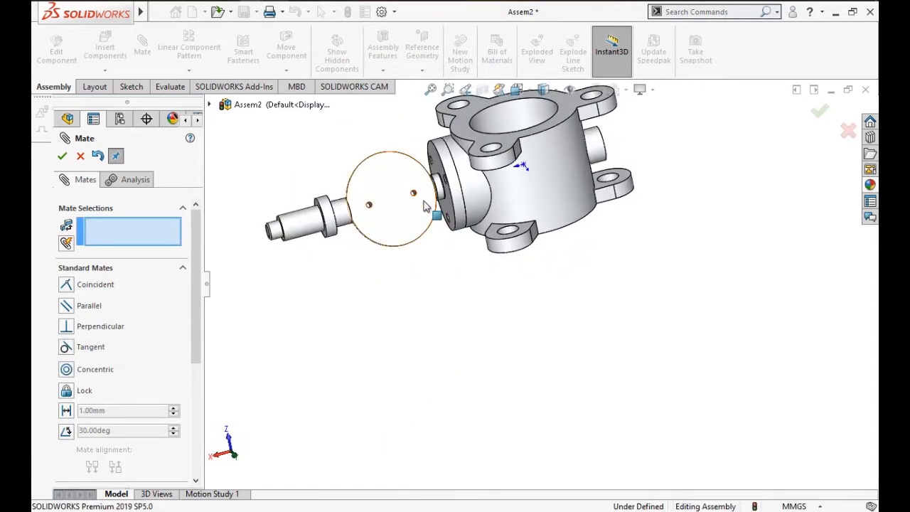
scroll(425, 207, up, 1)
middle_drag(425, 207, 422, 214)
scroll(495, 170, down, 2)
scroll(462, 164, down, 1)
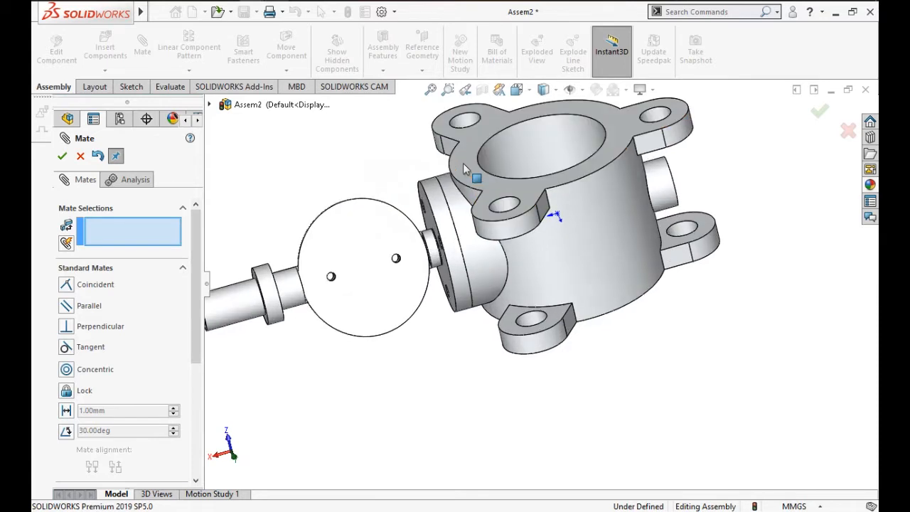
scroll(463, 164, up, 1)
scroll(462, 164, down, 1)
scroll(463, 164, up, 1)
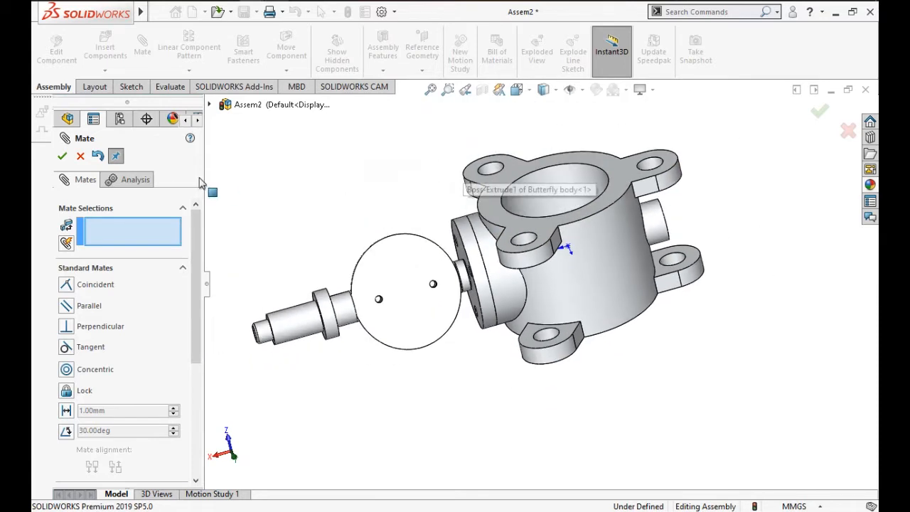
click(79, 155)
Step: Look at the Toolbox entry in the Design Library
scroll(453, 232, down, 2)
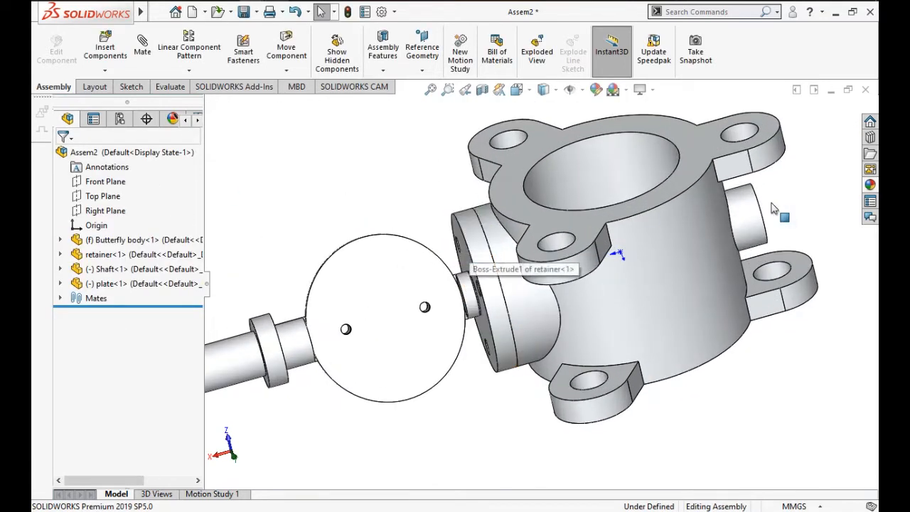
click(871, 137)
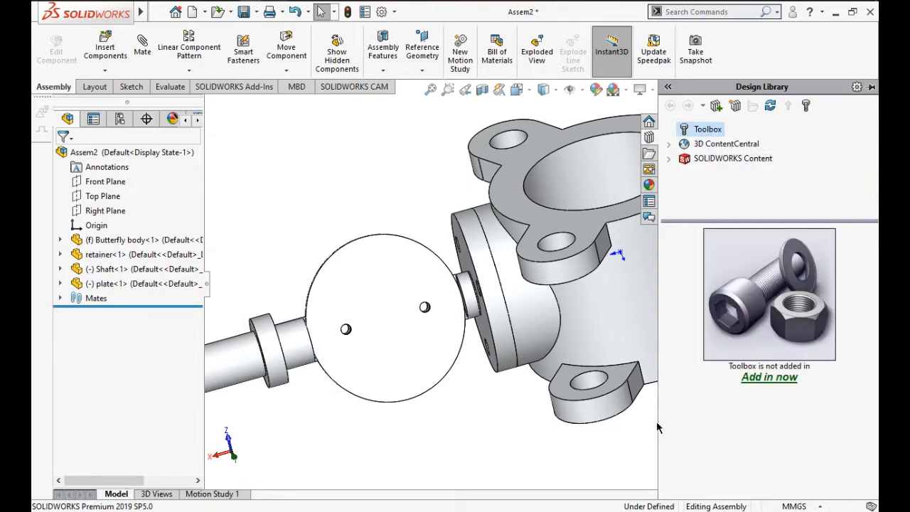
scroll(426, 298, up, 5)
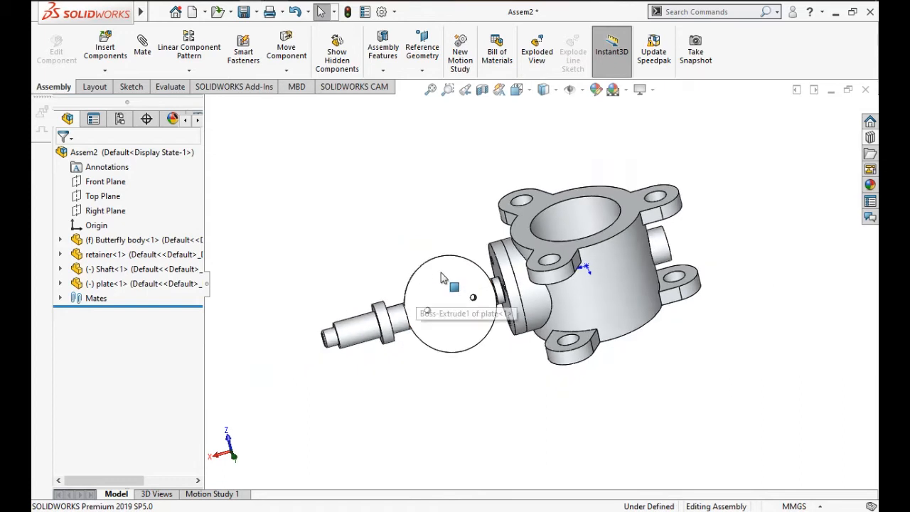
scroll(465, 282, up, 1)
scroll(503, 299, down, 4)
scroll(503, 299, up, 1)
middle_drag(504, 299, 557, 334)
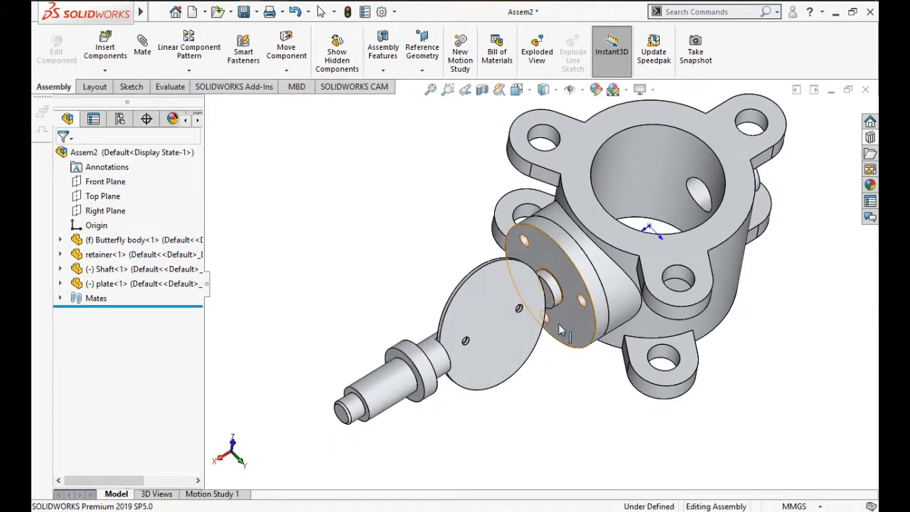
scroll(560, 329, down, 3)
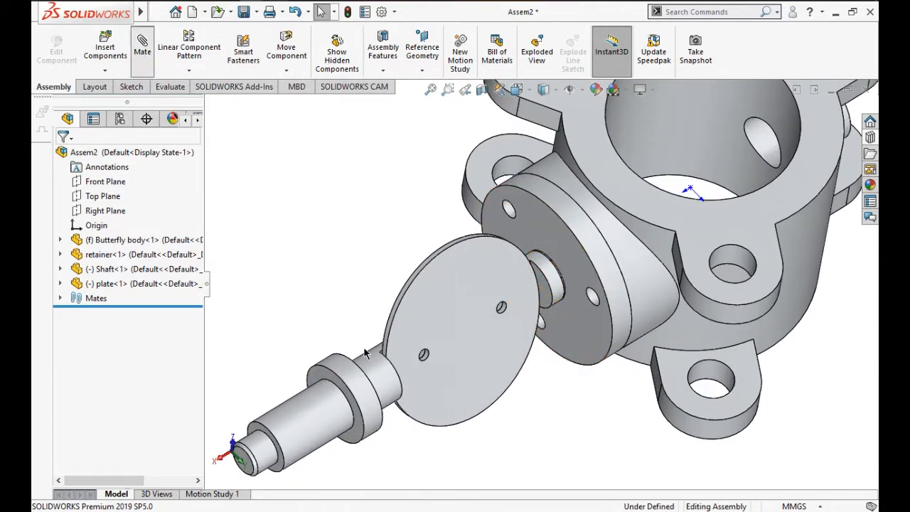
mouse_move(365, 354)
middle_down()
mouse_move(398, 341)
mouse_move(392, 362)
mouse_move(366, 344)
middle_up()
scroll(541, 313, up, 1)
scroll(544, 320, down, 1)
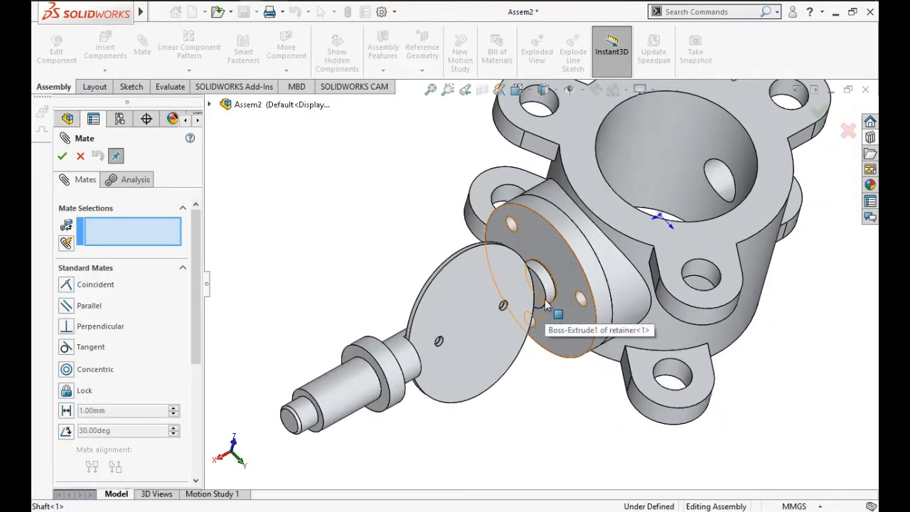
click(546, 298)
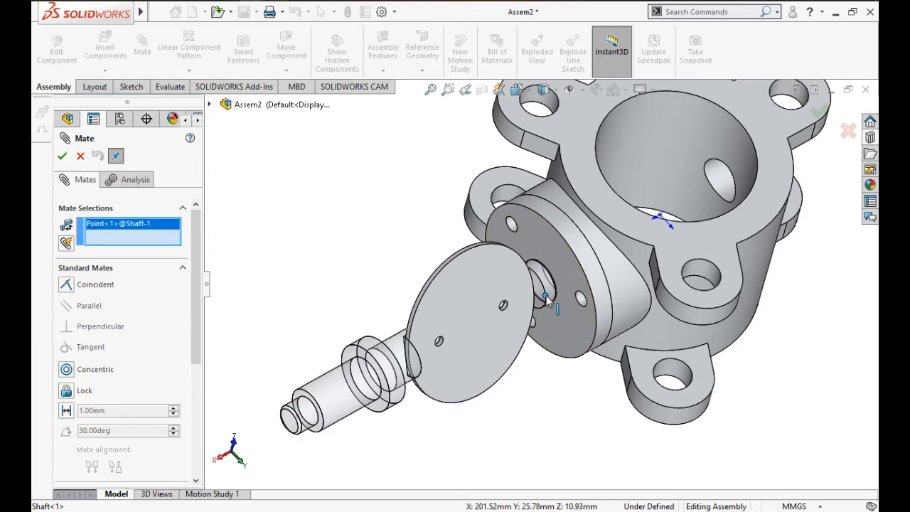
click(546, 300)
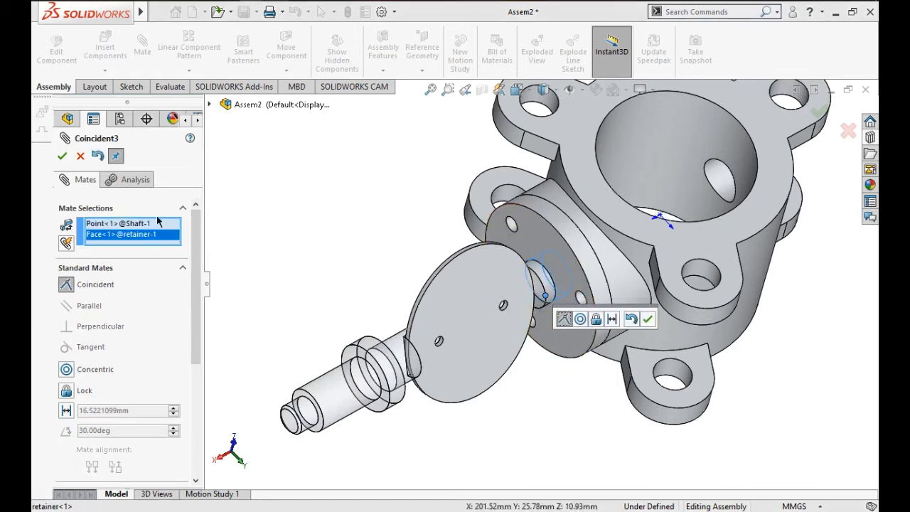
right_click(122, 225)
click(135, 240)
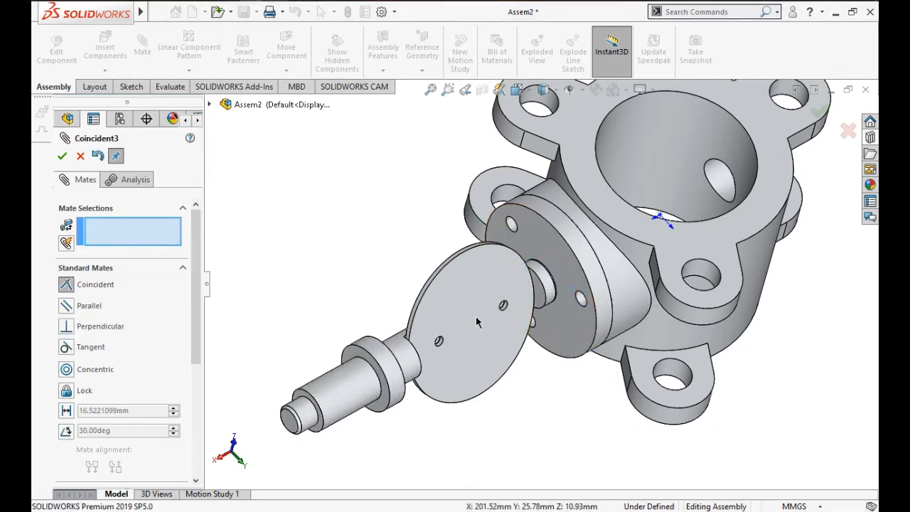
click(542, 302)
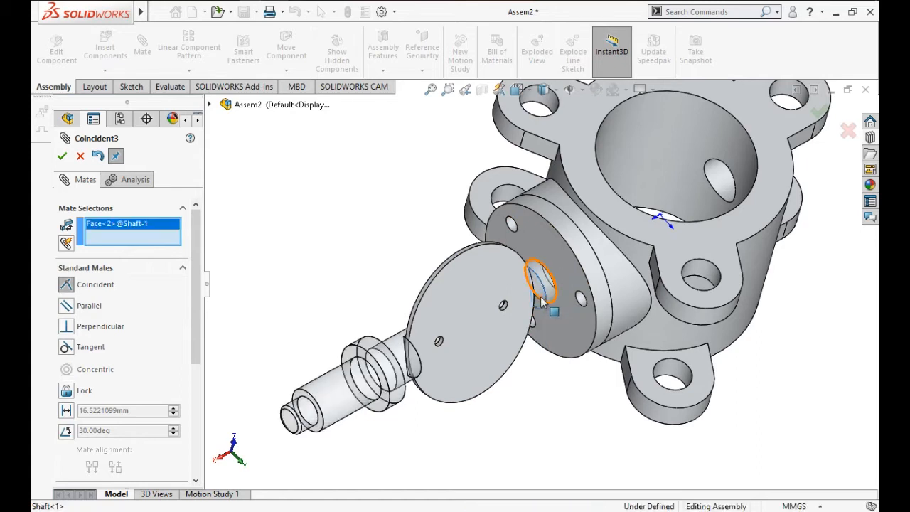
click(717, 200)
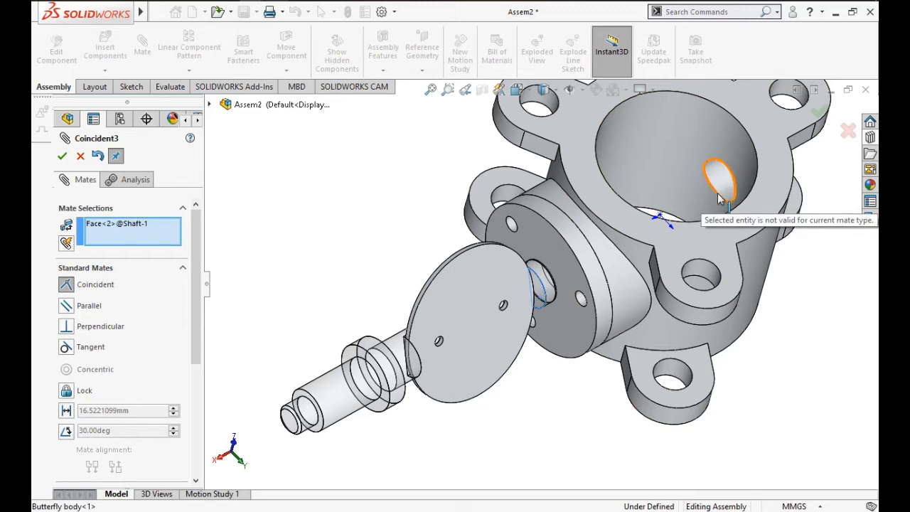
click(713, 191)
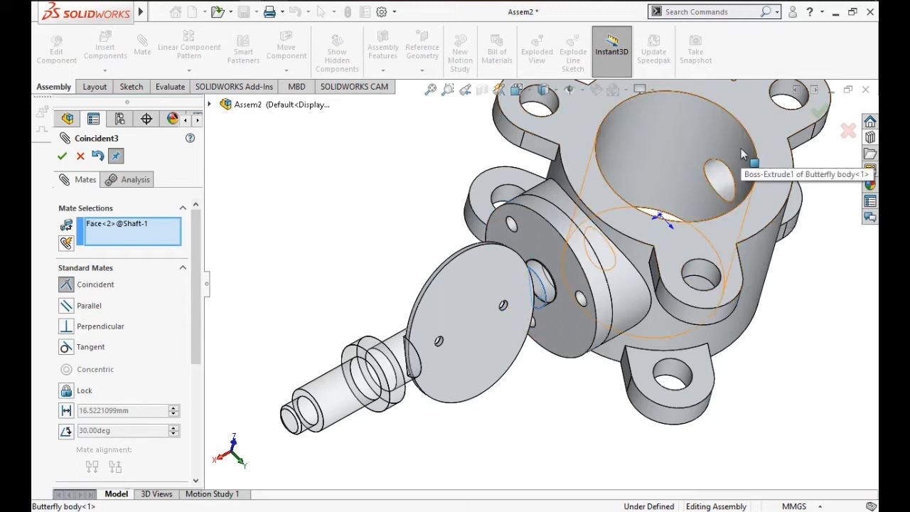
click(541, 297)
scroll(540, 297, up, 3)
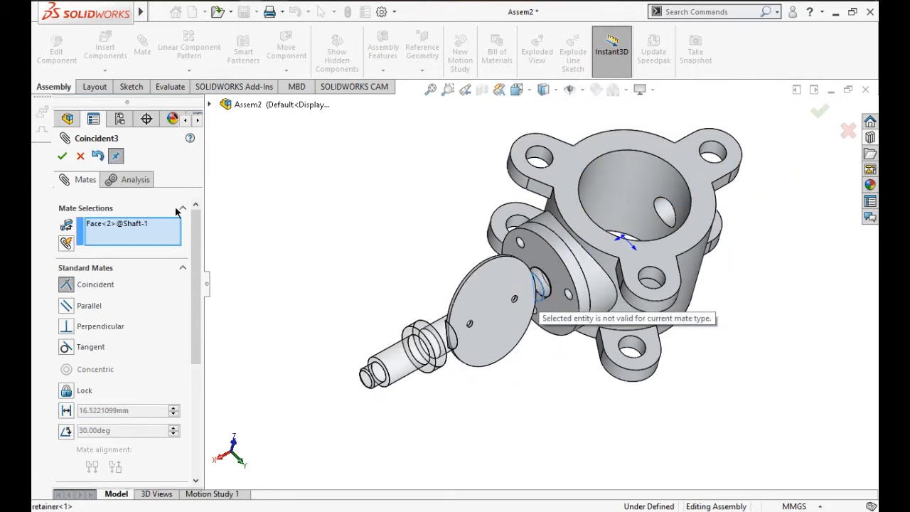
right_click(112, 231)
click(126, 243)
Step: Try a coincident mate between the shaft collar's plate-side face and the retainer's outer face
scroll(545, 309, down, 2)
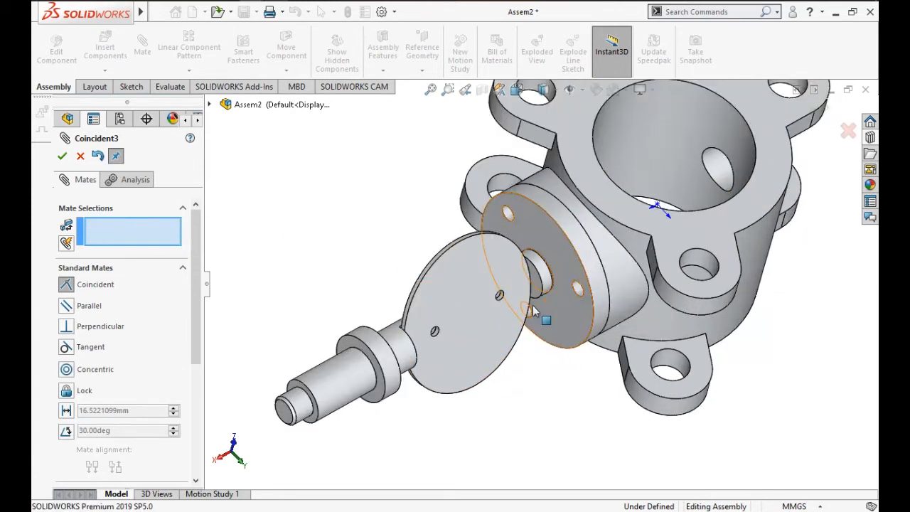
middle_drag(532, 305, 379, 317)
scroll(344, 289, down, 2)
mouse_move(345, 289)
middle_down()
mouse_move(426, 313)
mouse_move(355, 278)
middle_up()
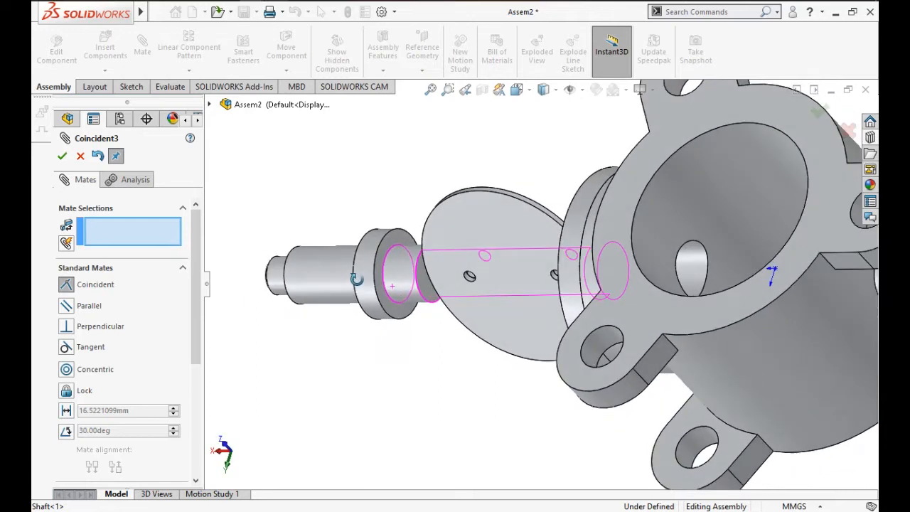
mouse_move(420, 315)
middle_down()
mouse_move(451, 327)
mouse_move(421, 306)
middle_up()
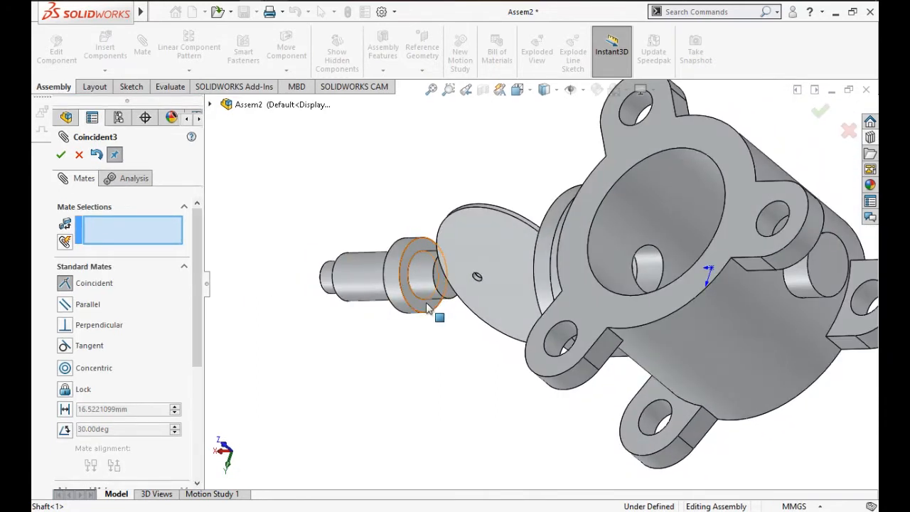
click(427, 308)
middle_drag(457, 319, 609, 329)
click(613, 291)
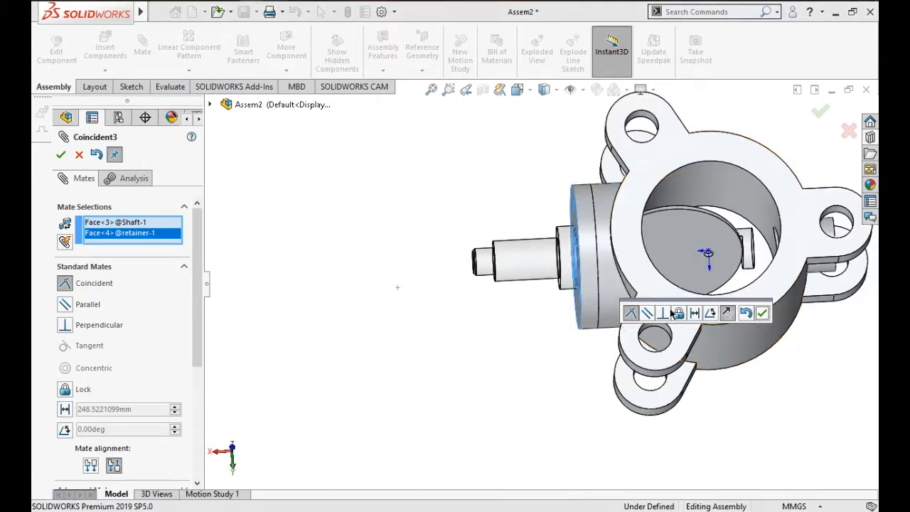
click(744, 314)
click(762, 313)
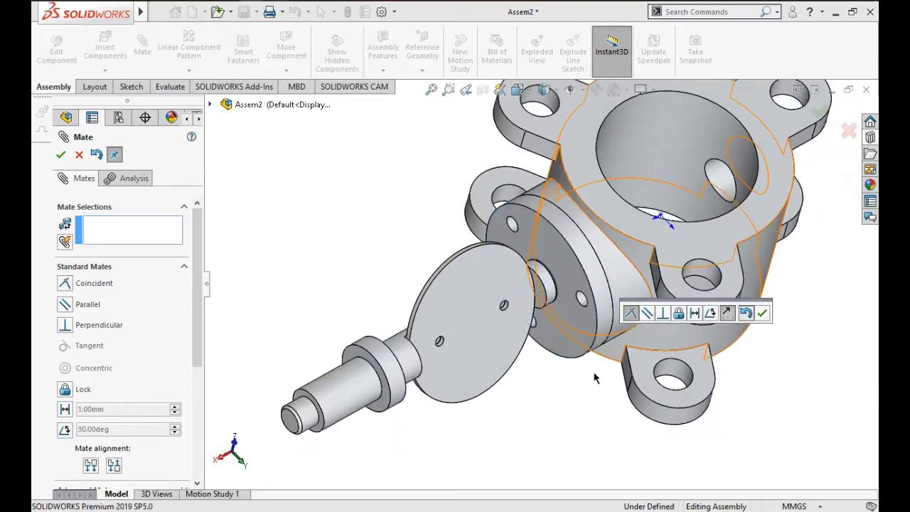
Step: Add a coincident mate between the shaft collar's outer face and the retainer's outer face, and finish mating
key(f)
middle_drag(564, 394, 564, 351)
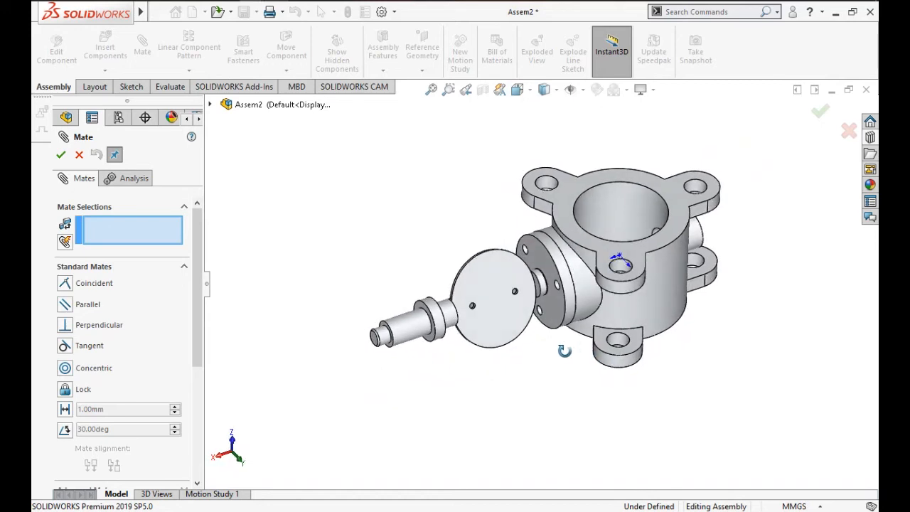
scroll(479, 322, down, 3)
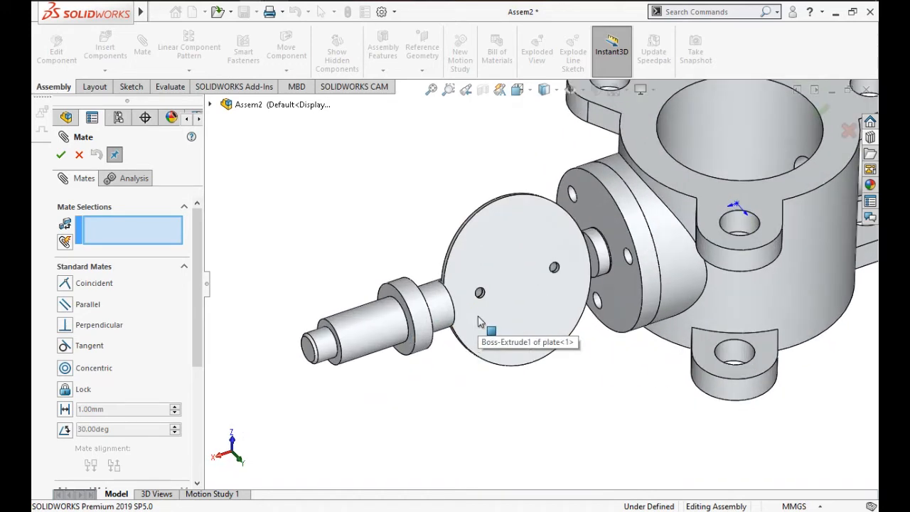
click(410, 354)
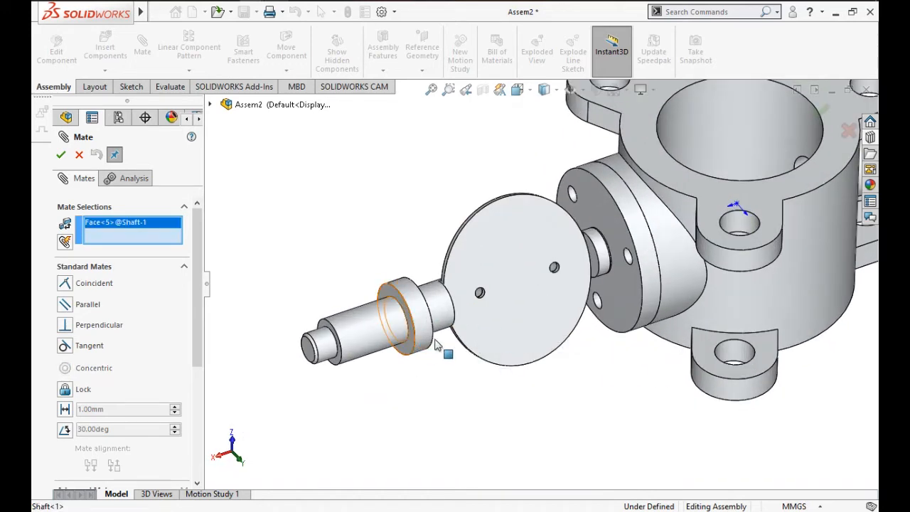
click(616, 298)
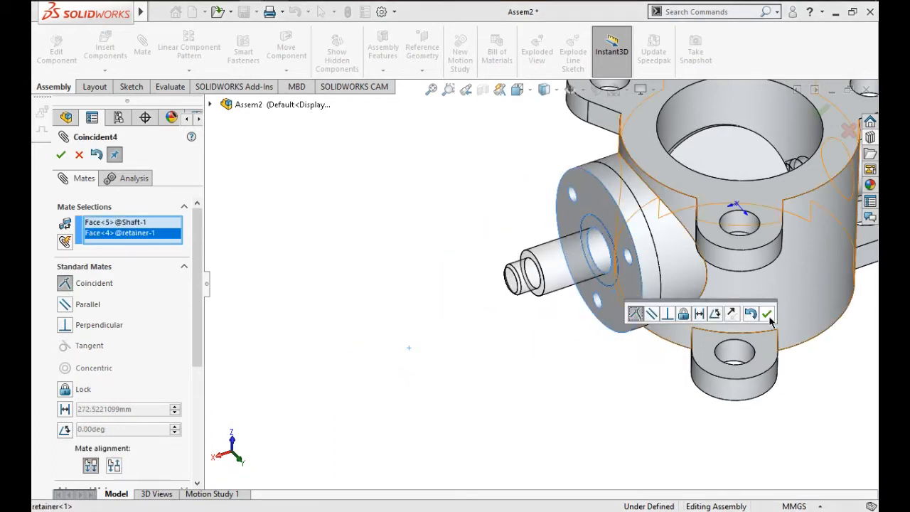
click(766, 314)
middle_drag(692, 281, 691, 319)
scroll(714, 236, down, 5)
middle_drag(656, 263, 560, 310)
scroll(560, 310, up, 5)
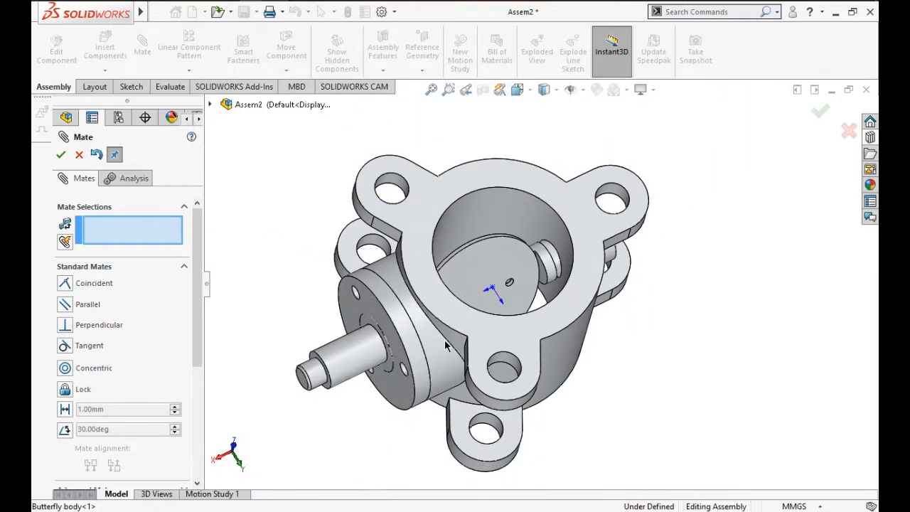
middle_drag(399, 341, 359, 324)
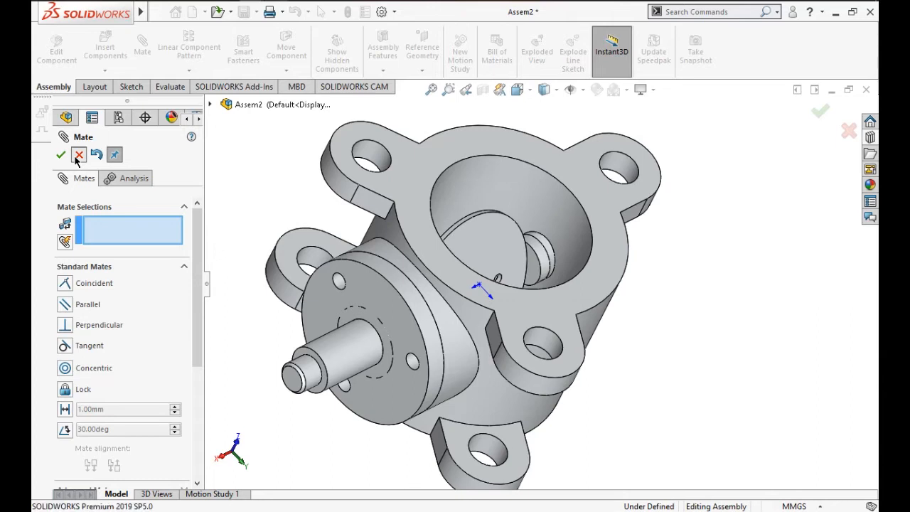
click(77, 156)
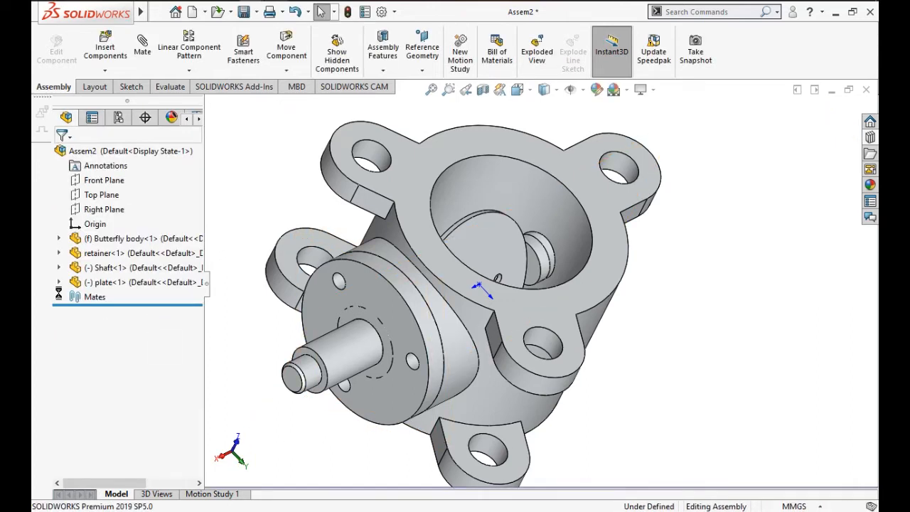
Step: Undo the collar-to-retainer mate and the plate-to-shaft mates until the plate lies free beside the shaft
click(292, 14)
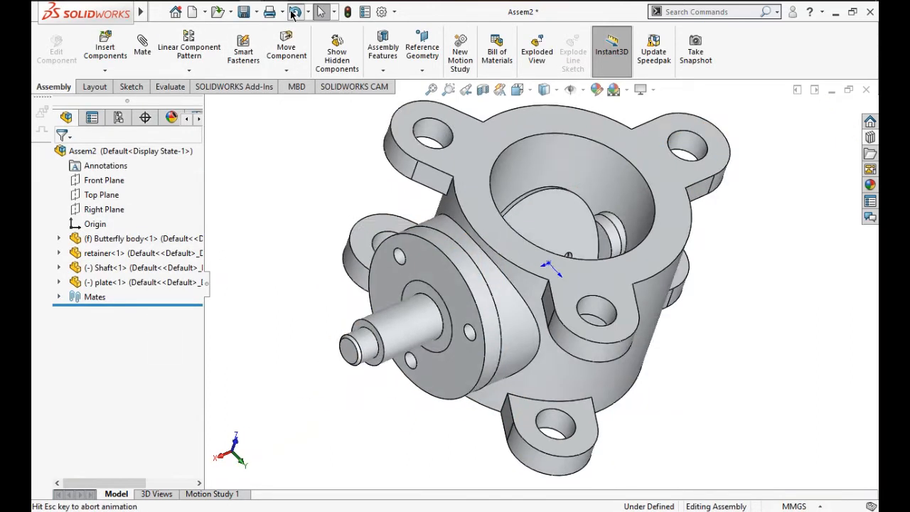
click(292, 15)
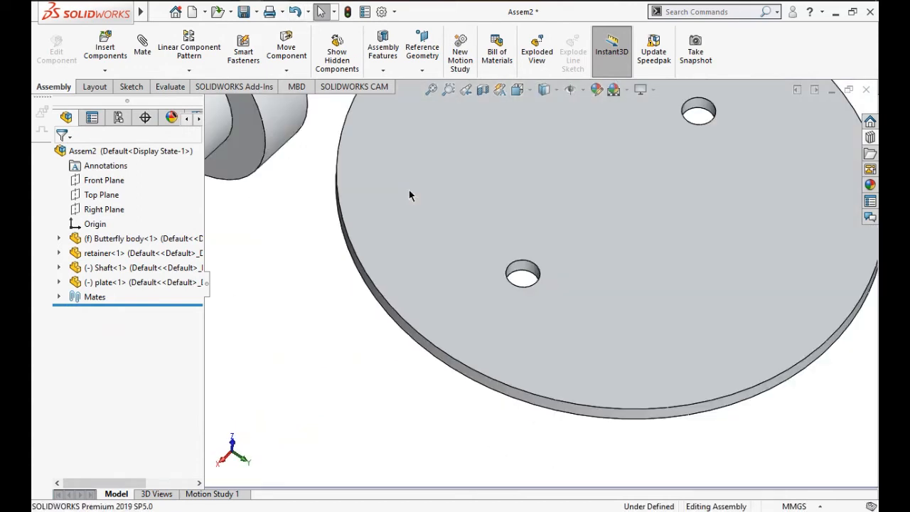
click(307, 12)
click(327, 27)
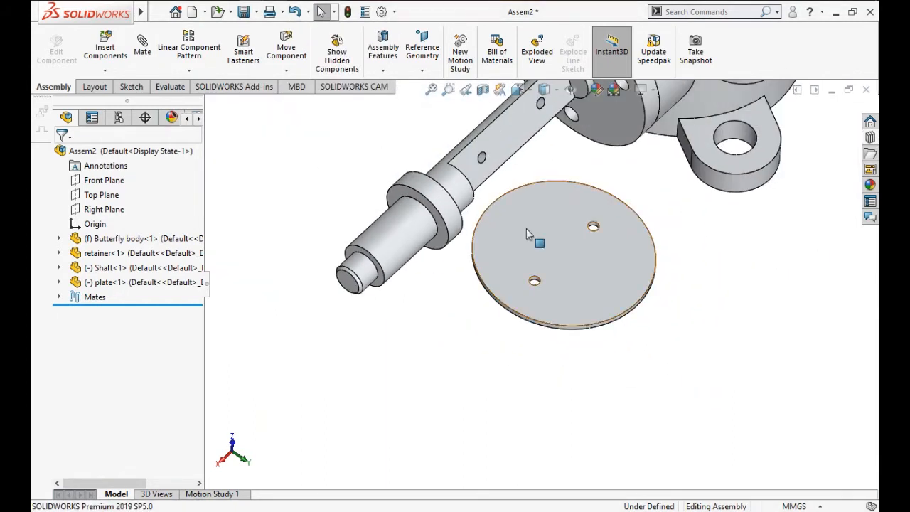
Step: Examine how the flat drilled section of the shaft and the loose plate are oriented relative to the valve body
scroll(526, 225, up, 1)
scroll(527, 219, up, 4)
scroll(530, 208, down, 2)
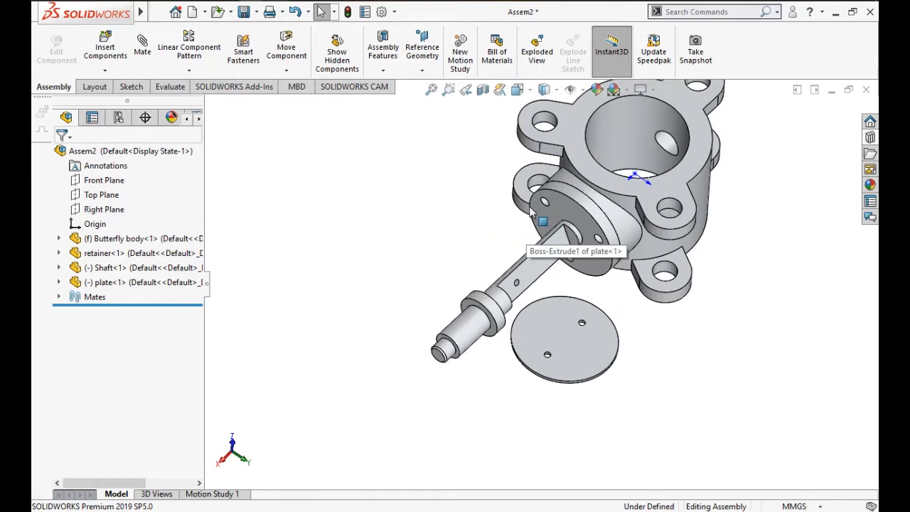
scroll(540, 245, down, 1)
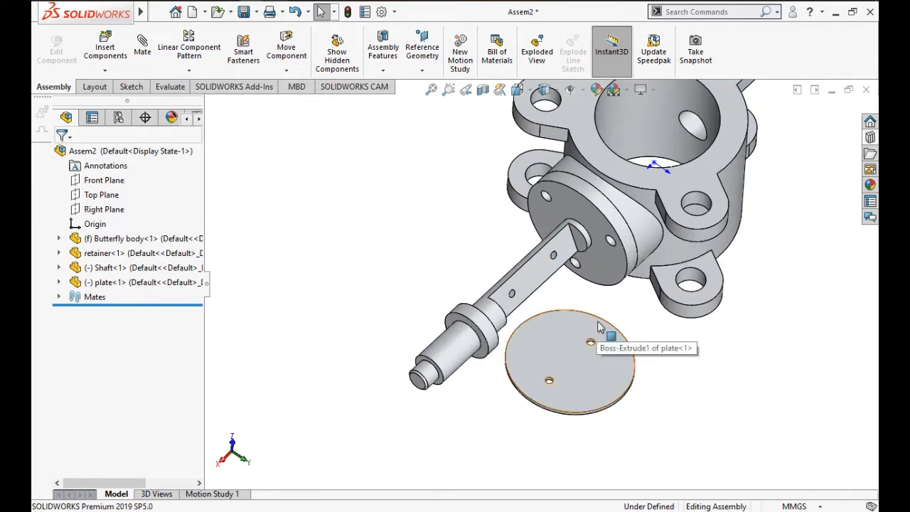
scroll(612, 313, up, 2)
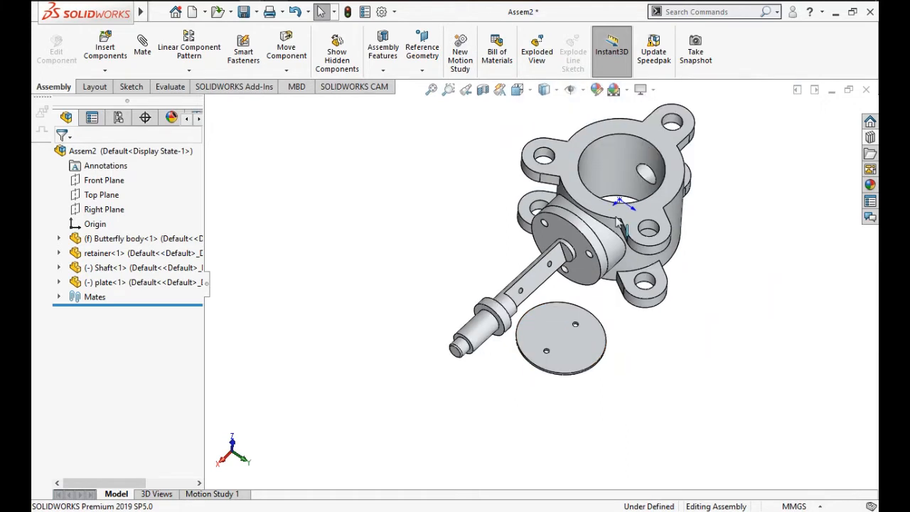
scroll(600, 168, up, 1)
scroll(599, 164, down, 2)
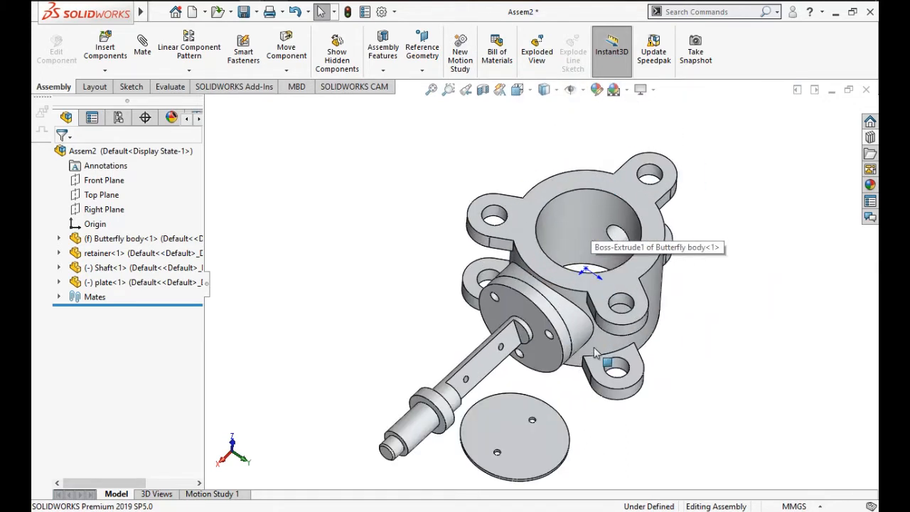
middle_drag(594, 350, 613, 350)
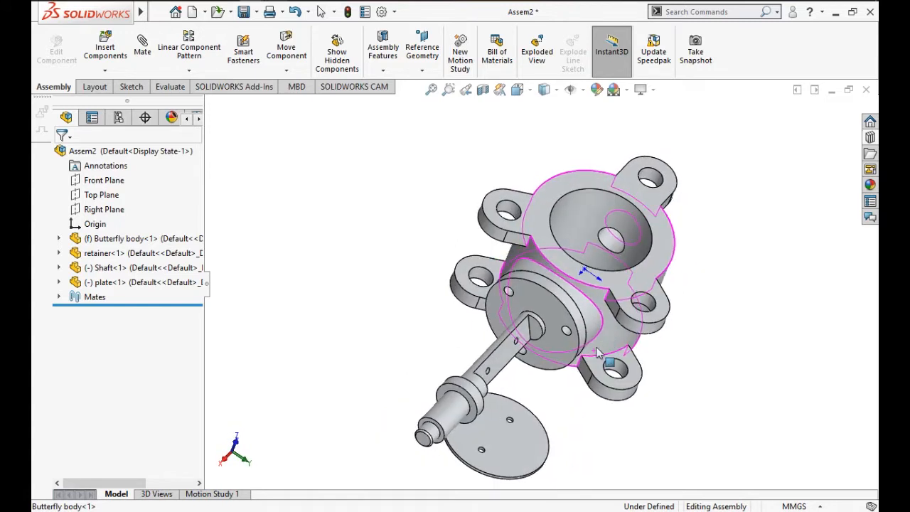
scroll(475, 382, down, 2)
scroll(489, 370, down, 2)
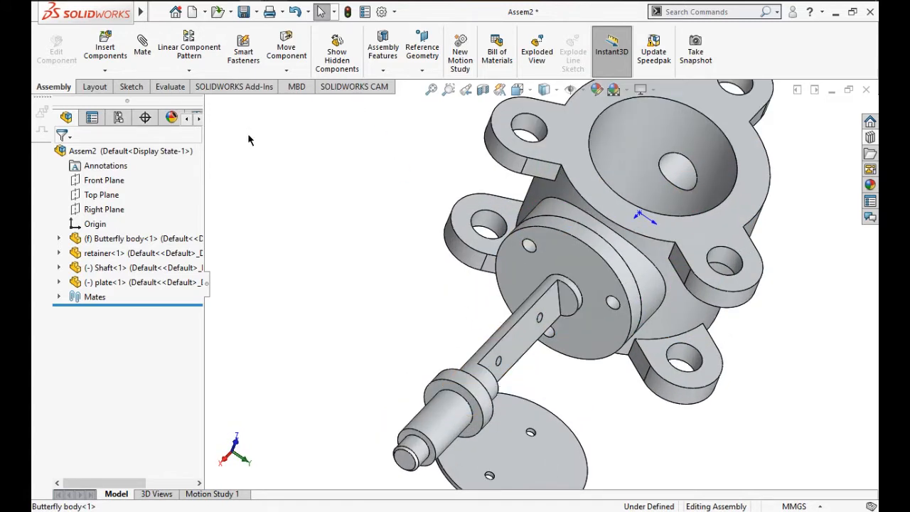
scroll(502, 400, up, 3)
Step: Add a concentric mate between one of the plate's holes and the shaft hole nearest the retainer
click(138, 54)
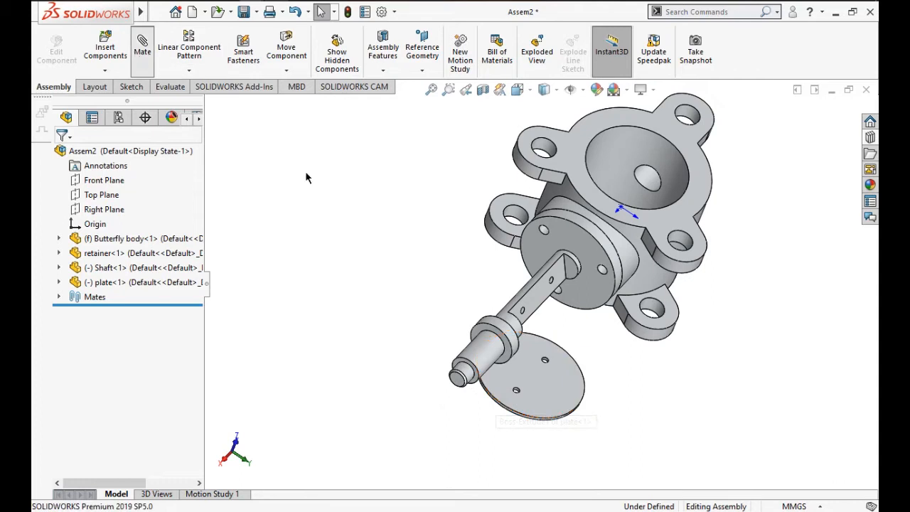
scroll(533, 344, down, 6)
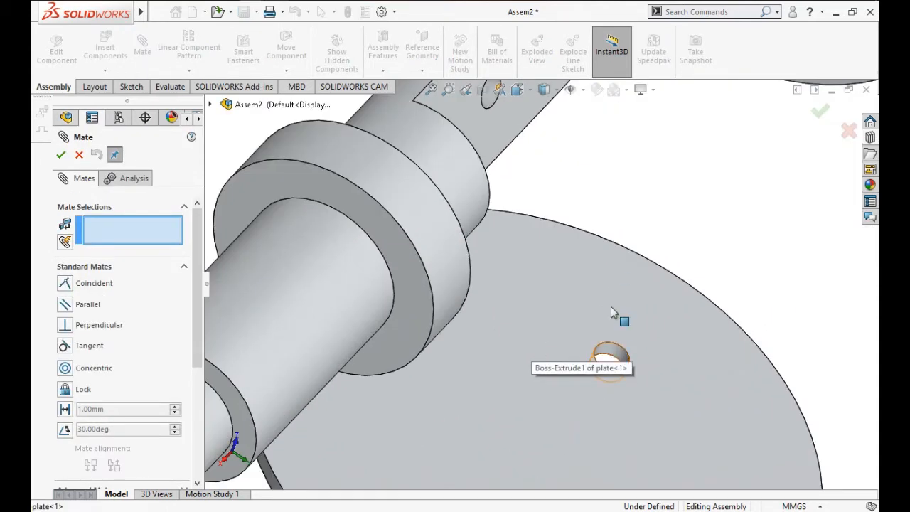
click(611, 309)
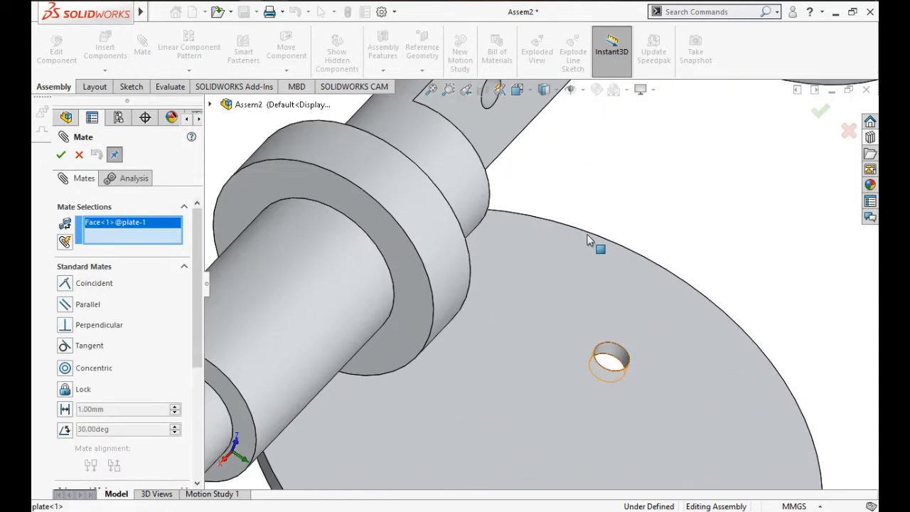
scroll(583, 234, up, 5)
scroll(593, 153, down, 6)
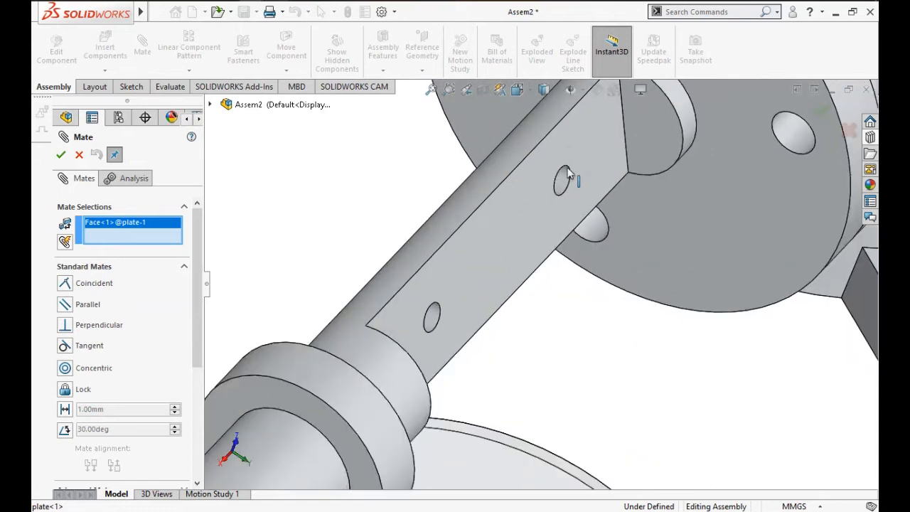
click(565, 178)
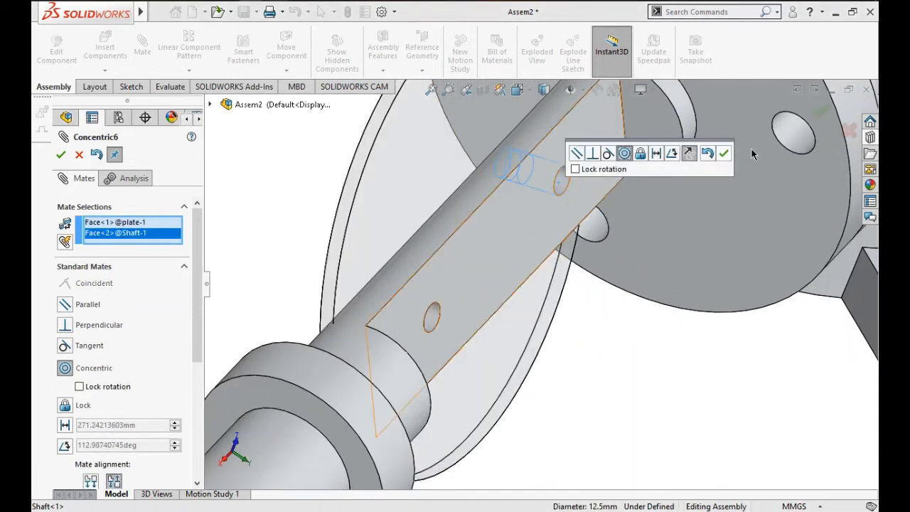
click(724, 153)
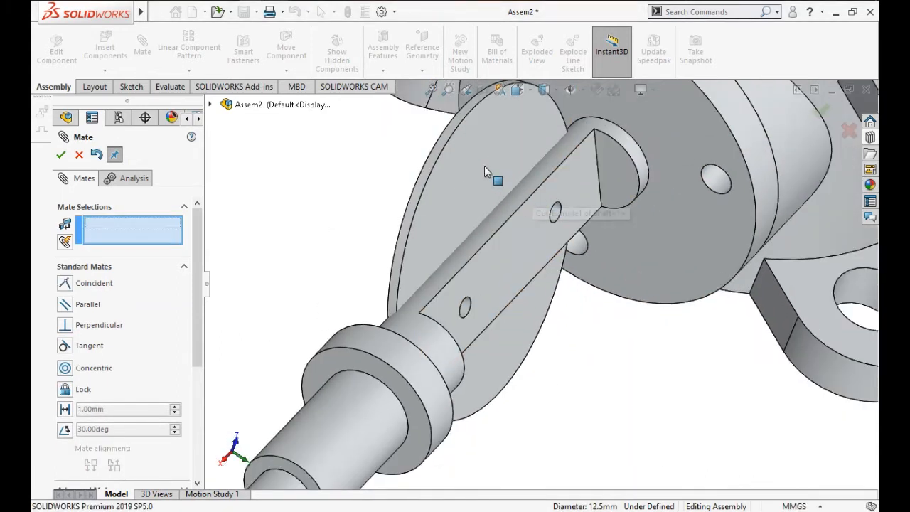
Step: Move the plate to the flat side of the shaft and mate its other hole concentric with the shaft hole nearest the collar
drag(484, 170, 627, 222)
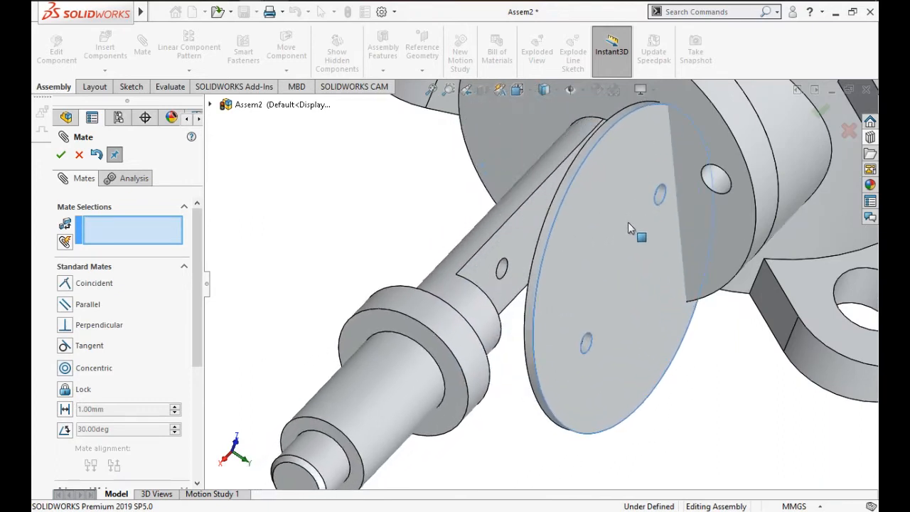
click(587, 346)
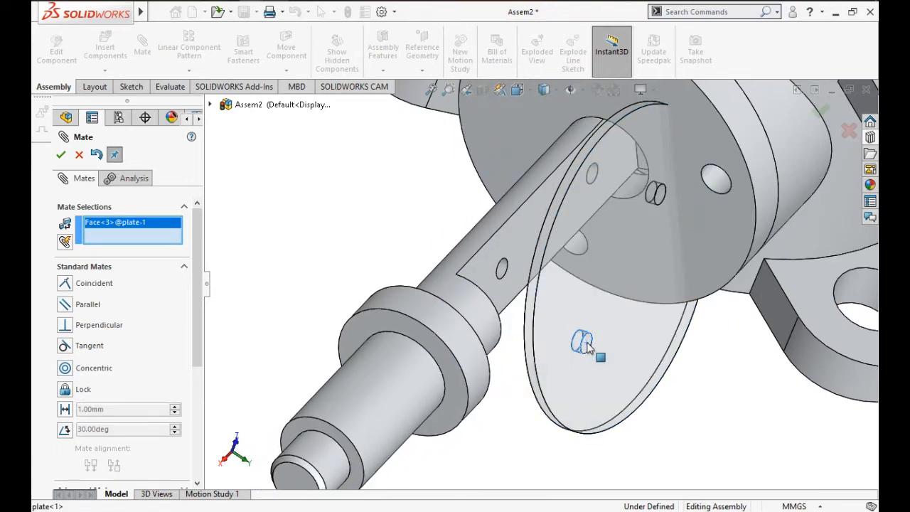
click(503, 270)
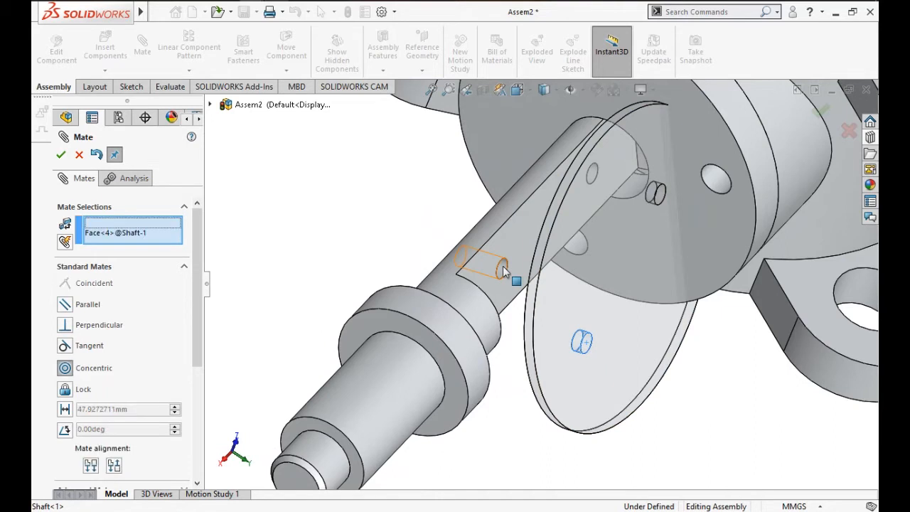
click(695, 230)
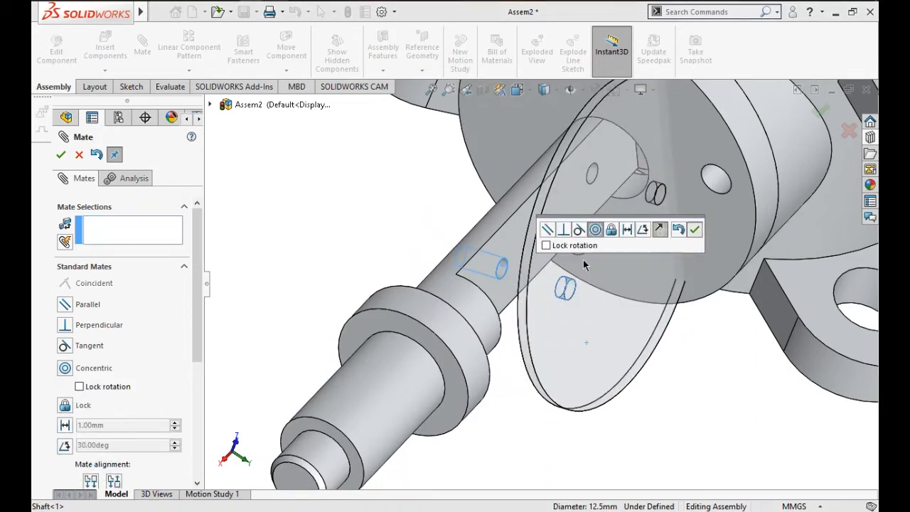
Step: Mate the flat face of the shaft coincident with the face of the plate
click(507, 249)
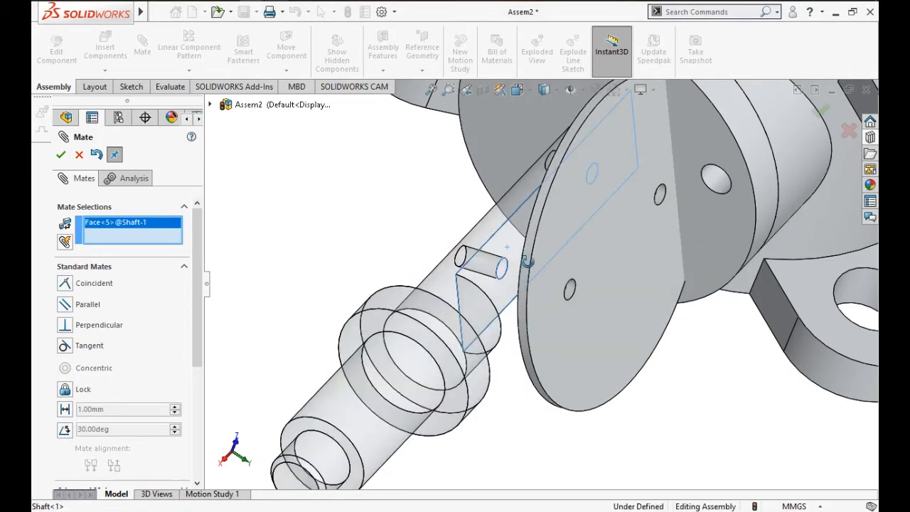
middle_drag(507, 248, 570, 230)
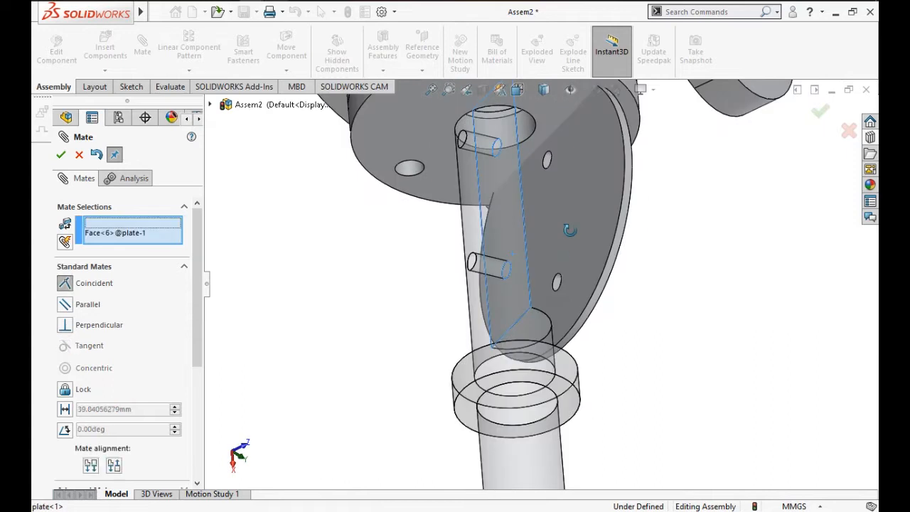
click(569, 230)
click(719, 202)
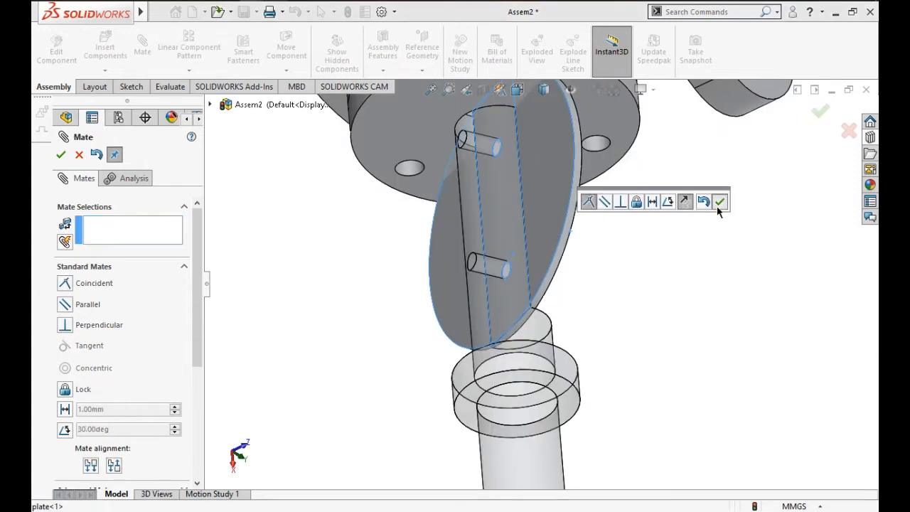
middle_drag(716, 207, 520, 246)
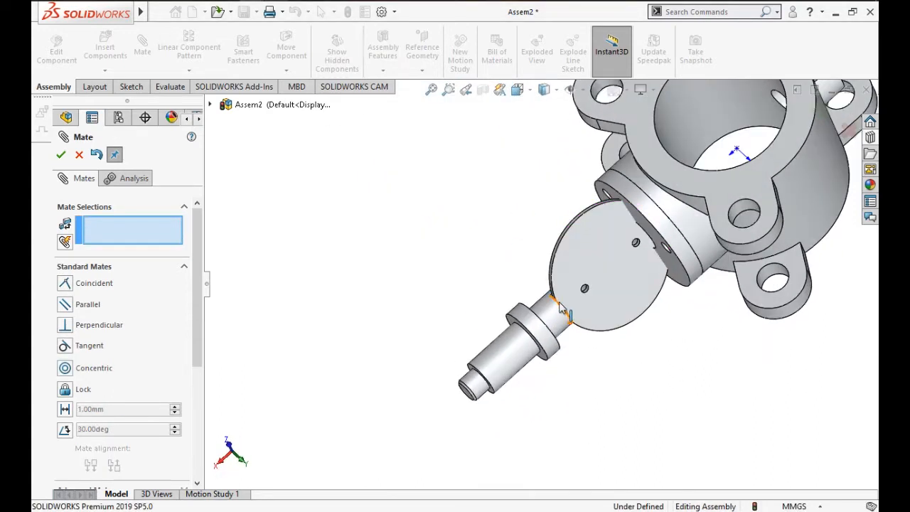
scroll(563, 307, down, 2)
click(530, 365)
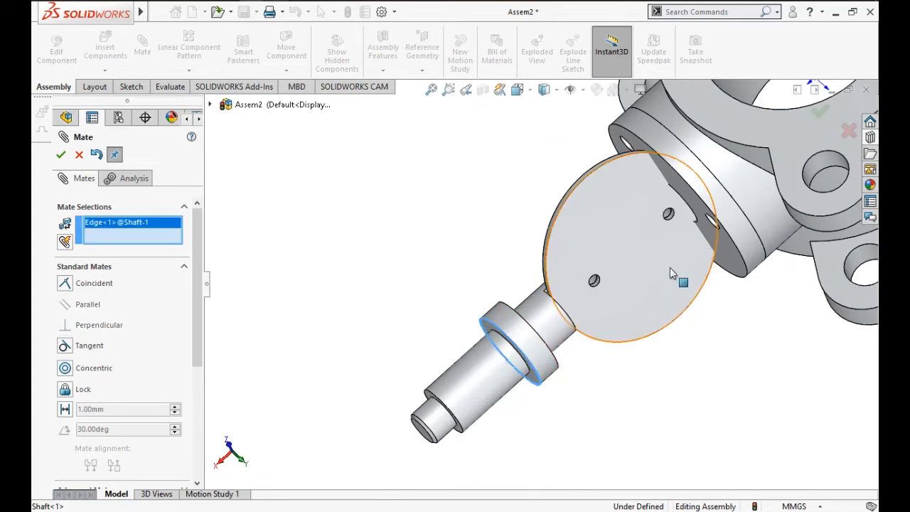
click(746, 225)
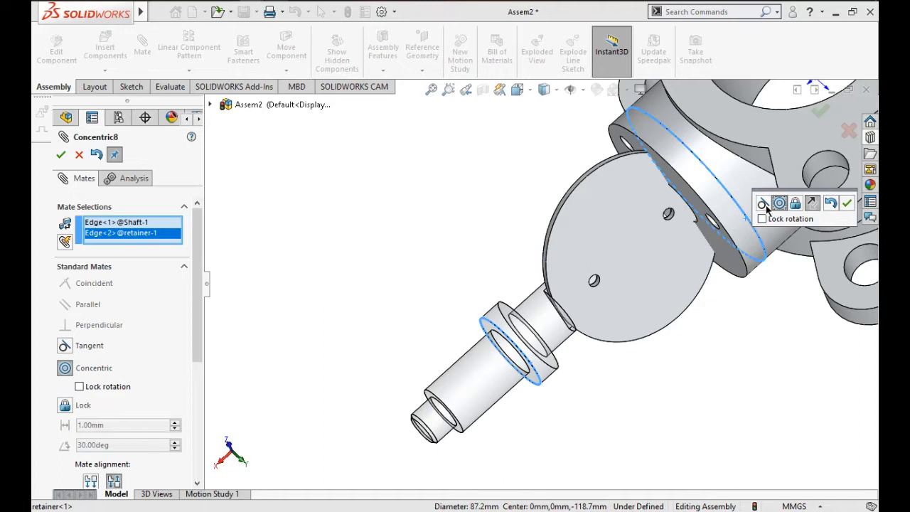
click(831, 205)
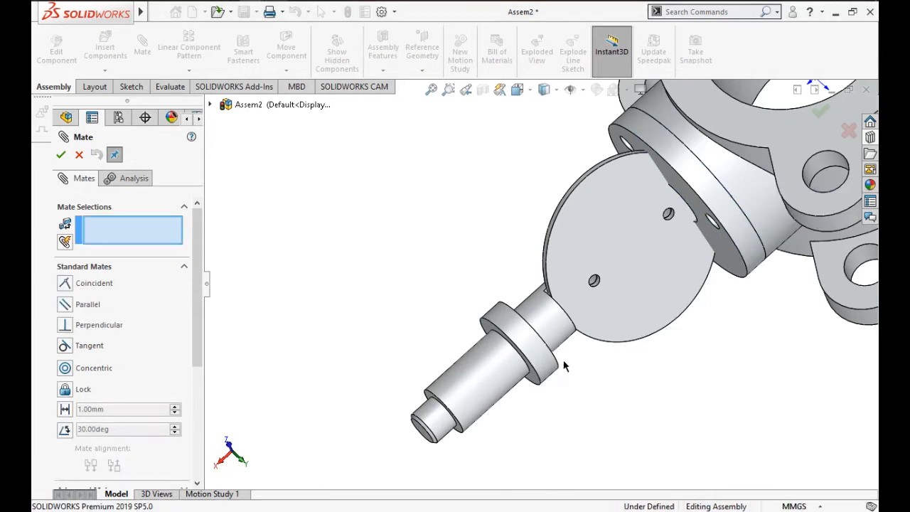
Step: Mate the outer face of the shaft collar coincident with the retainer's circular edge next to the body
middle_drag(555, 359, 531, 378)
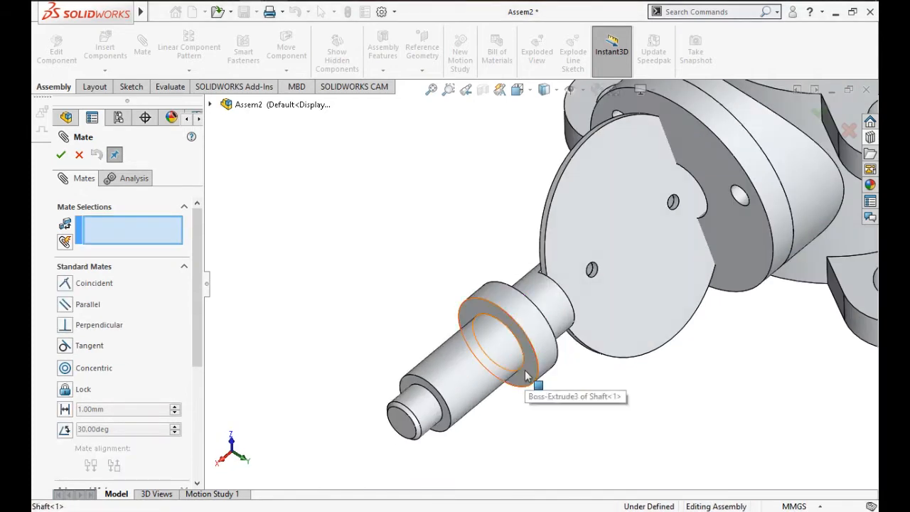
click(526, 376)
scroll(671, 249, up, 3)
scroll(719, 215, down, 2)
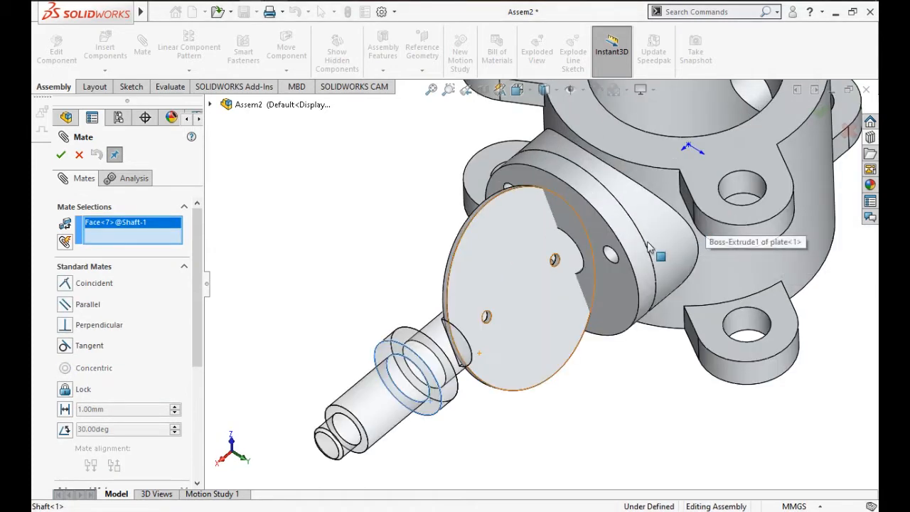
click(649, 247)
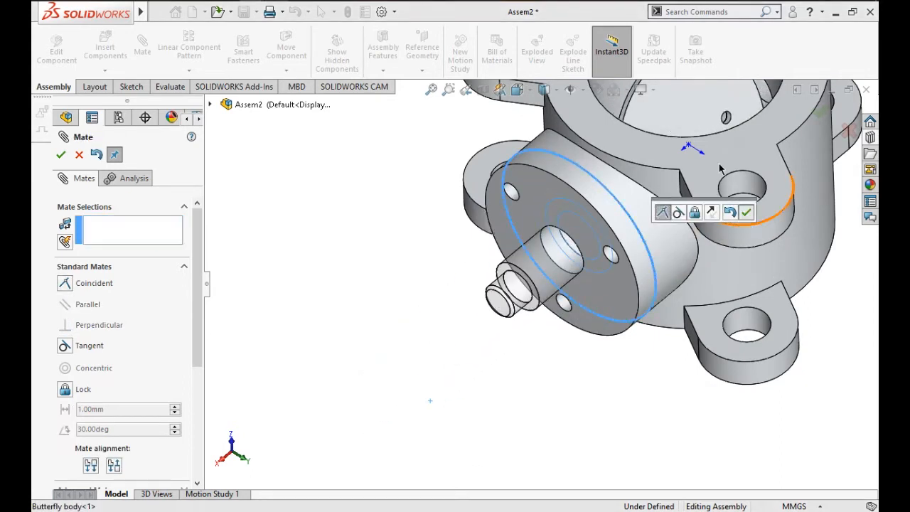
scroll(718, 167, up, 2)
scroll(712, 155, down, 2)
middle_drag(694, 178, 643, 180)
scroll(534, 282, up, 2)
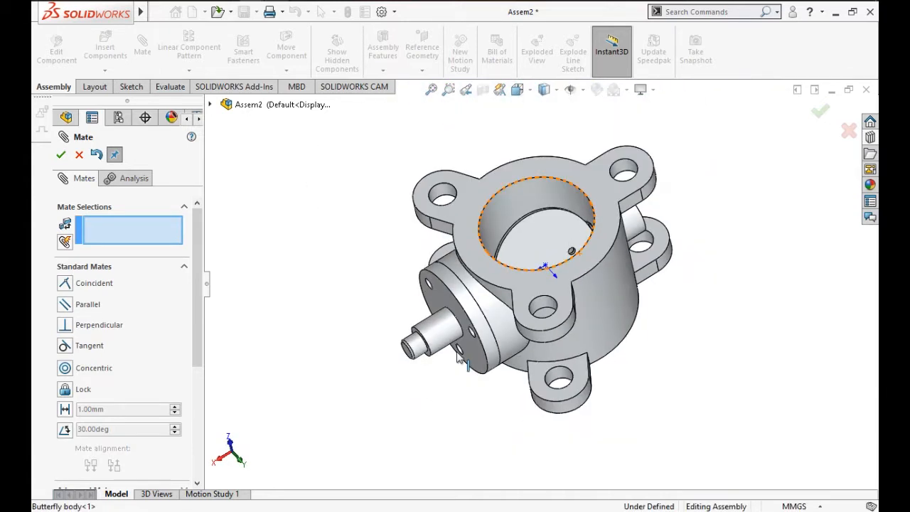
scroll(429, 351, down, 1)
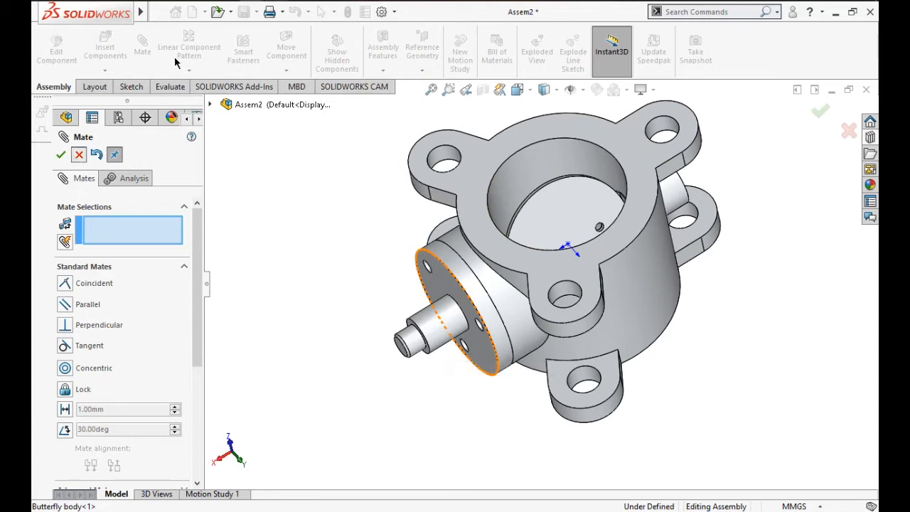
Step: Finish mating and insert the recent part Arm.SLDPRT beside the valve body
click(230, 14)
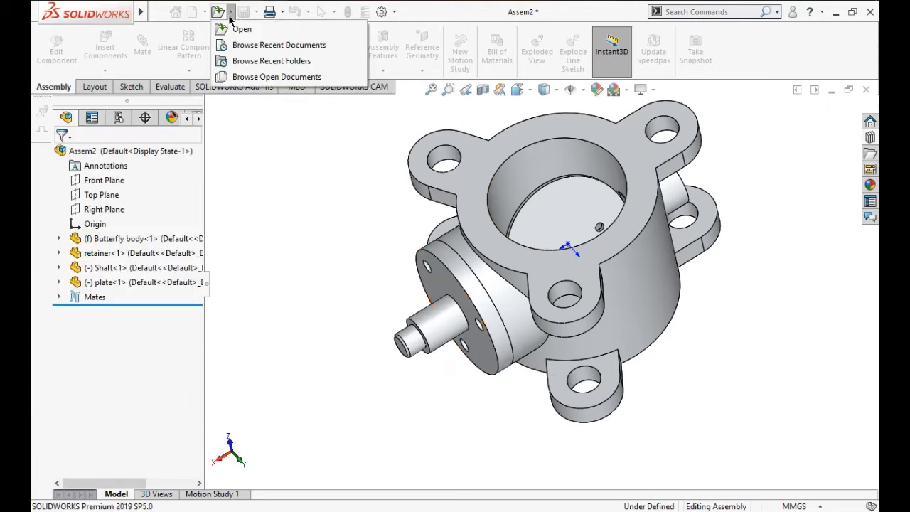
click(235, 45)
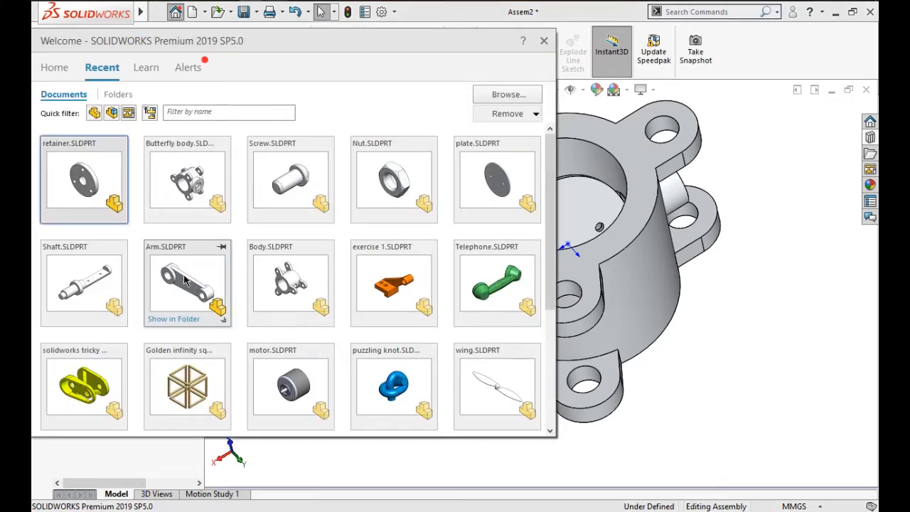
drag(357, 313, 717, 355)
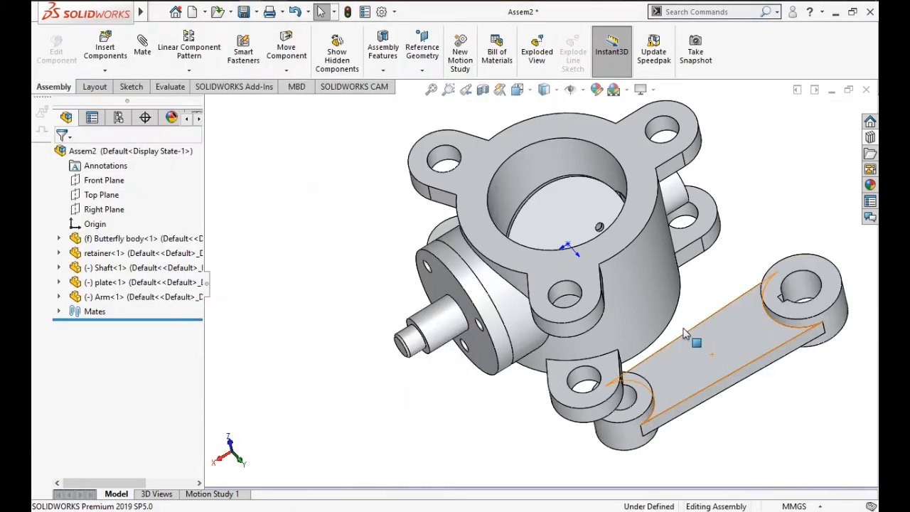
Step: Add a concentric mate between the arm's keyed hole and the cylindrical shaft section protruding from the retainer
scroll(638, 290, down, 3)
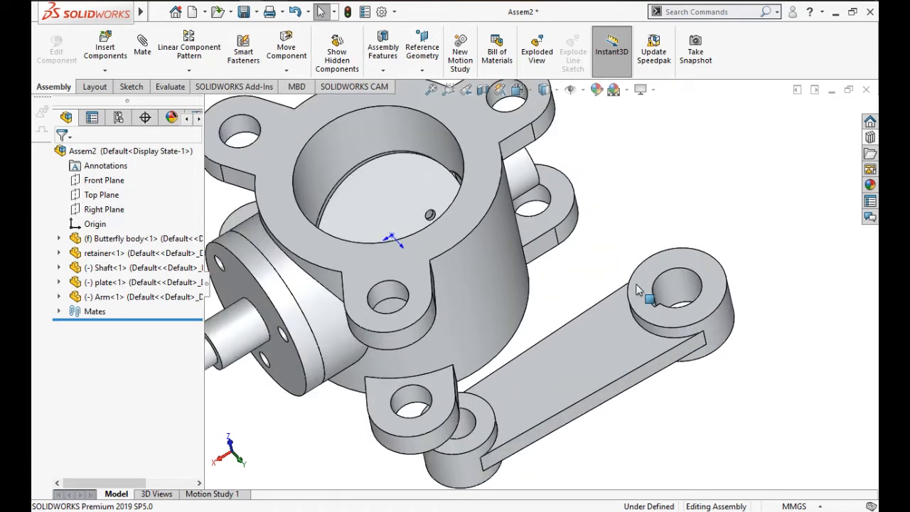
click(679, 286)
scroll(454, 325, up, 3)
scroll(425, 327, down, 2)
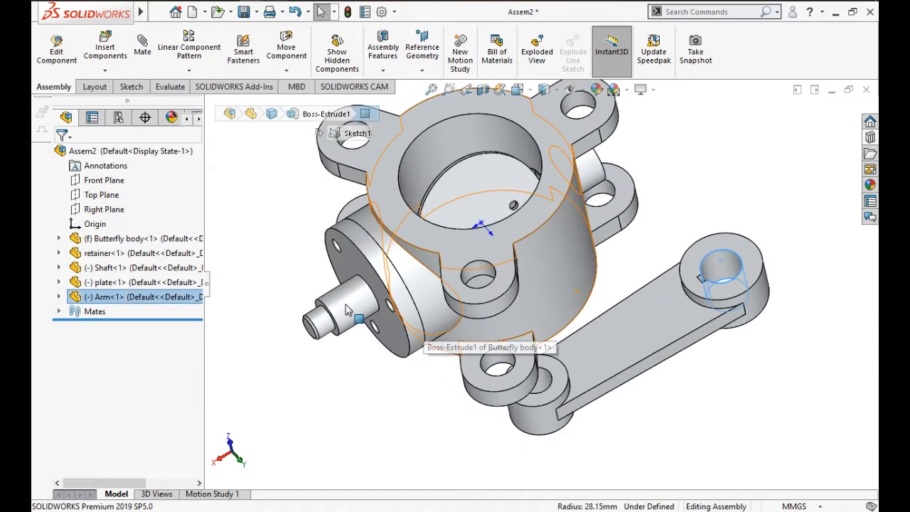
click(346, 309)
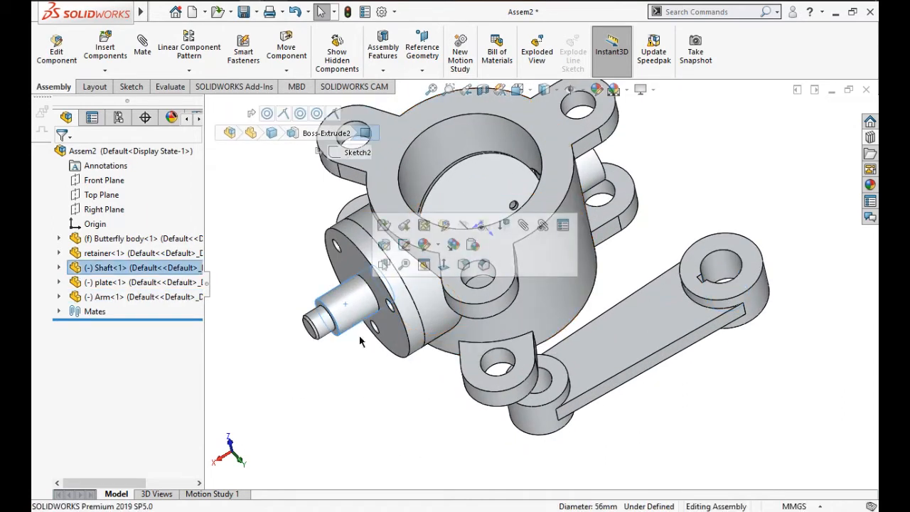
click(144, 65)
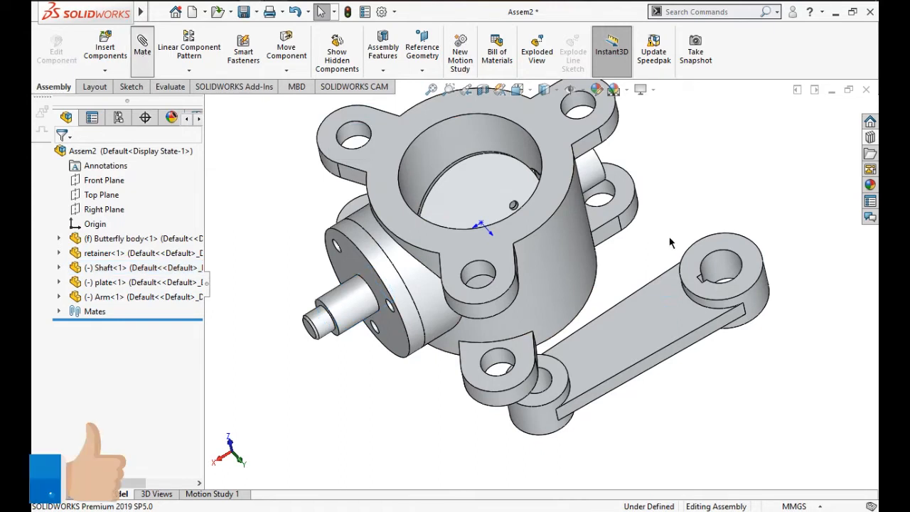
click(720, 265)
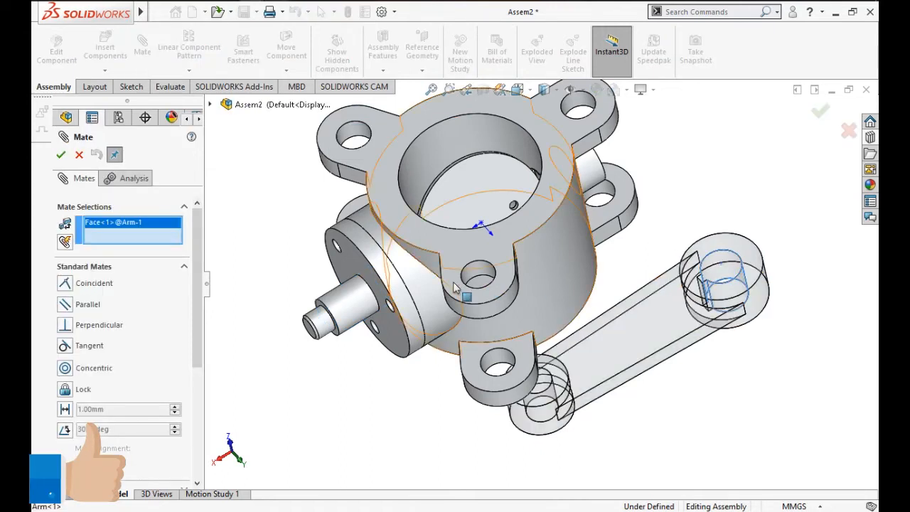
click(355, 307)
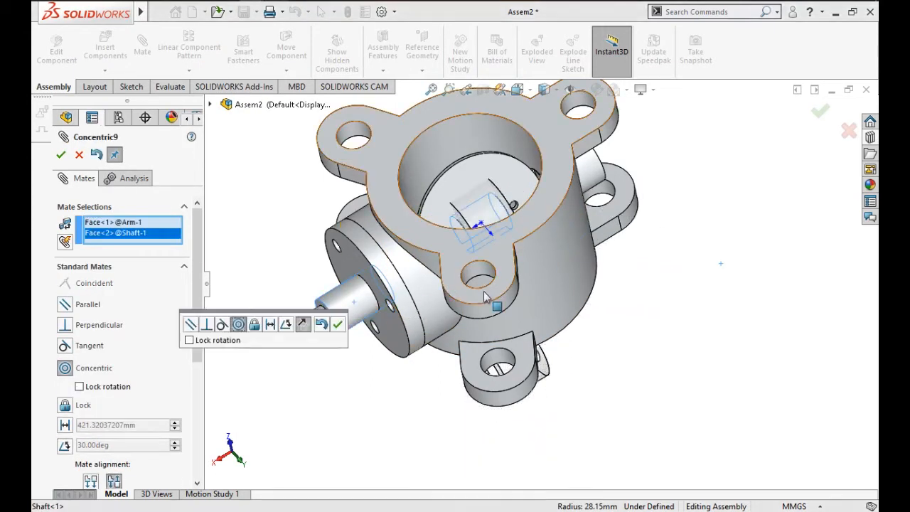
click(338, 325)
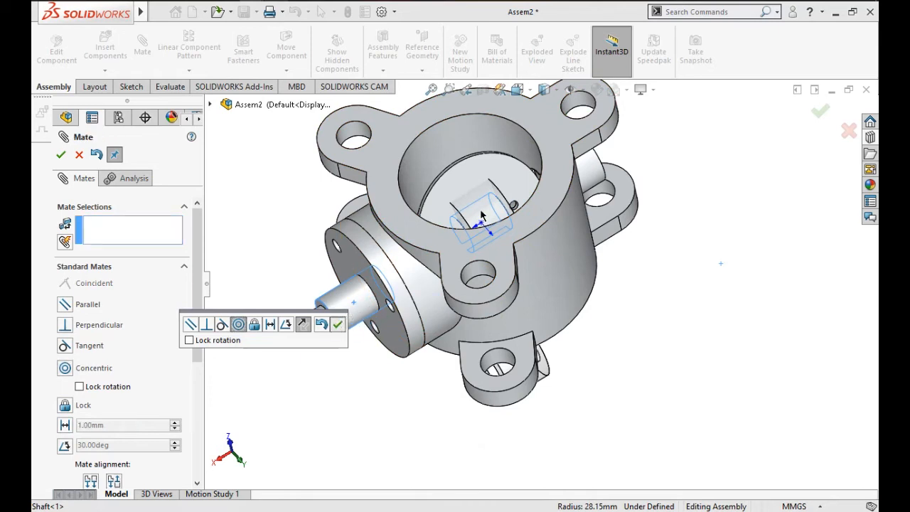
Step: Slide the arm along the shaft axis out of the body until it sits outside the retainer
drag(405, 251, 213, 339)
middle_drag(575, 364, 565, 396)
scroll(370, 277, down, 3)
scroll(370, 278, up, 1)
middle_drag(369, 277, 370, 300)
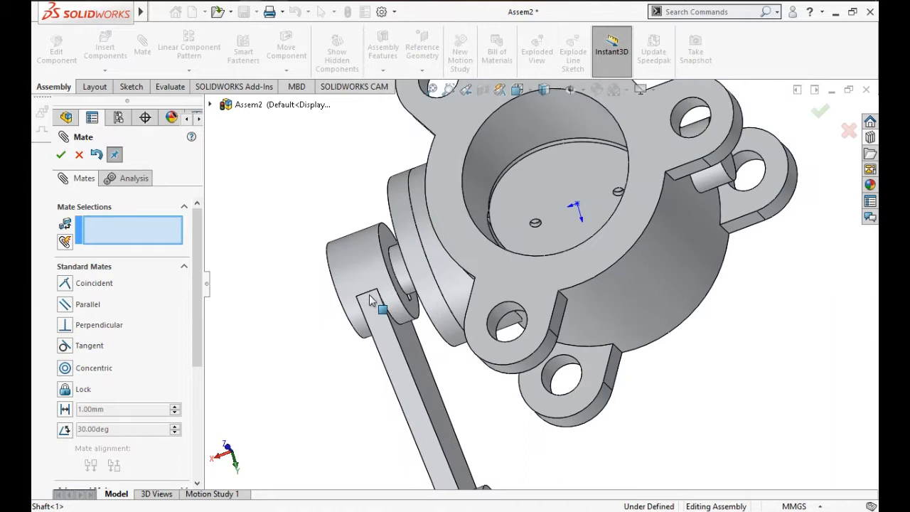
Step: Mate the end face of the arm's hub coincident with the outer face of the retainer
click(415, 312)
middle_drag(426, 327, 415, 283)
click(415, 282)
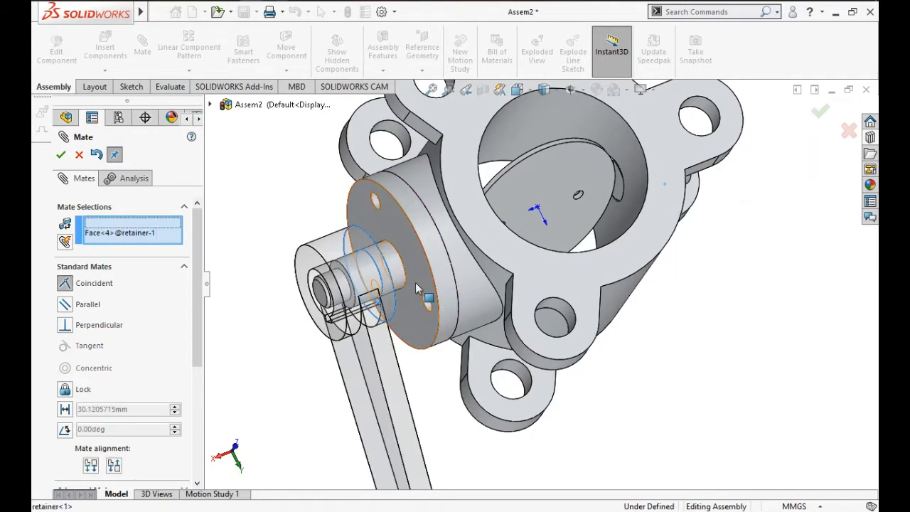
click(415, 282)
click(398, 253)
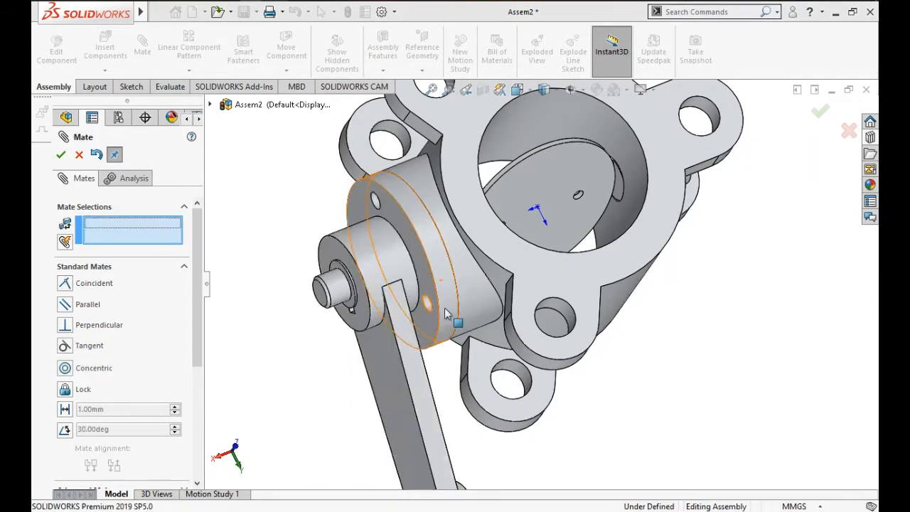
Step: Finish mating and insert the recent part Nut.SLDPRT beside the valve body
middle_drag(454, 319, 427, 264)
scroll(429, 265, up, 1)
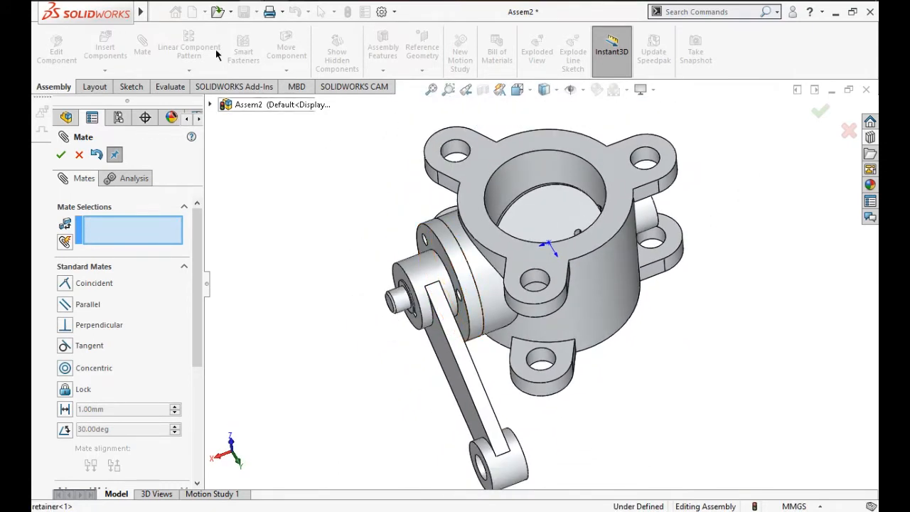
click(233, 12)
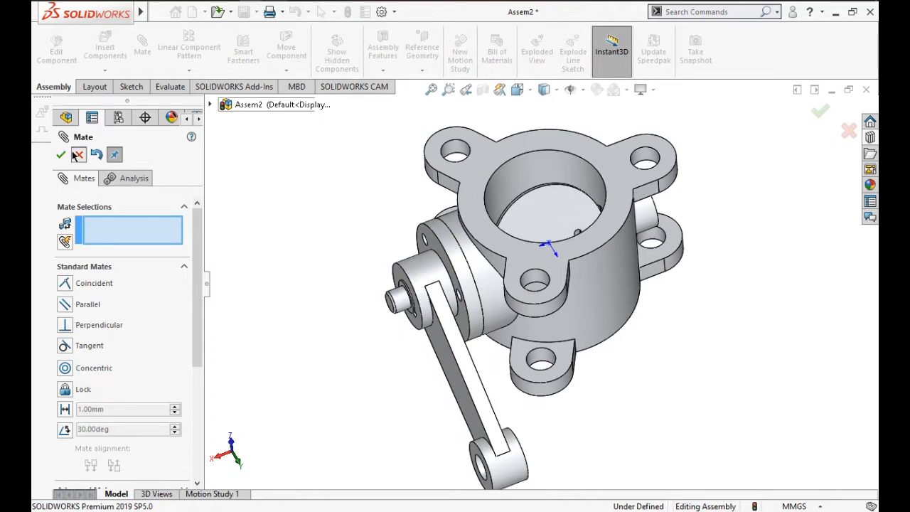
key(Escape)
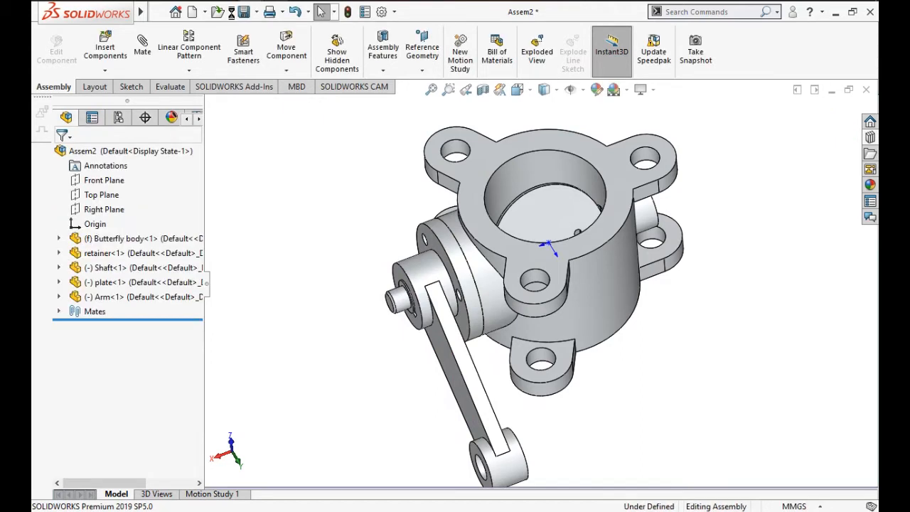
click(232, 13)
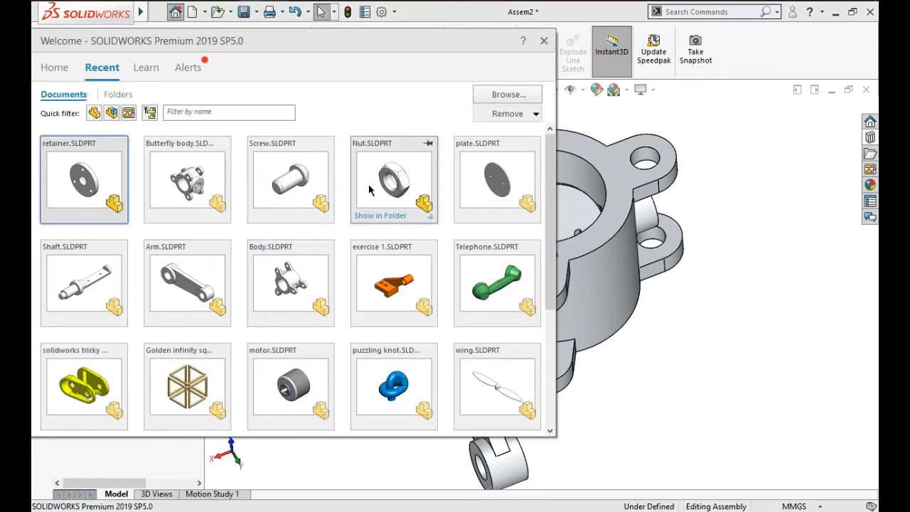
drag(376, 204, 700, 364)
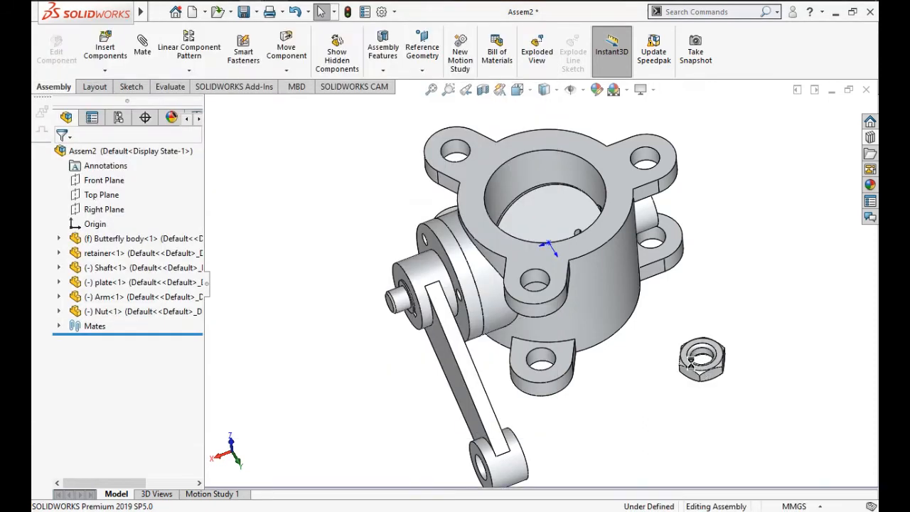
scroll(690, 363, down, 2)
scroll(682, 337, down, 1)
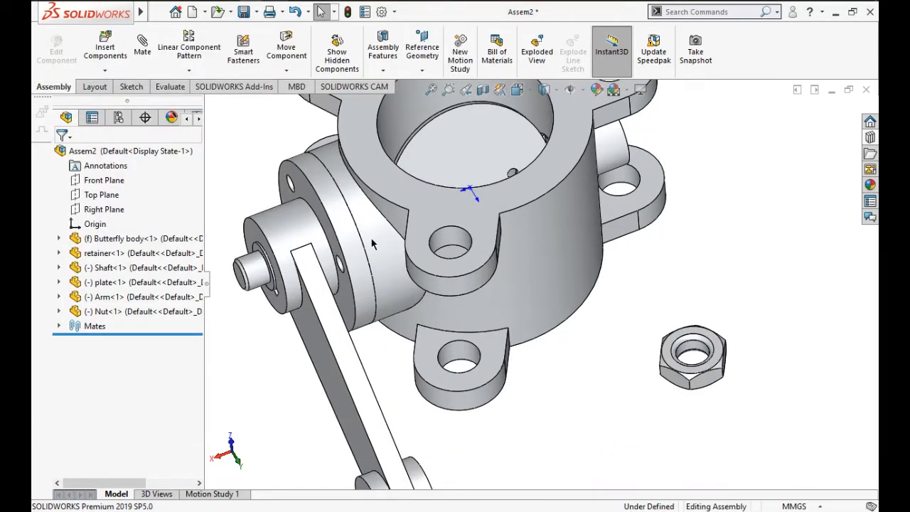
scroll(371, 244, down, 2)
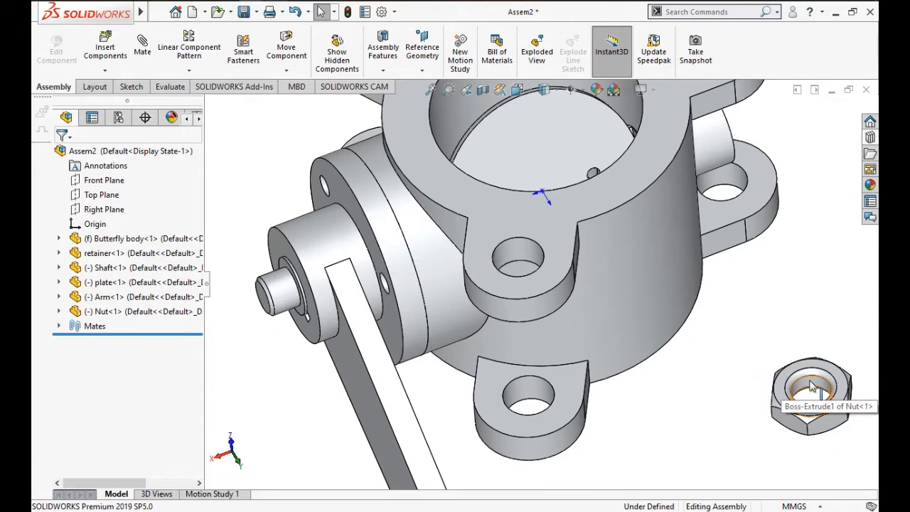
click(812, 384)
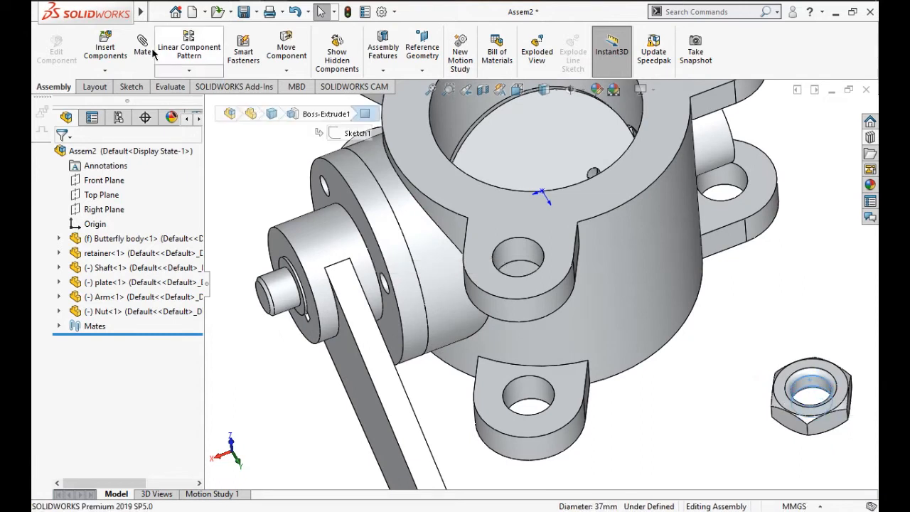
click(279, 299)
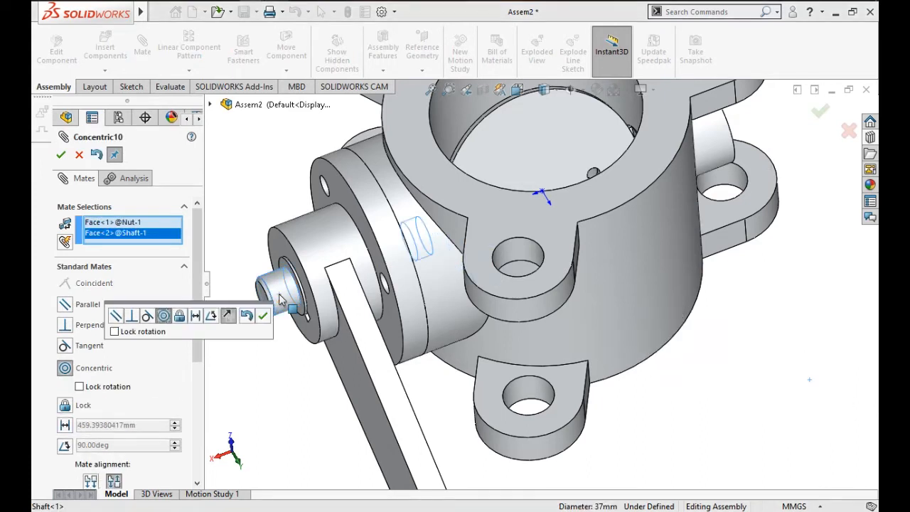
click(228, 317)
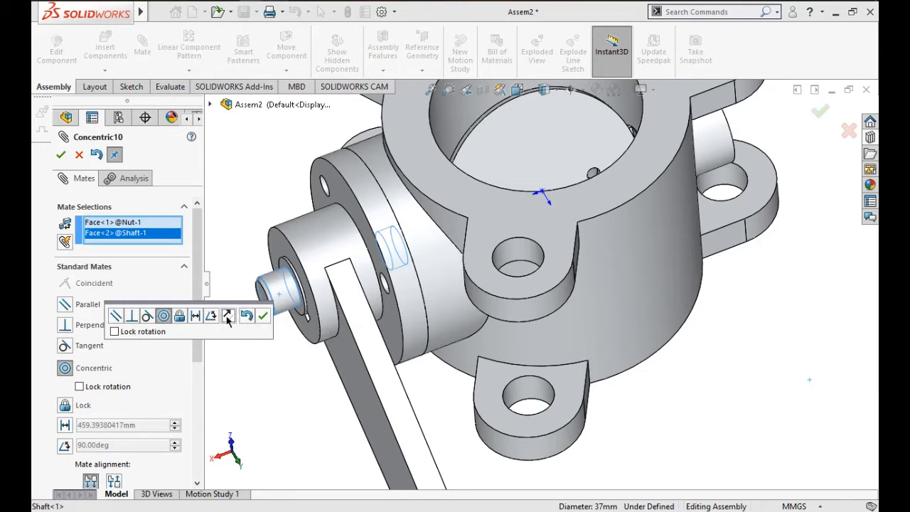
click(79, 156)
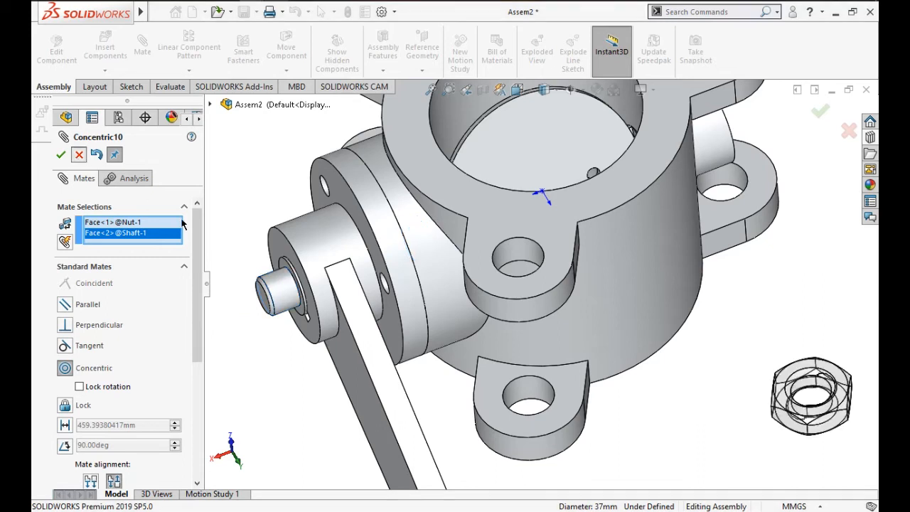
key(Escape)
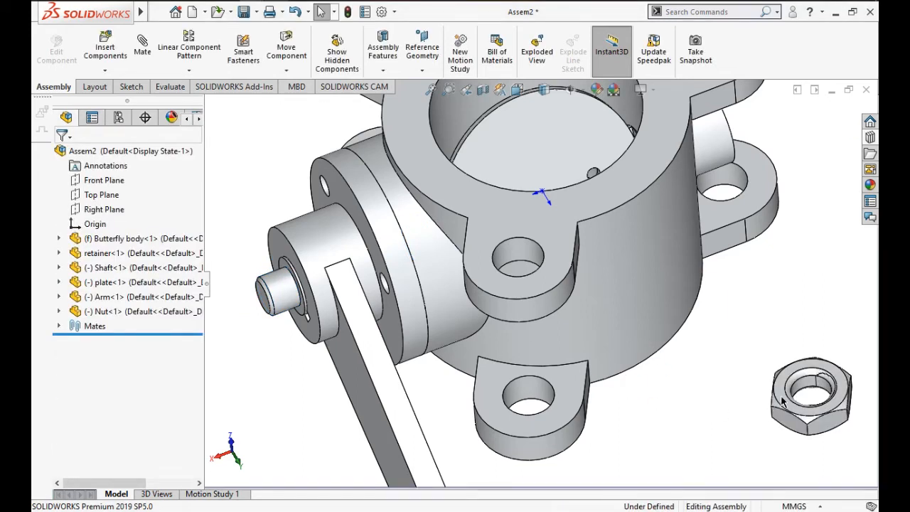
Step: Move the nut across to the arm side of the valve, just below the protruding shaft end
drag(781, 402, 222, 398)
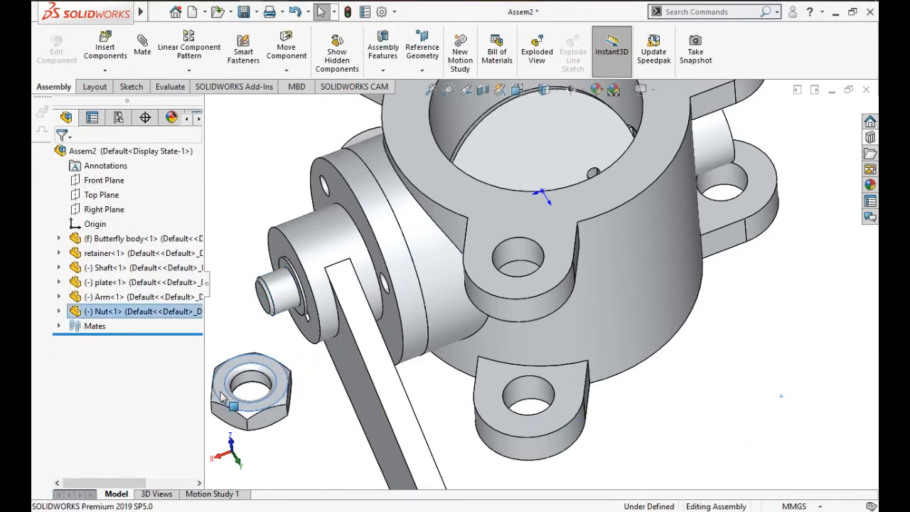
click(293, 190)
scroll(299, 190, up, 1)
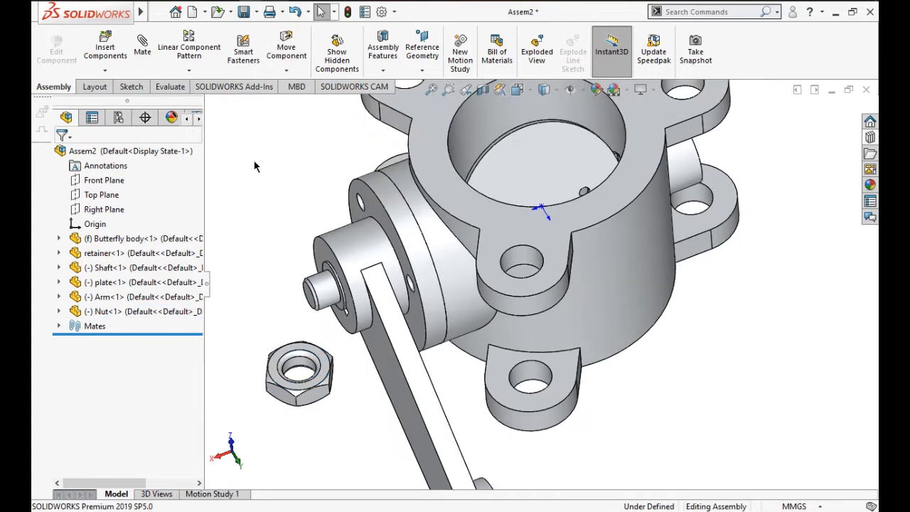
click(326, 299)
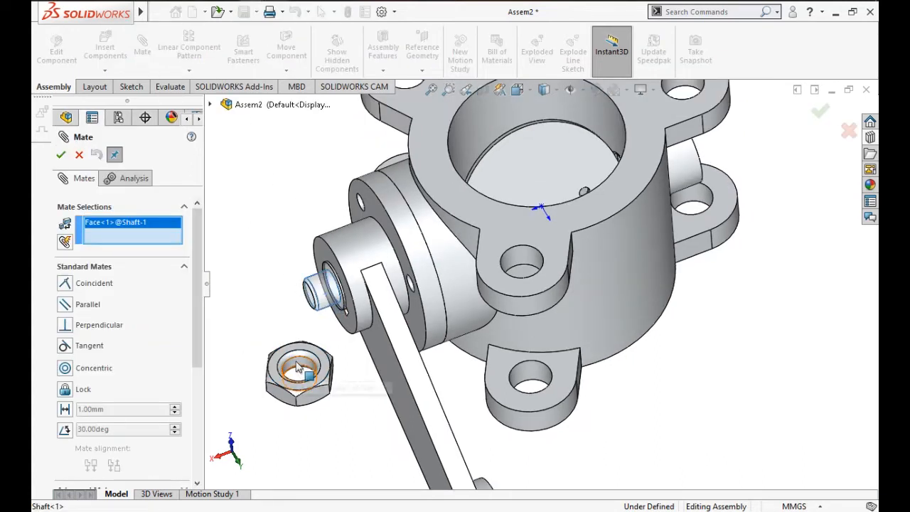
click(297, 366)
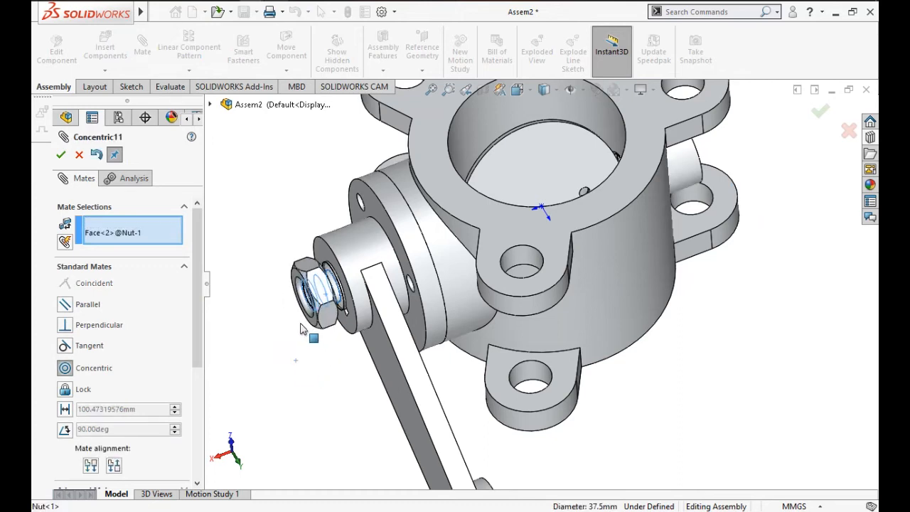
click(78, 155)
click(79, 155)
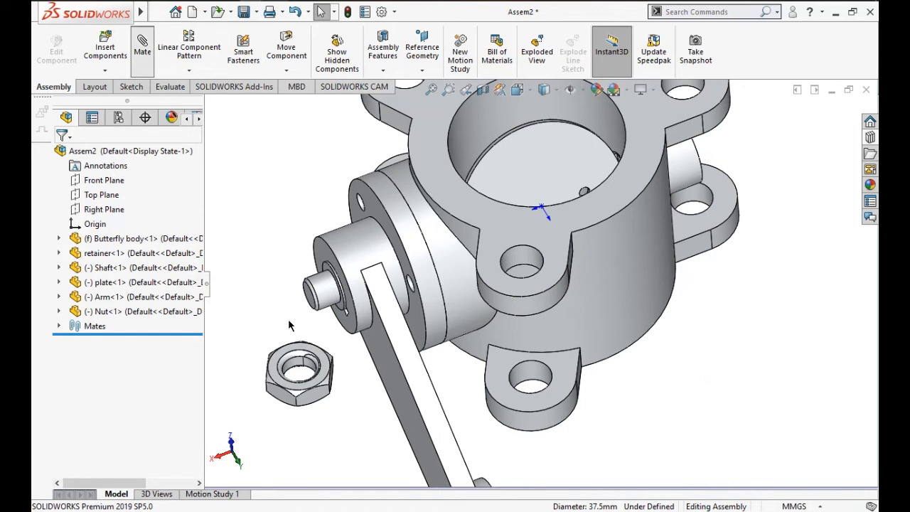
Step: Add a concentric mate between the protruding shaft end's cylindrical face and the nut's hole
key(Return)
click(324, 290)
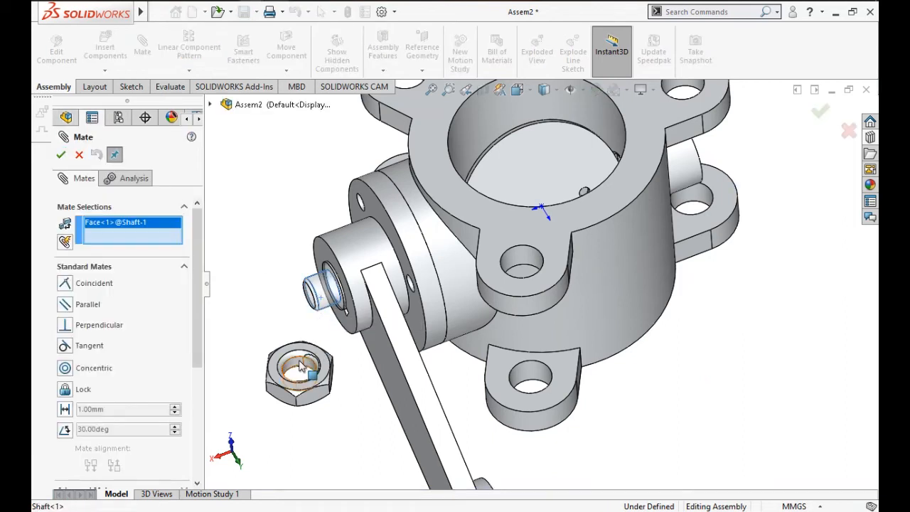
click(295, 368)
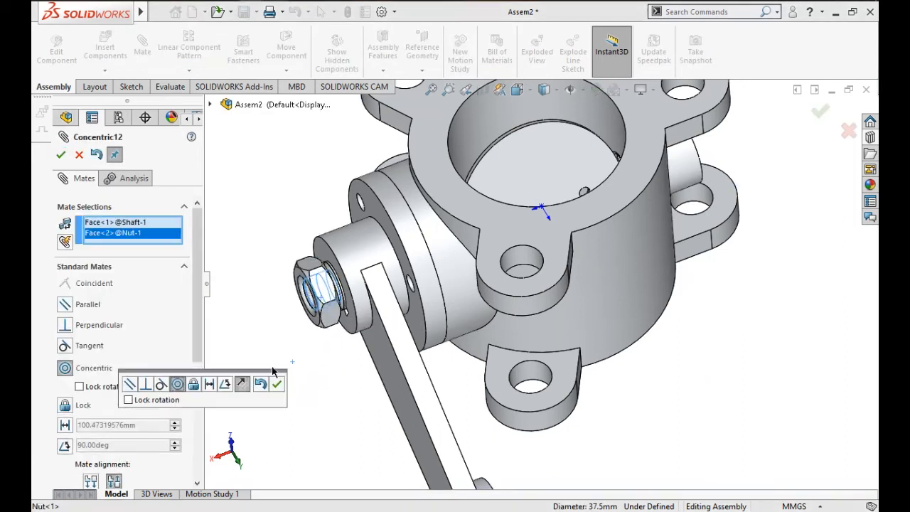
click(278, 384)
Step: Mate the nut's inner flat face coincident with the outer end face of the arm's hub
scroll(334, 312, down, 4)
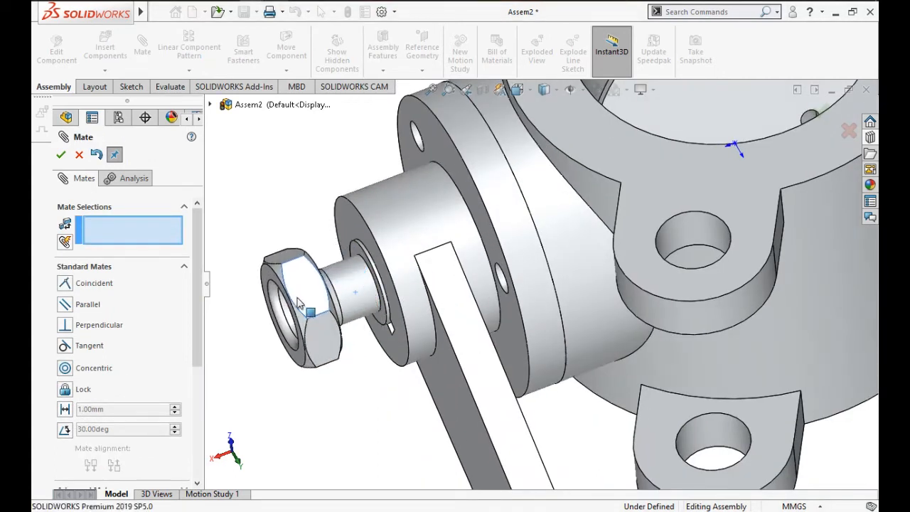
middle_drag(345, 355, 381, 343)
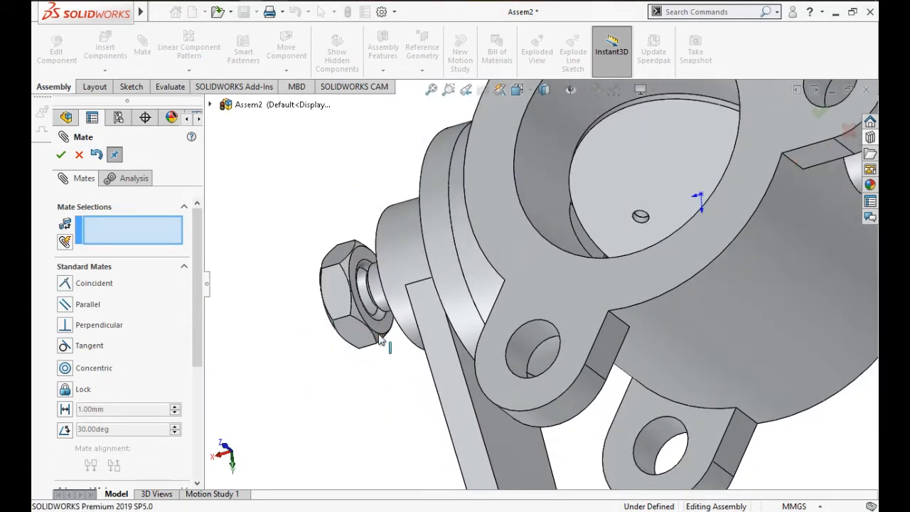
click(385, 333)
middle_drag(362, 392, 416, 365)
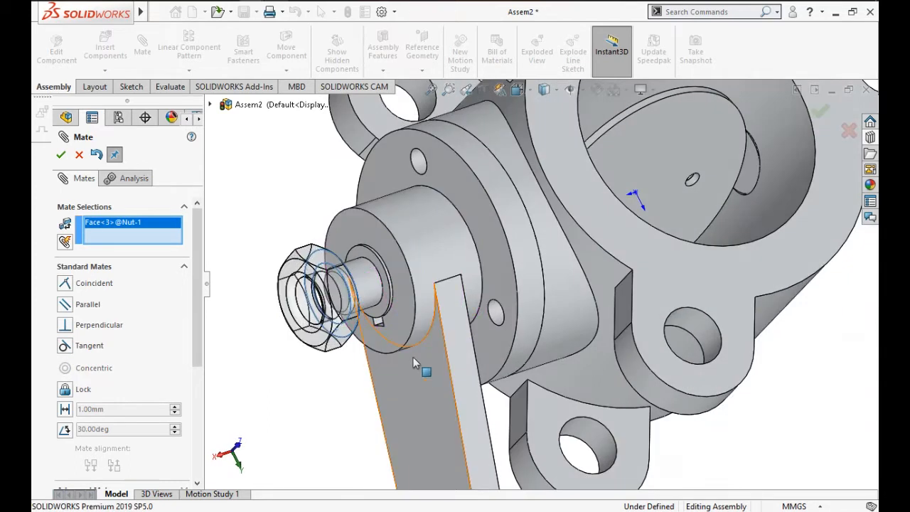
click(403, 322)
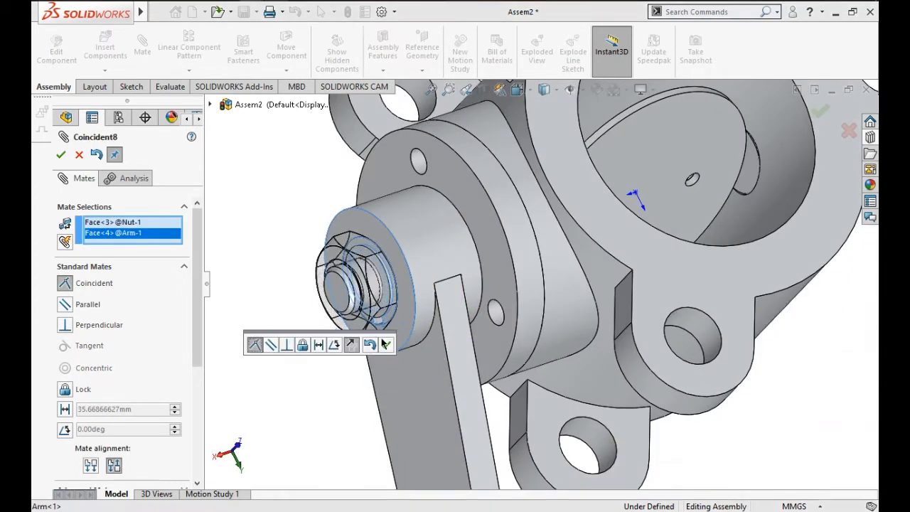
click(386, 345)
Step: Add a lock mate between a side face of the nut and the cylindrical face of the arm's hub
scroll(386, 362, up, 3)
scroll(471, 283, down, 4)
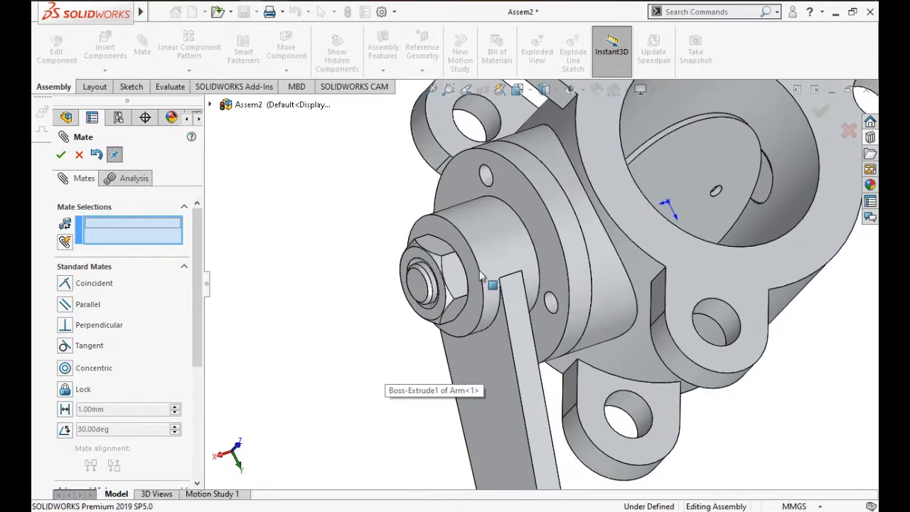
click(433, 287)
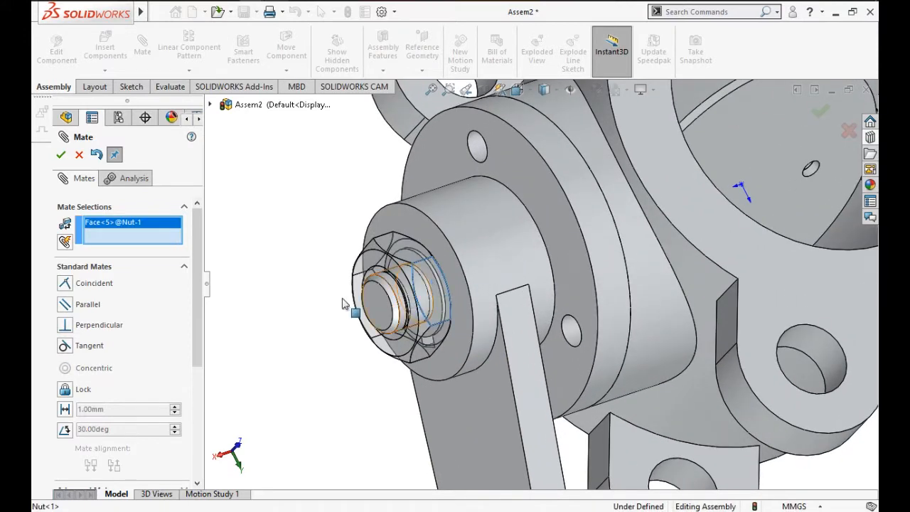
click(481, 263)
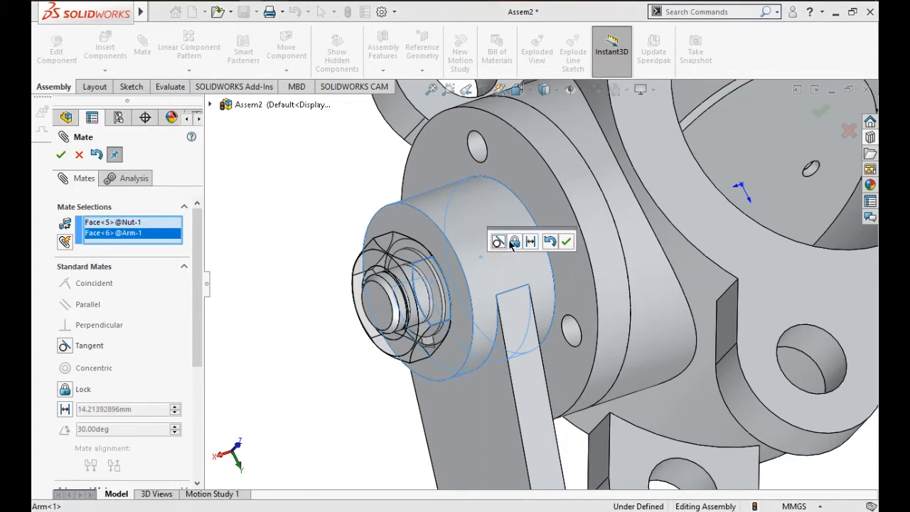
click(513, 242)
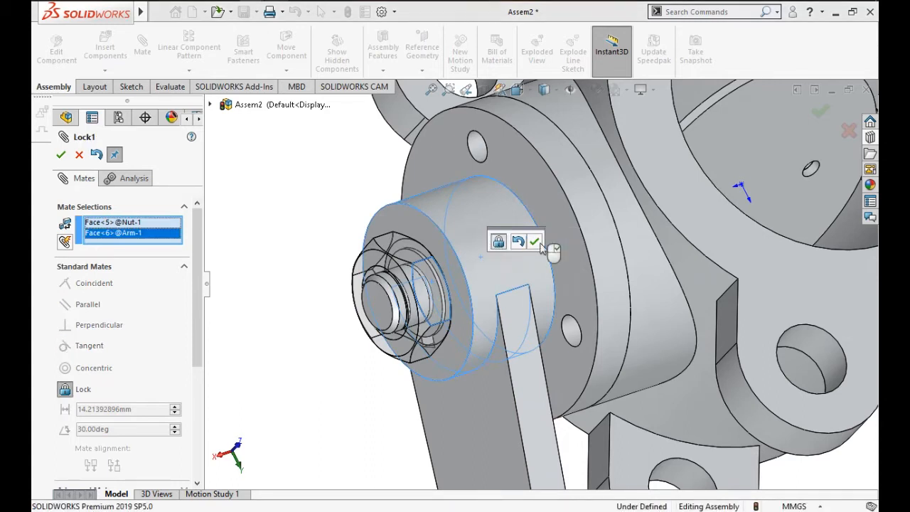
click(534, 242)
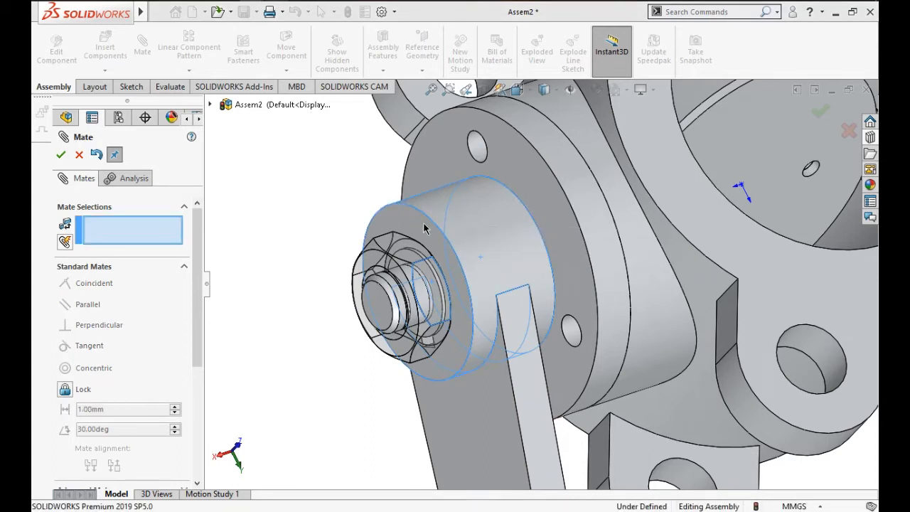
Step: Finish mating and swing the arm about the shaft axis to check how it moves with the nut
drag(444, 324, 366, 274)
click(78, 155)
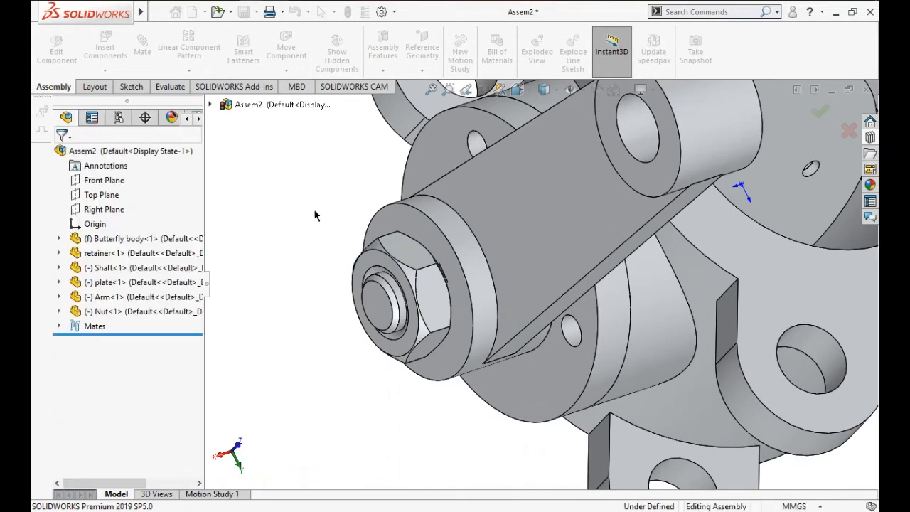
drag(556, 219, 532, 442)
Step: Delete the lock mate between the arm and the nut
click(59, 325)
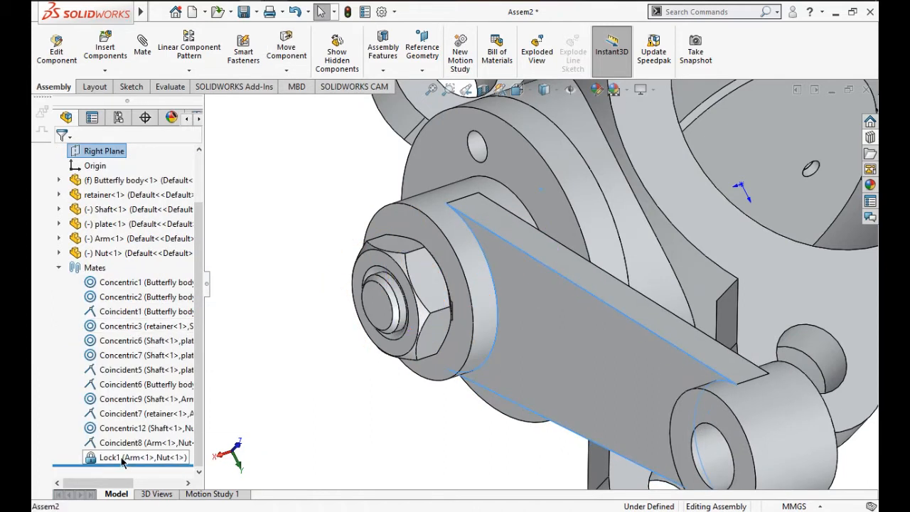
click(122, 461)
right_click(120, 458)
click(144, 308)
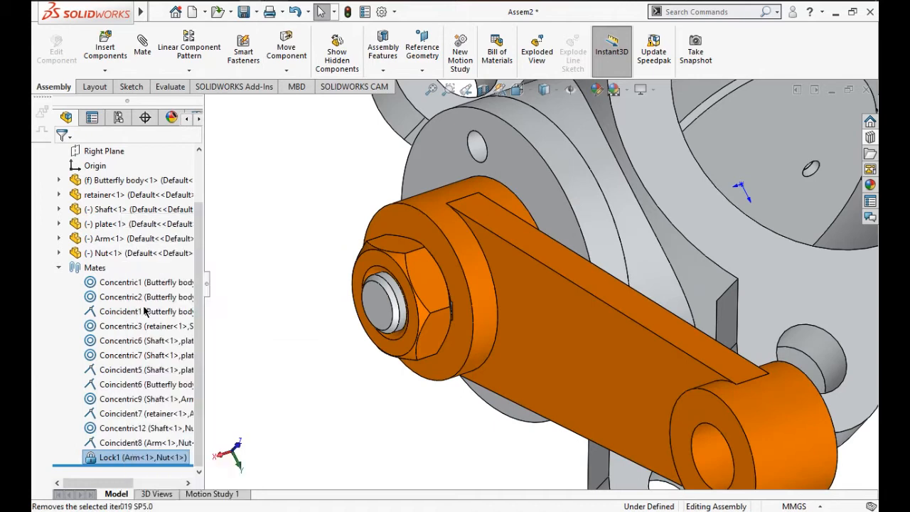
Step: Add a lock mate between a side face of the nut and the butterfly body's flange face, and finish mating
click(490, 213)
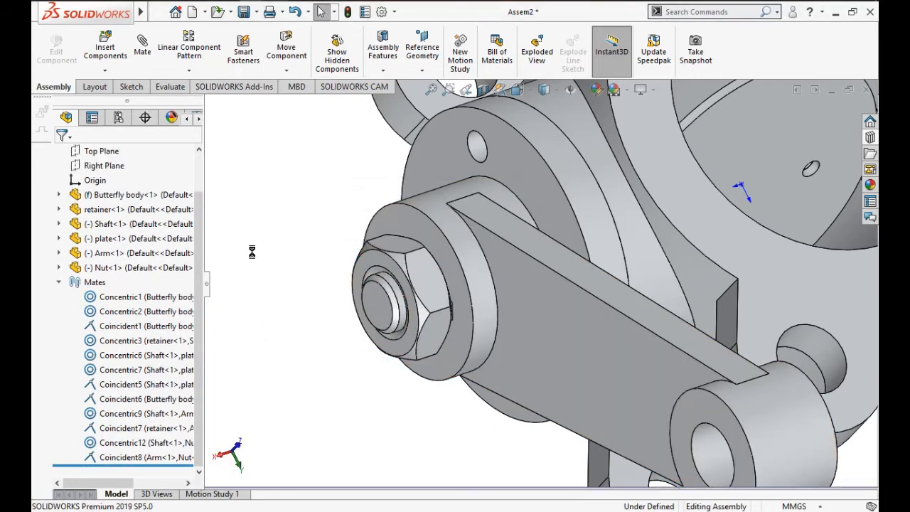
click(428, 295)
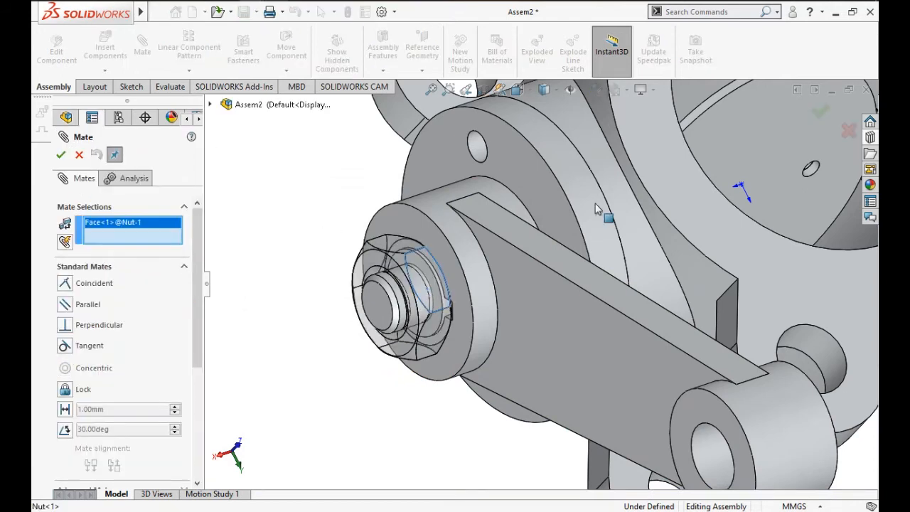
click(670, 176)
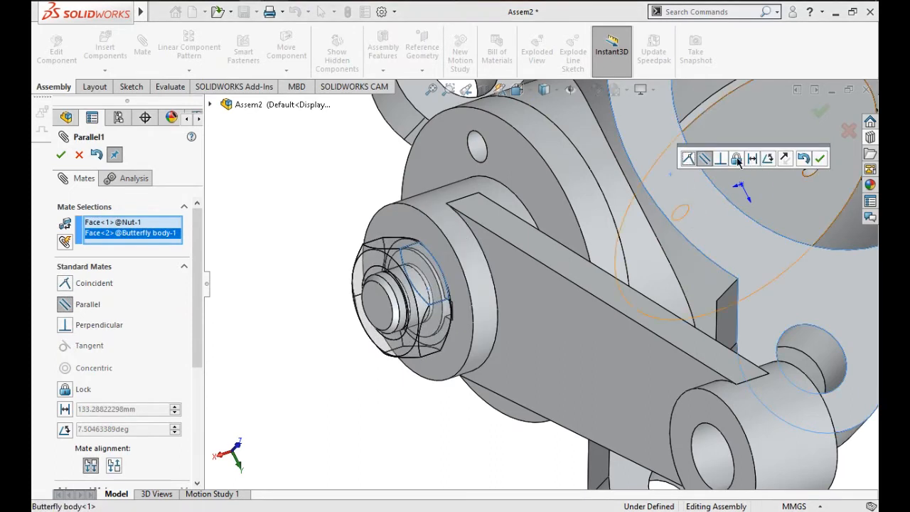
click(736, 158)
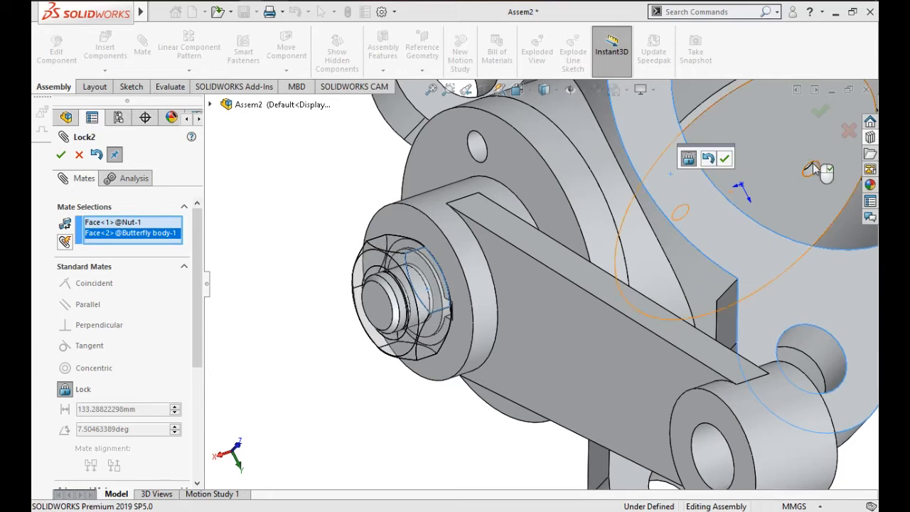
click(724, 159)
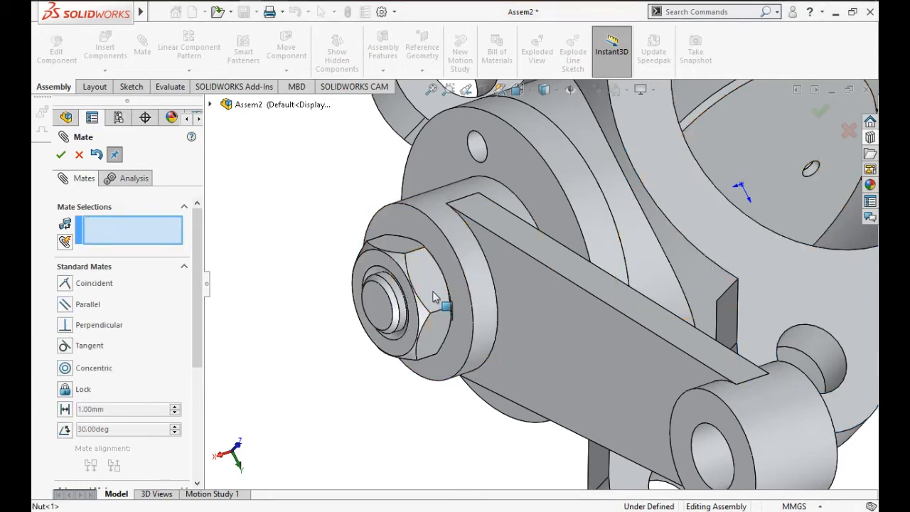
click(80, 155)
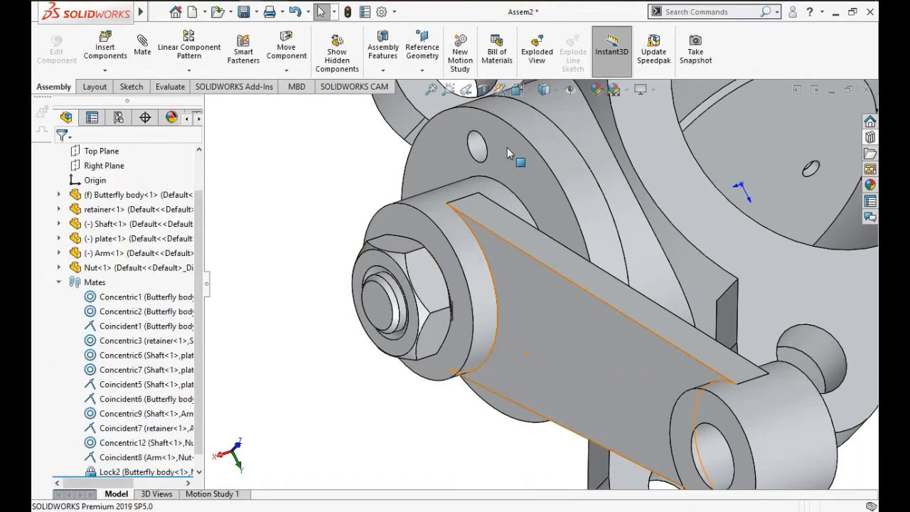
Step: Swing the arm downward about the shaft and check the plate's position inside the body's bore
drag(507, 148, 674, 268)
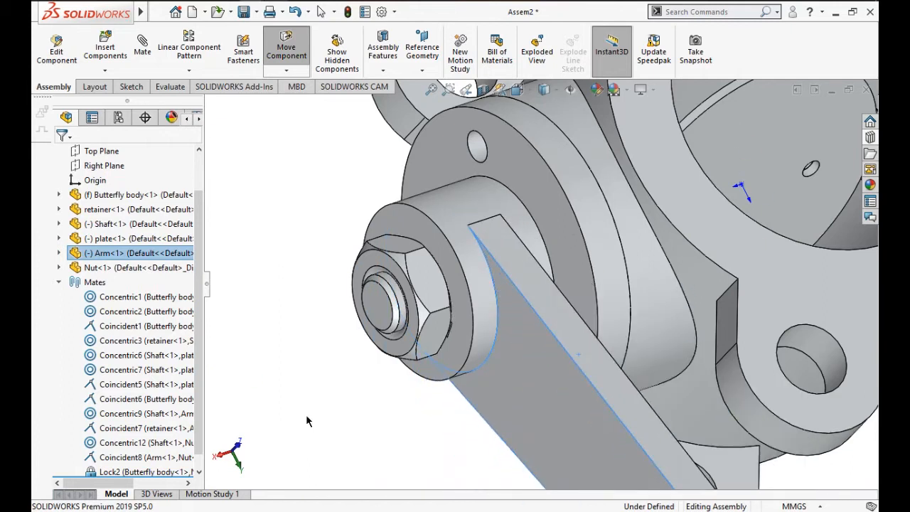
click(368, 381)
scroll(510, 324, up, 6)
scroll(656, 244, down, 3)
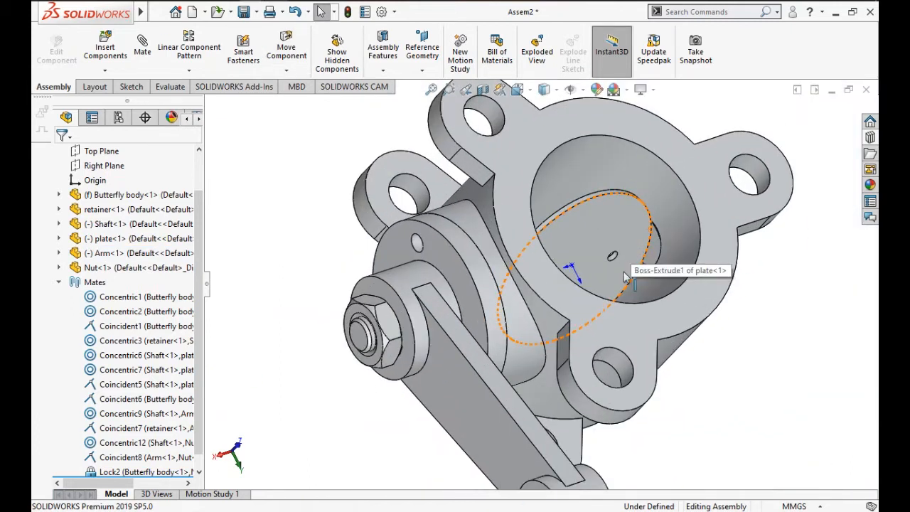
scroll(623, 276, up, 3)
middle_drag(622, 286, 610, 302)
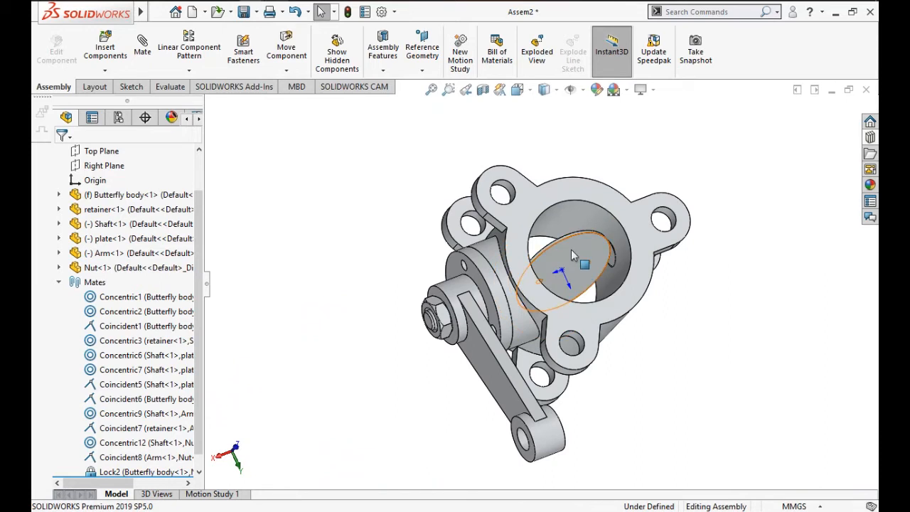
Step: Turn the plate to close off the body's bore, and add a lock mate between the plate and the arm's hub
drag(571, 250, 538, 196)
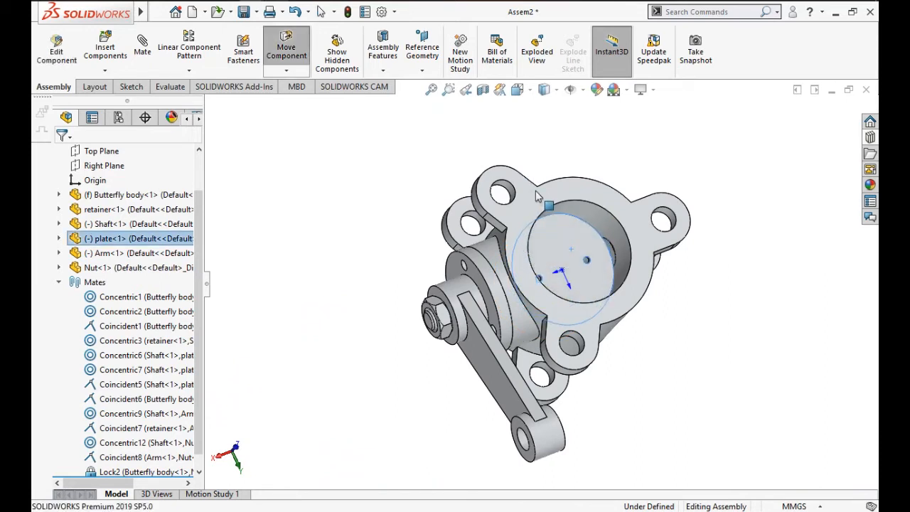
key(Escape)
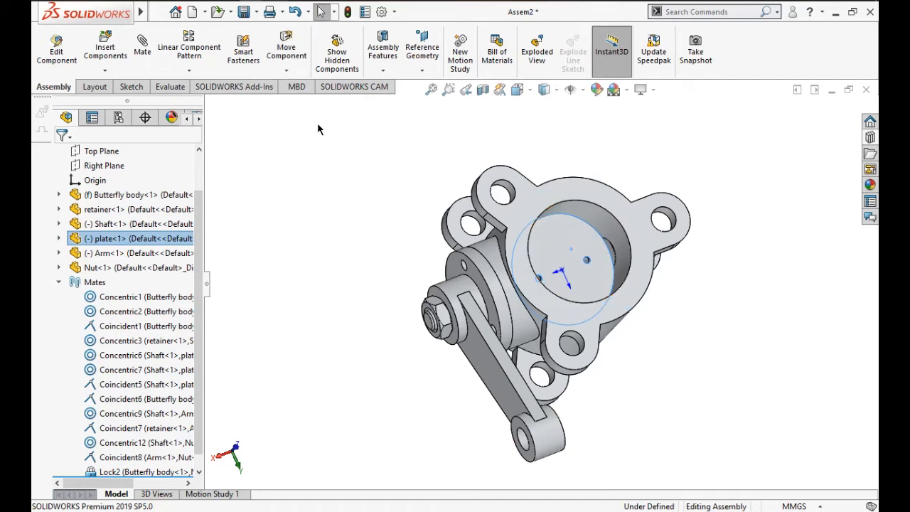
click(145, 53)
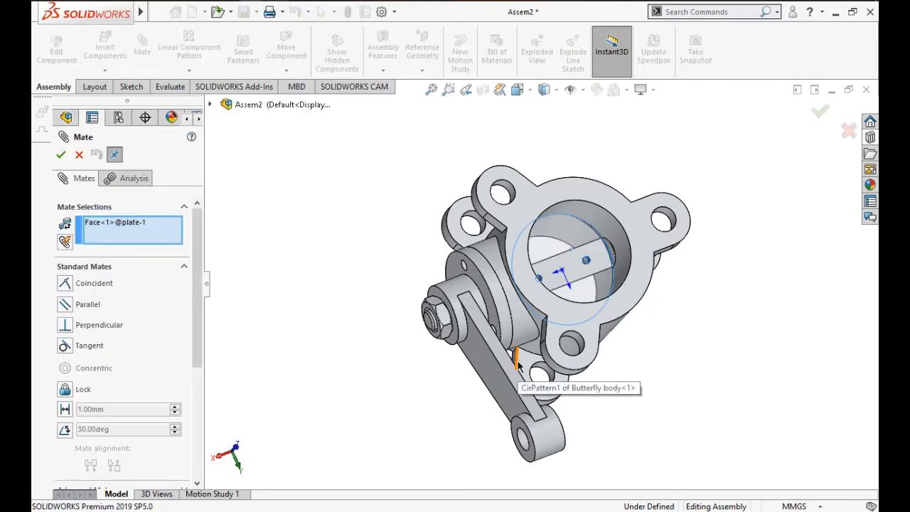
click(125, 223)
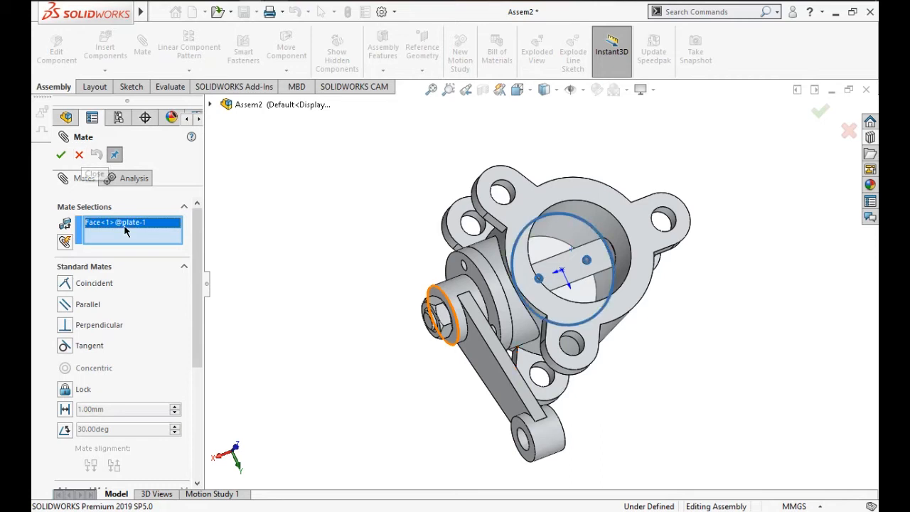
click(457, 291)
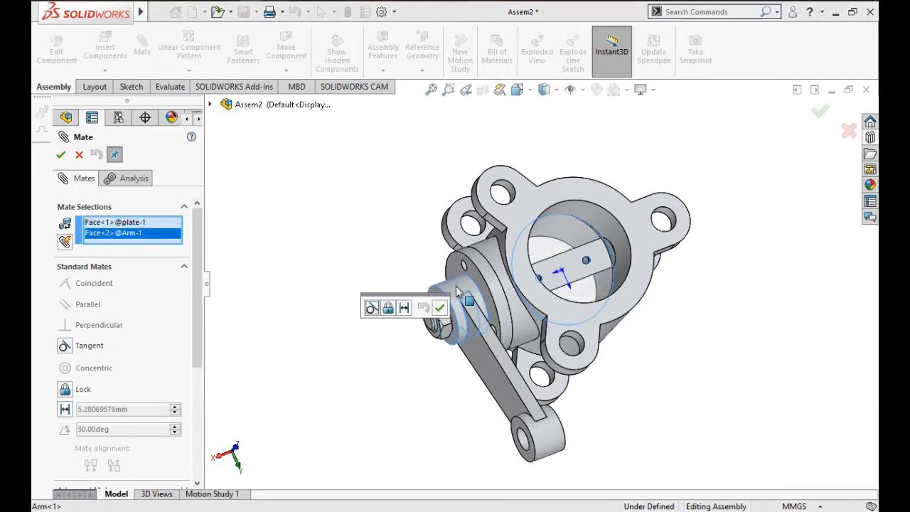
click(388, 310)
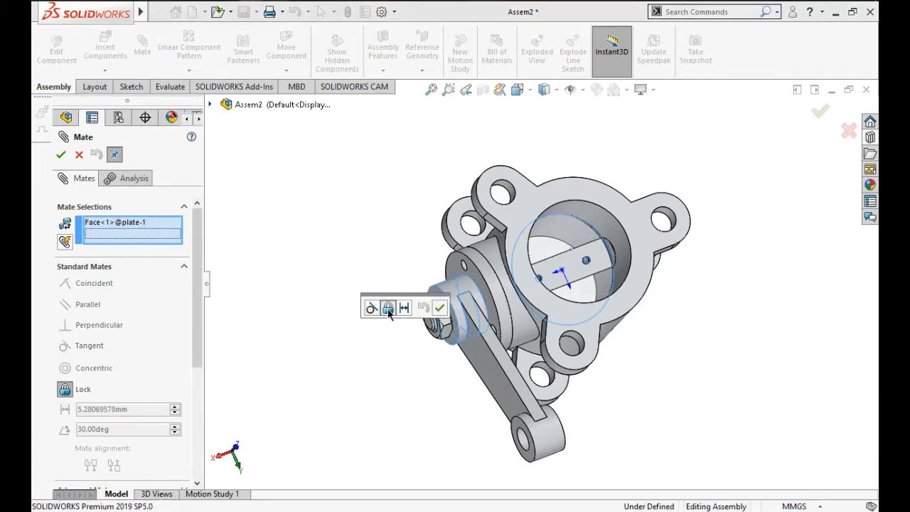
click(408, 309)
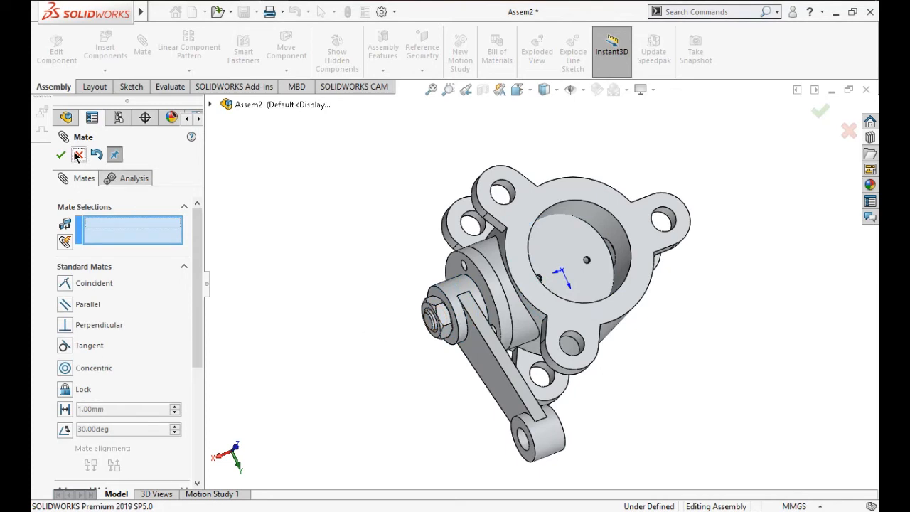
key(Escape)
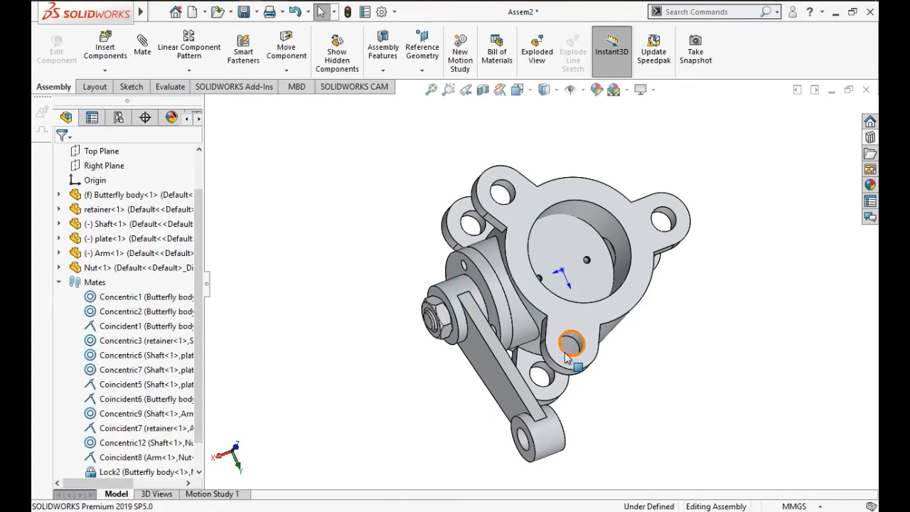
Step: Swing the arm about the shaft axis and check that the plate turns with it inside the bore
middle_drag(559, 342, 536, 434)
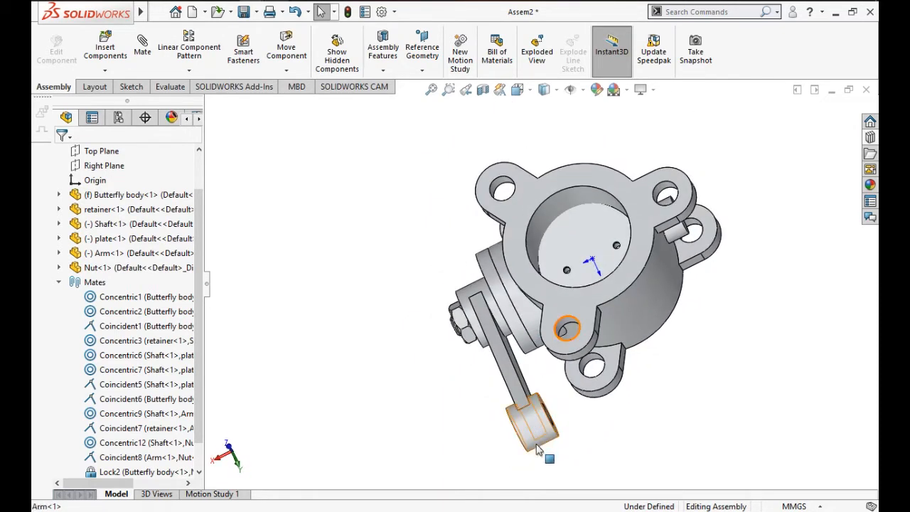
drag(536, 448, 439, 406)
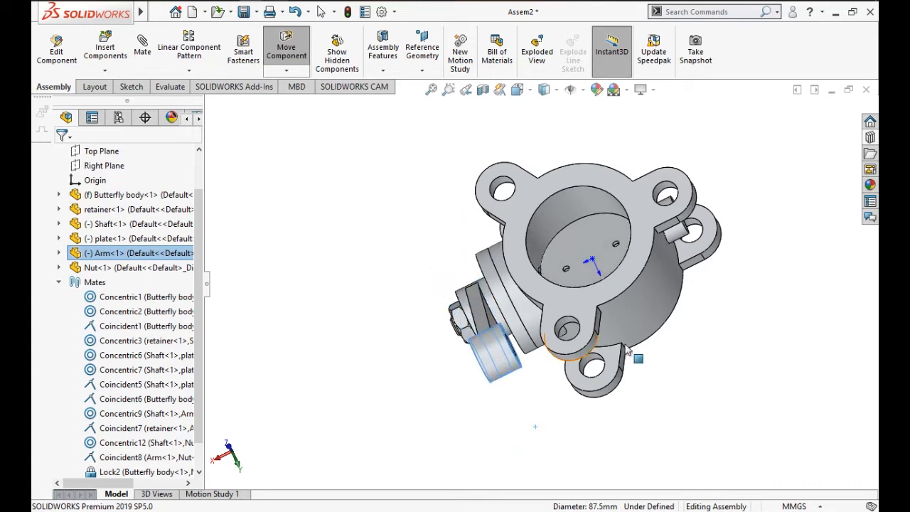
scroll(627, 350, up, 1)
middle_drag(605, 249, 622, 260)
scroll(625, 259, down, 2)
click(671, 371)
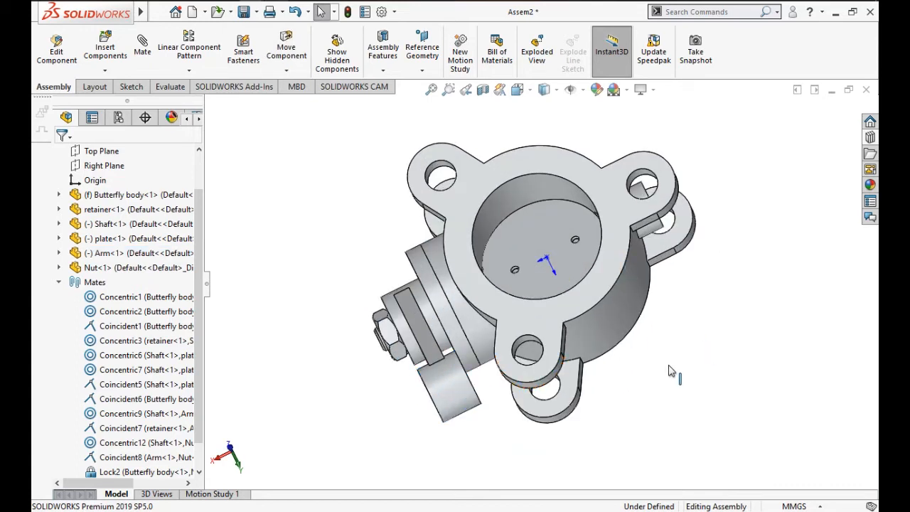
middle_drag(661, 329, 668, 356)
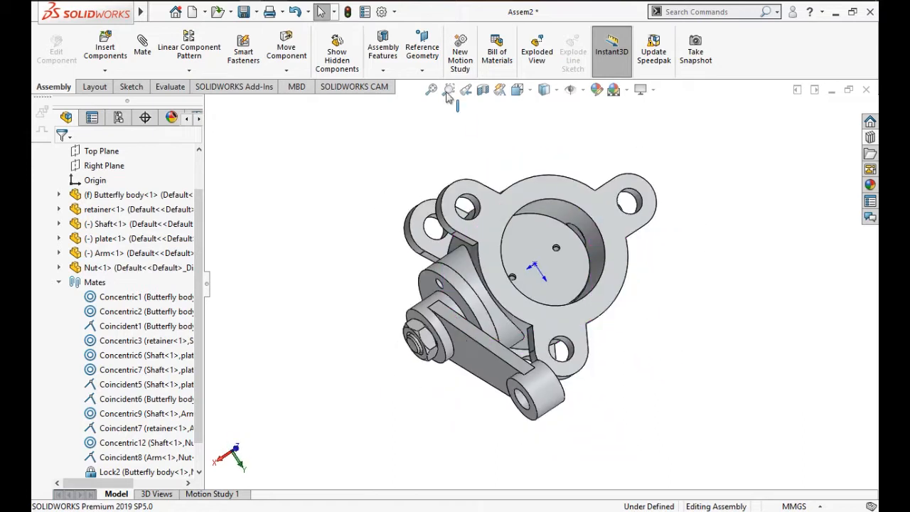
Step: Insert the Screw part into the assembly, in the empty space beside the butterfly body
click(232, 12)
click(235, 42)
drag(284, 188, 654, 320)
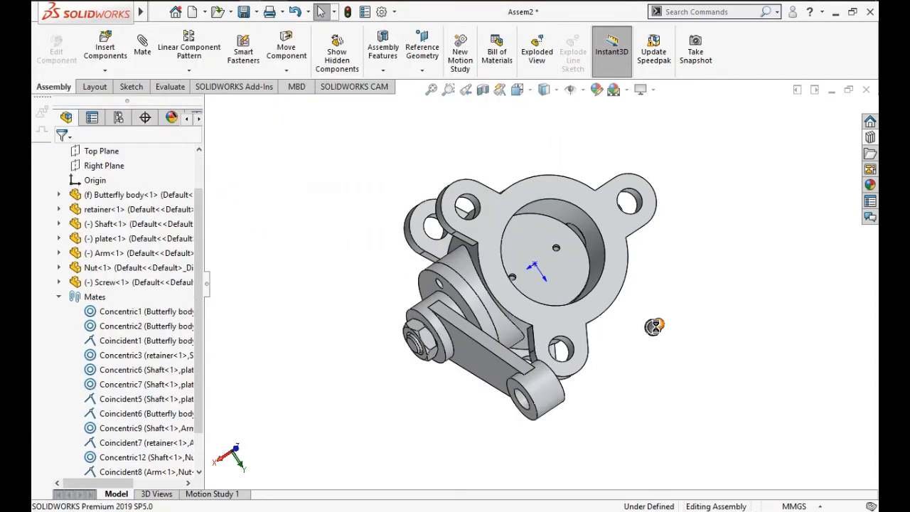
scroll(654, 326, down, 5)
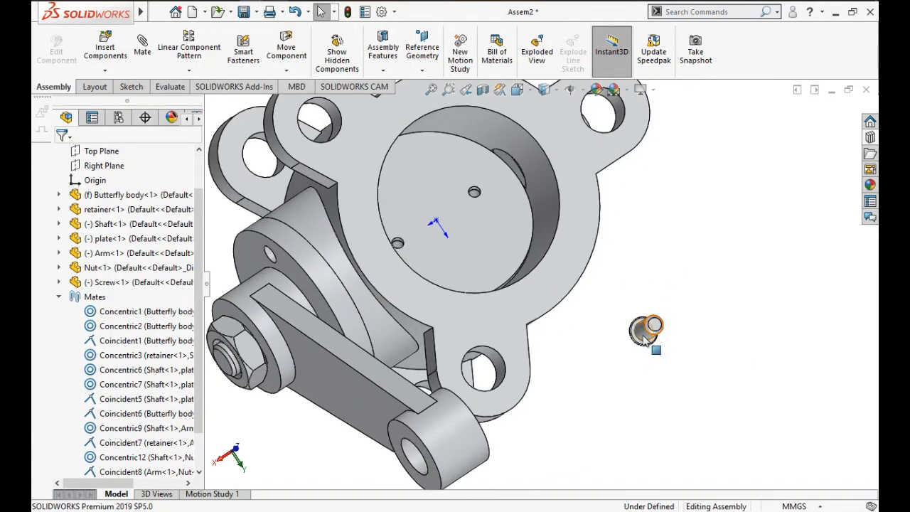
Step: Make two more copies of the screw and place them beside the first one
right_click(643, 334)
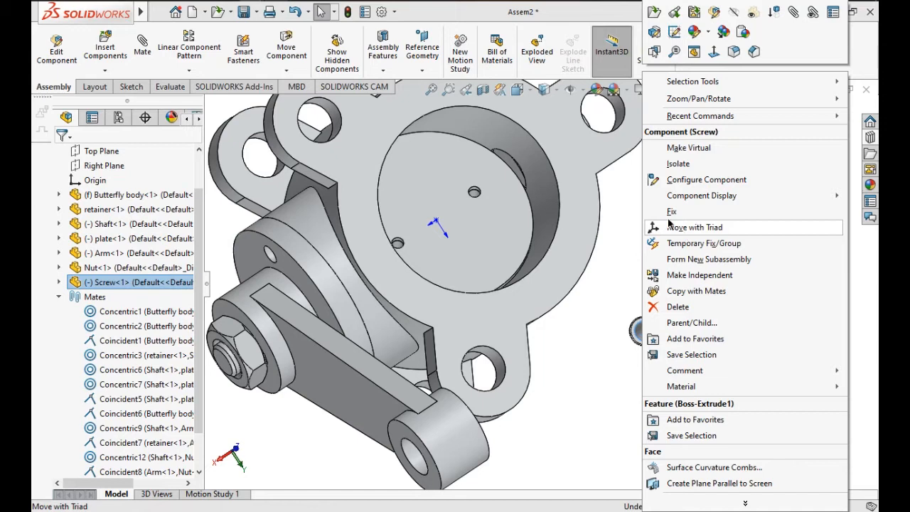
click(618, 277)
scroll(640, 352, down, 5)
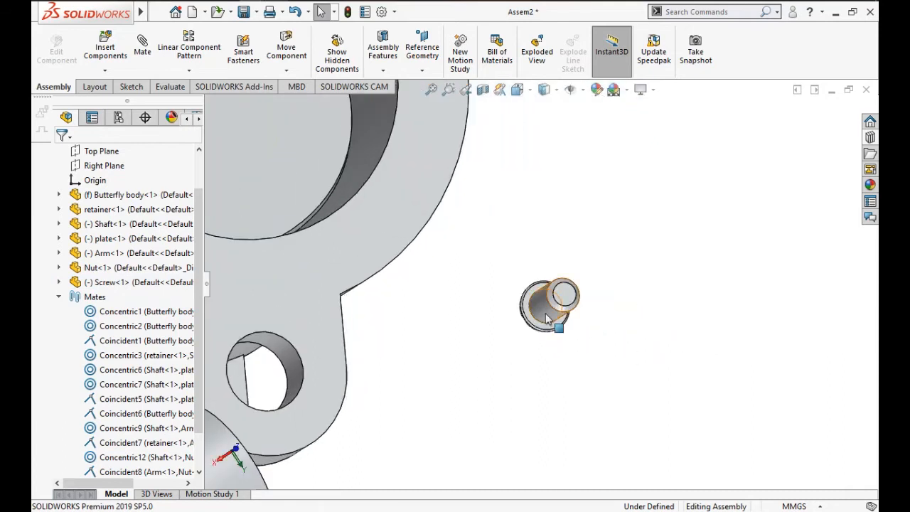
ctrl+drag(566, 321, 677, 344)
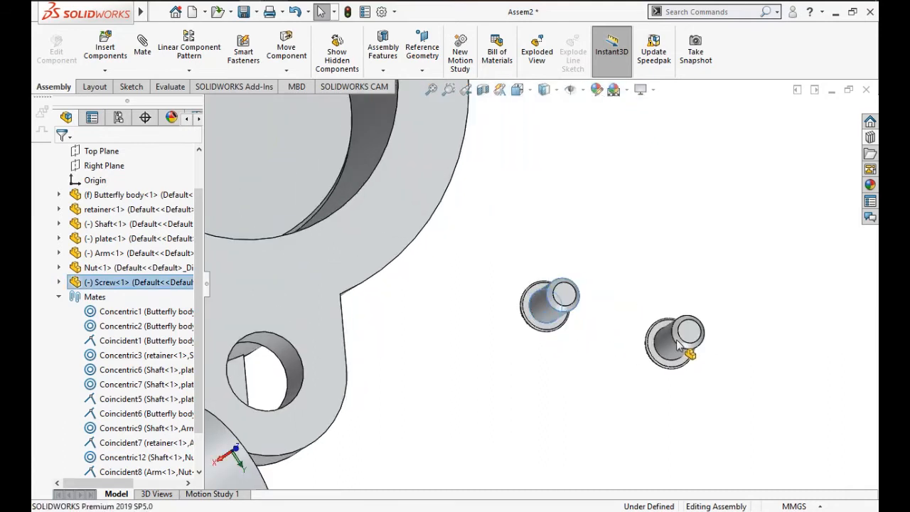
ctrl+drag(676, 344, 643, 241)
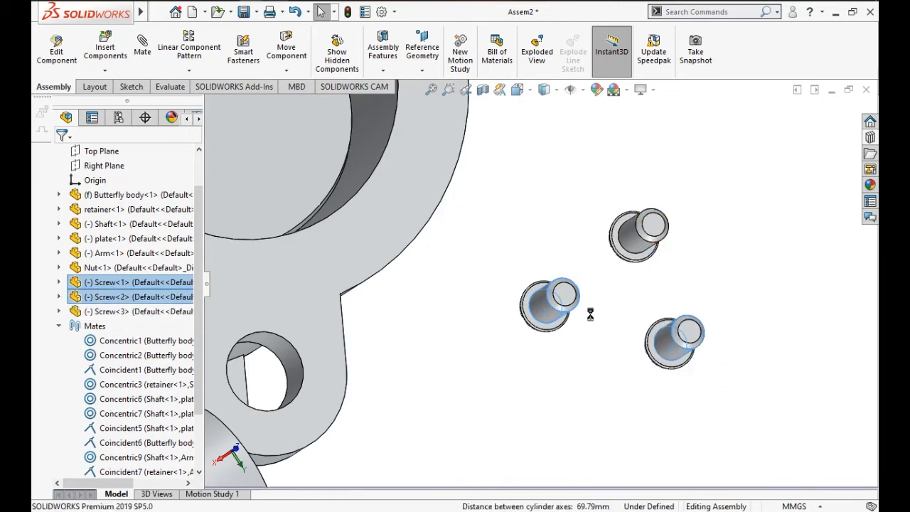
click(575, 354)
scroll(543, 298, up, 3)
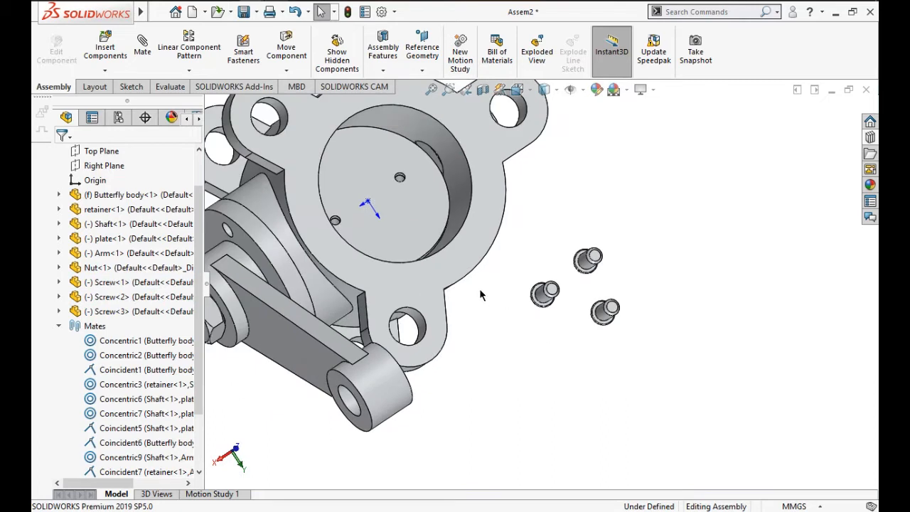
Step: Move a screw near the nut and mate its shank concentric with the retainer's upper hole, flipping the alignment so the head faces outward
click(142, 45)
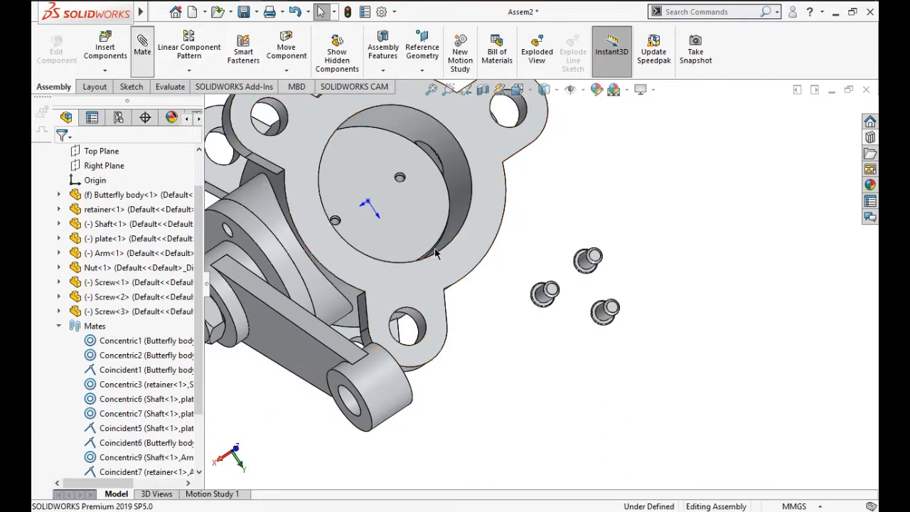
scroll(544, 292, up, 3)
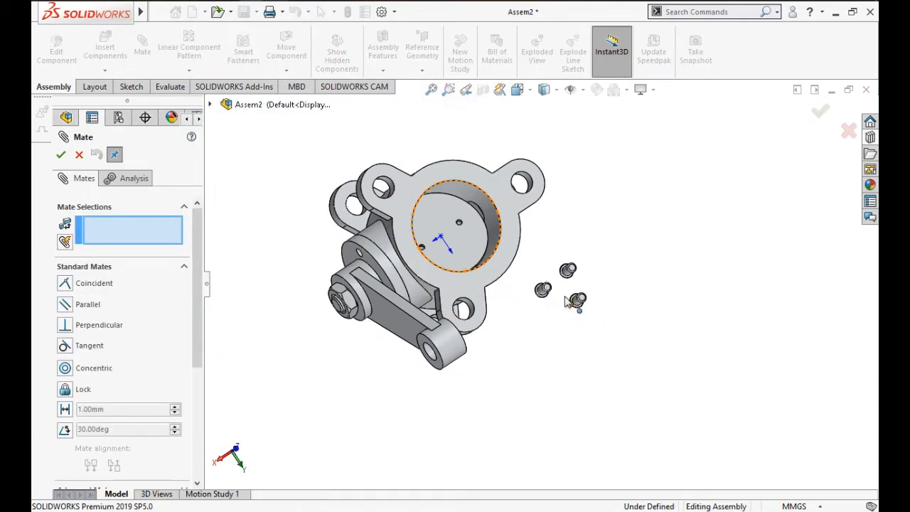
scroll(543, 292, down, 5)
scroll(310, 263, up, 2)
scroll(355, 255, down, 3)
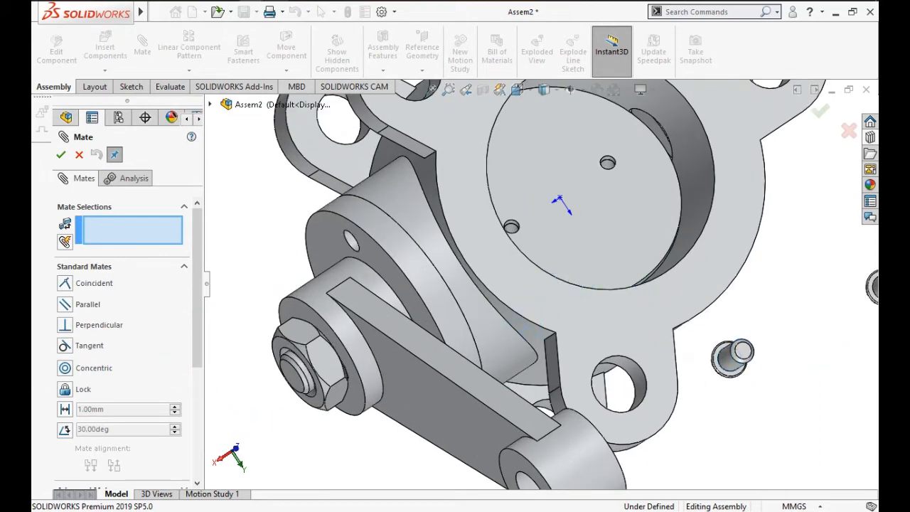
drag(729, 359, 244, 399)
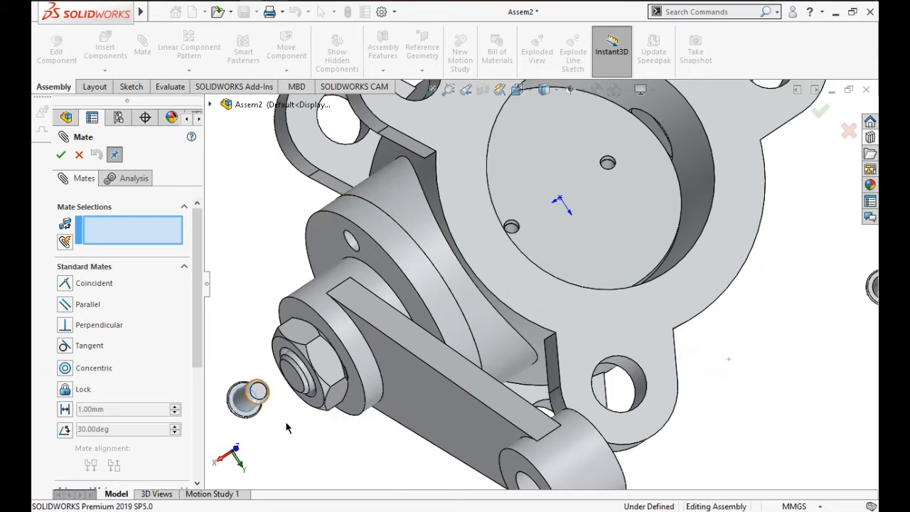
click(250, 399)
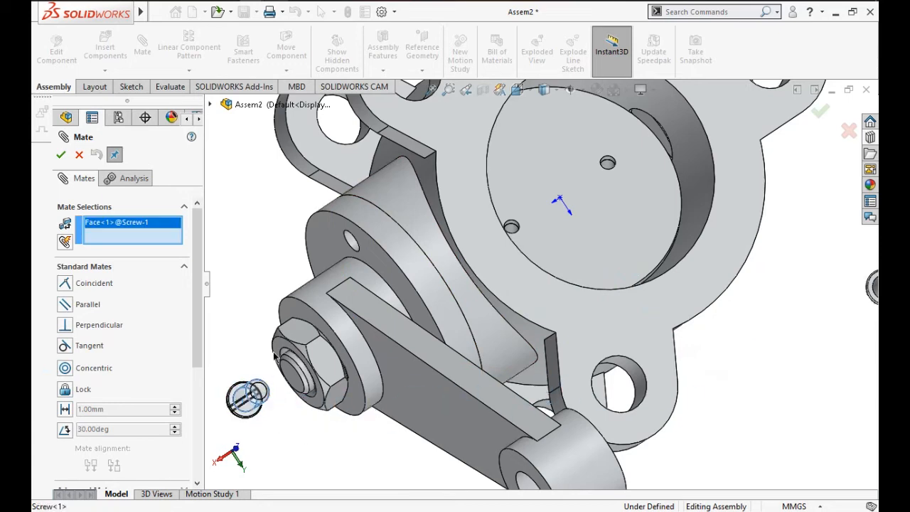
click(353, 243)
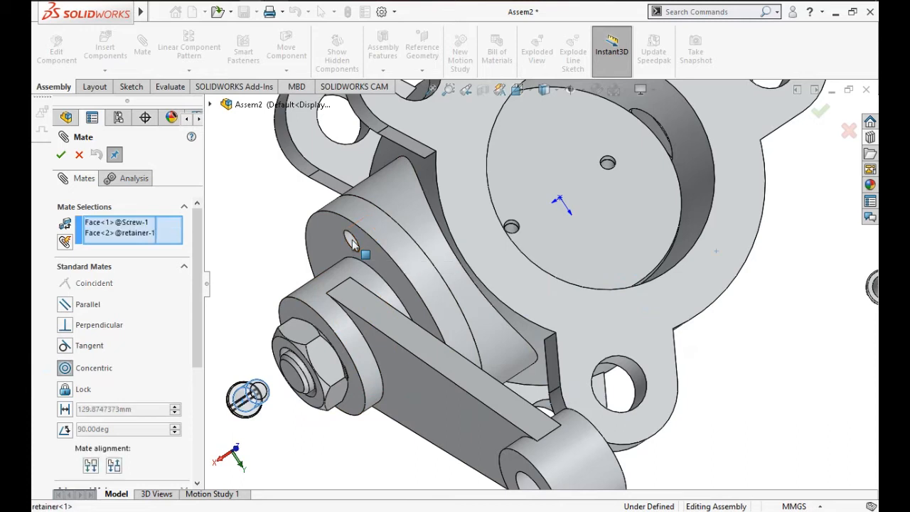
click(303, 210)
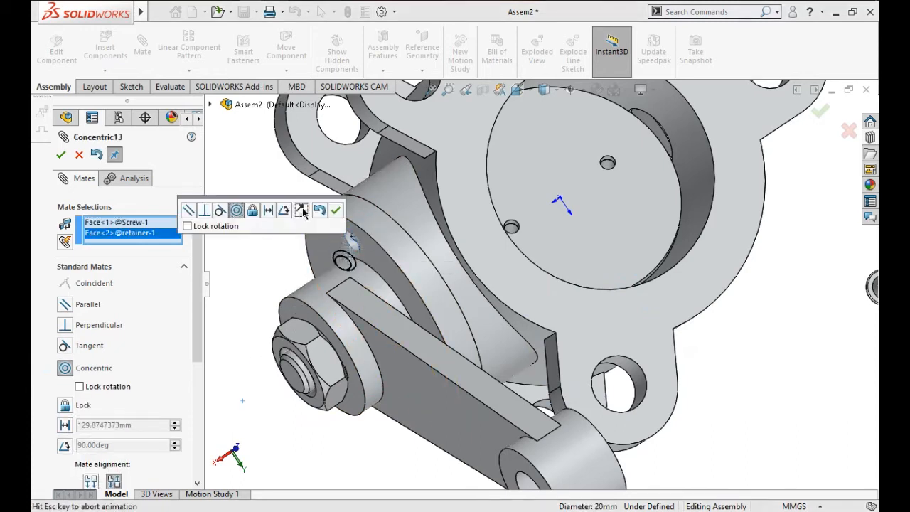
click(334, 209)
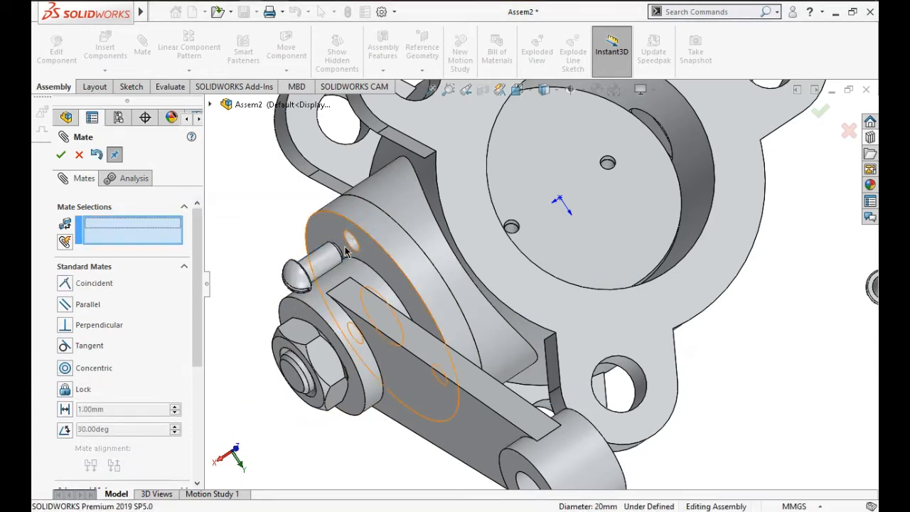
Step: Add a coincident mate between the circular edge under the screw's head and the retainer's outer face
scroll(313, 273, down, 5)
scroll(308, 276, down, 5)
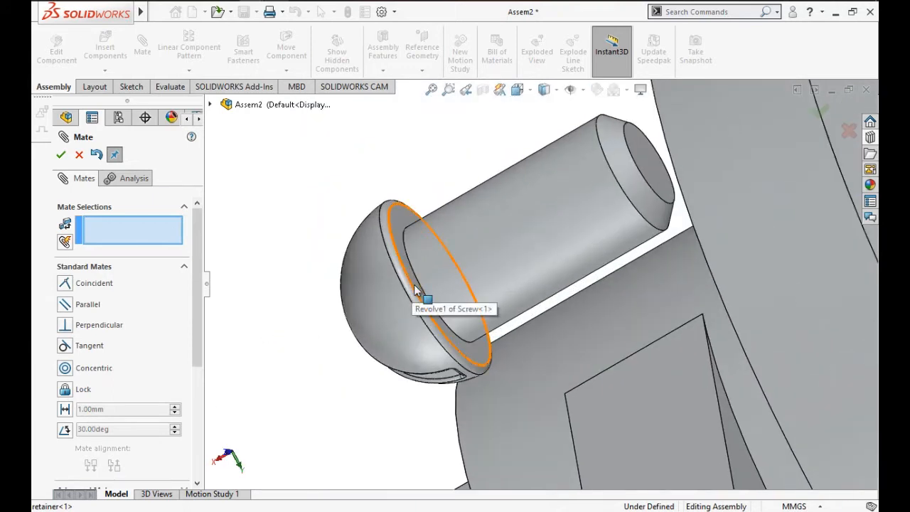
click(416, 290)
middle_drag(416, 290, 481, 226)
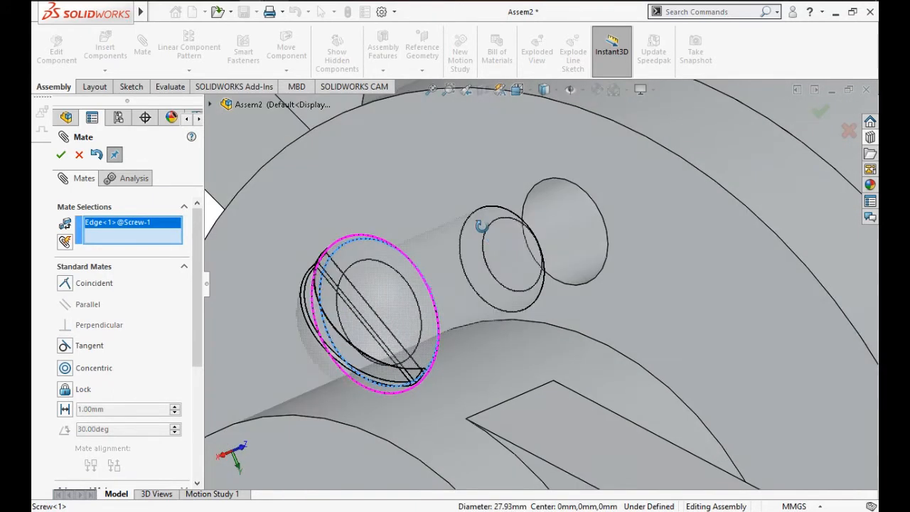
click(474, 165)
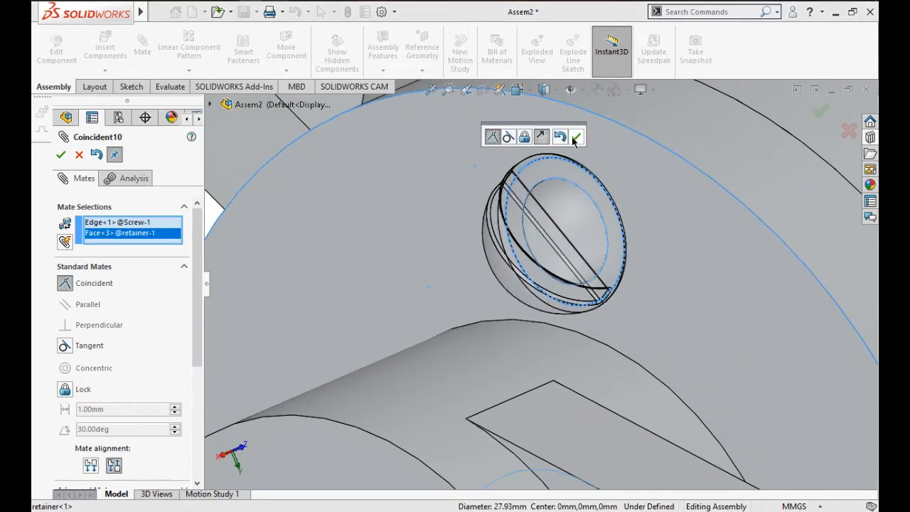
click(575, 138)
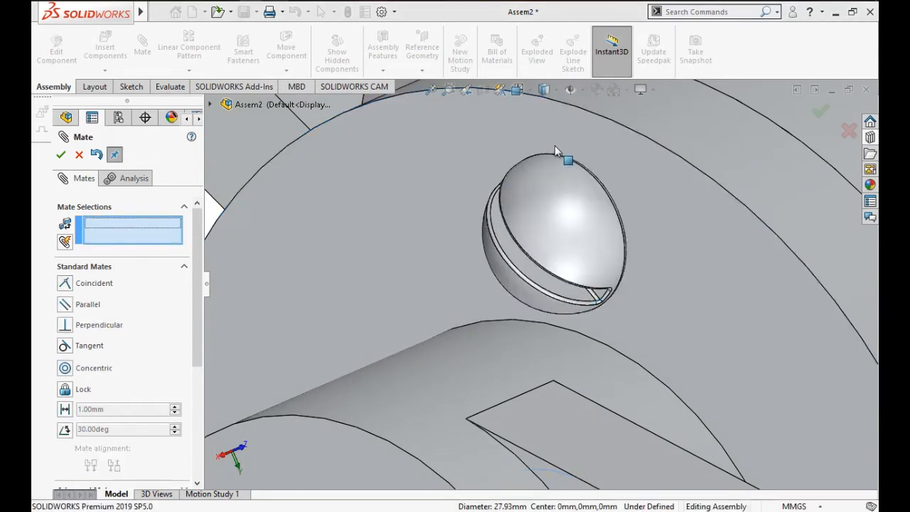
Step: Add a lock mate between the seated screw's head and the retainer's outer face
click(551, 250)
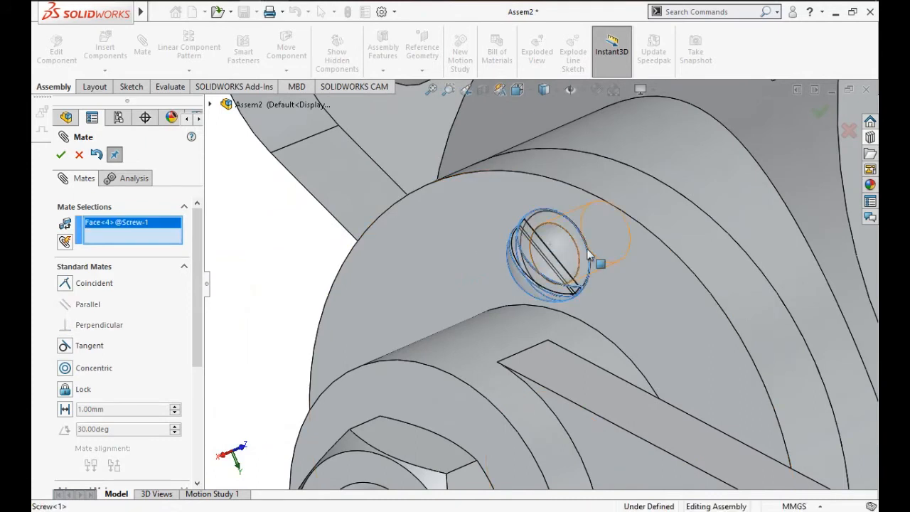
click(614, 250)
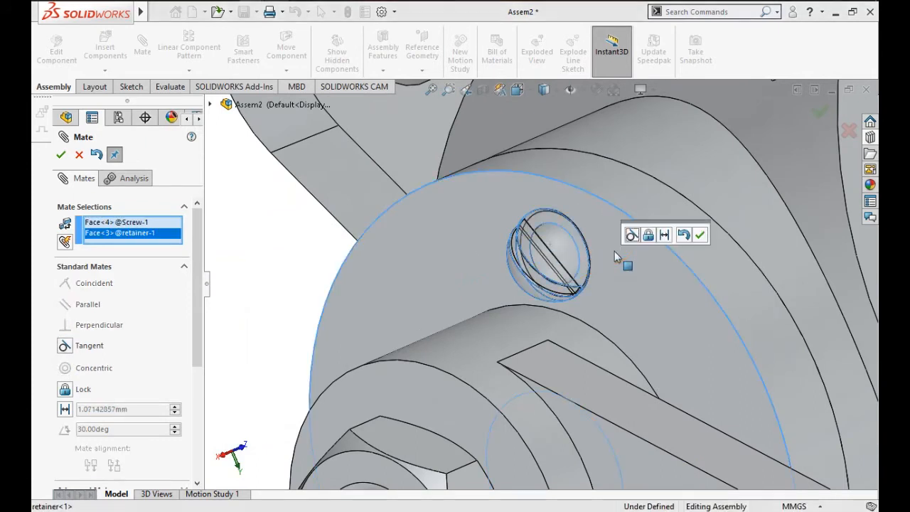
click(647, 236)
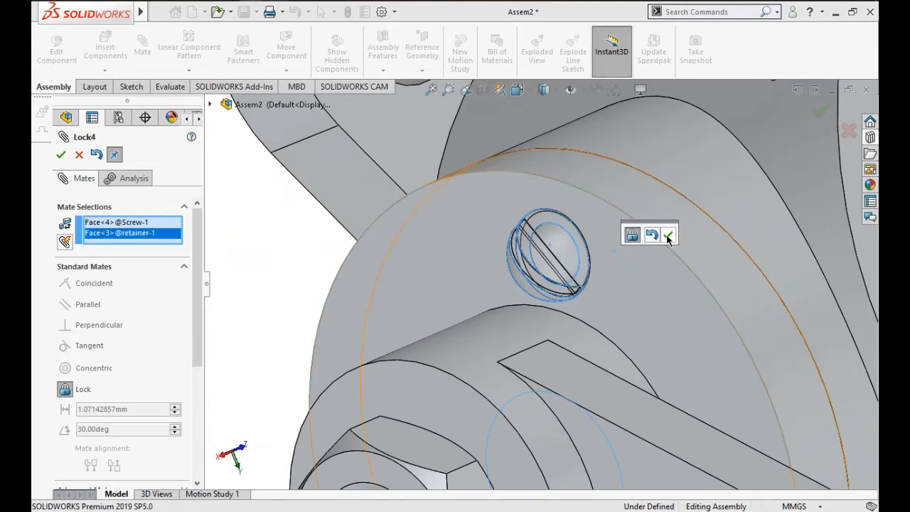
click(668, 237)
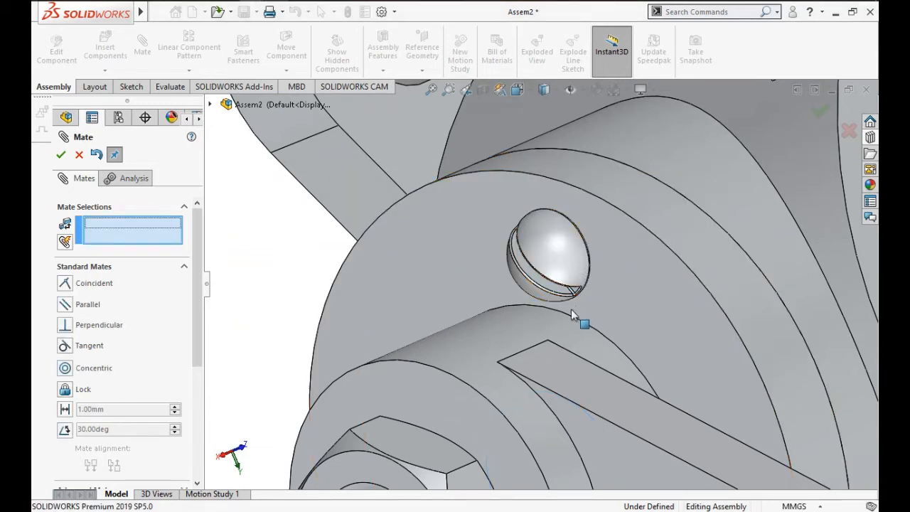
Step: Swing the arm off the retainer hole it covers and mate a second screw's shank concentric with that hole, flipping the alignment so the head faces outward
scroll(290, 241, up, 6)
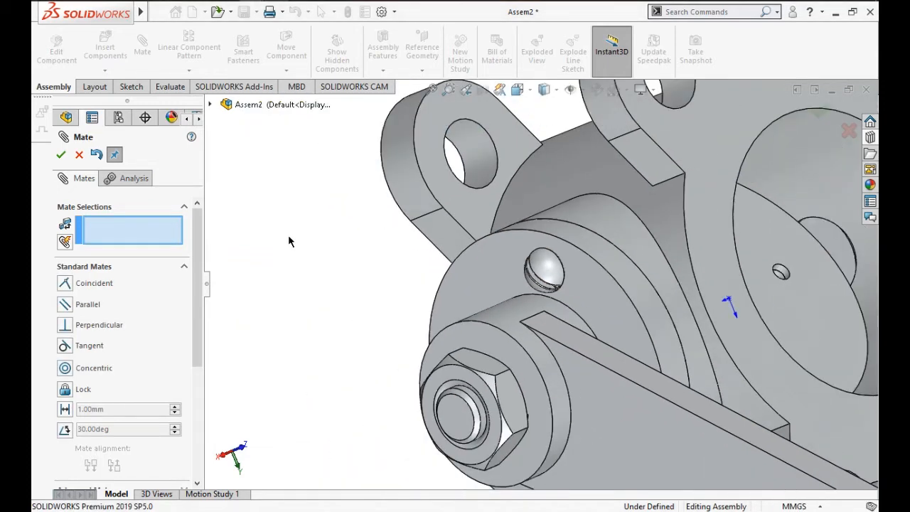
scroll(289, 242, up, 2)
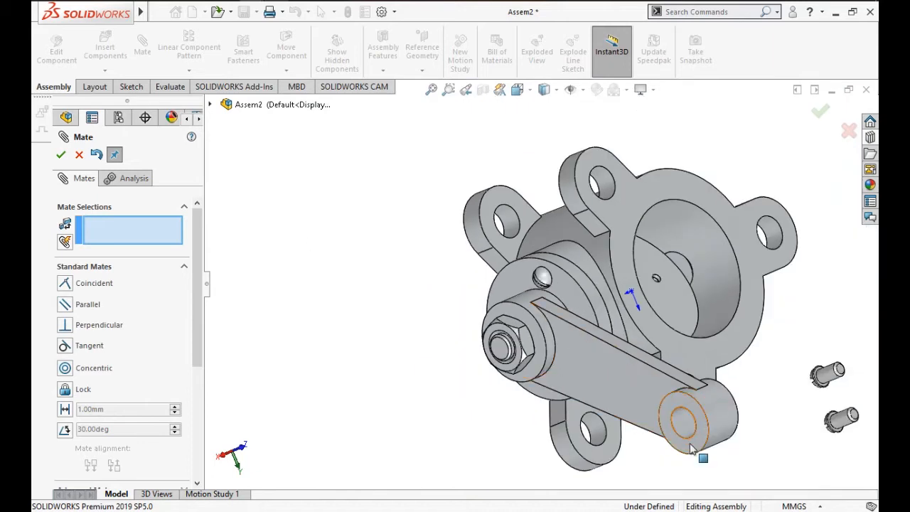
drag(690, 447, 579, 250)
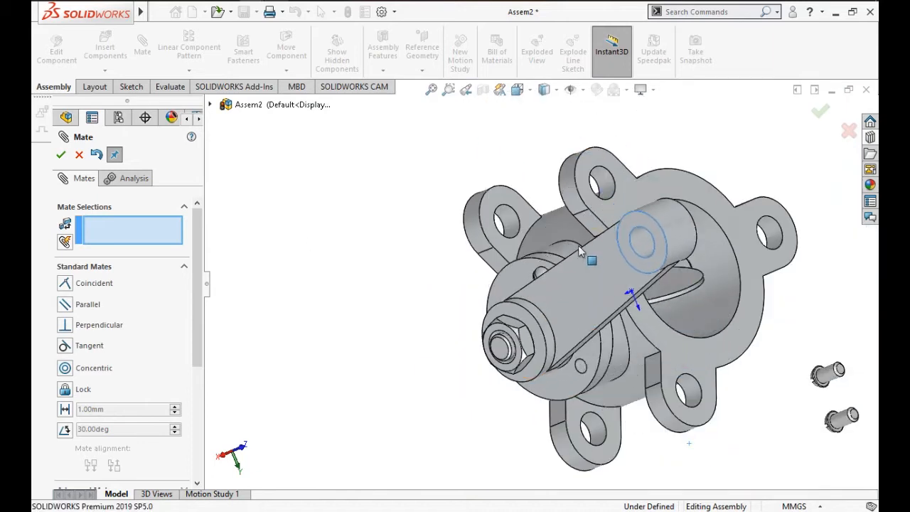
scroll(784, 377, down, 3)
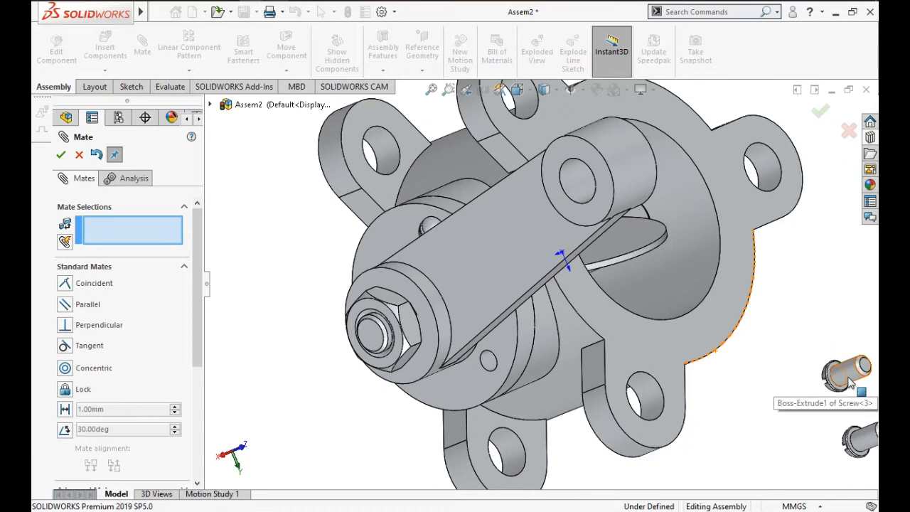
click(851, 382)
click(495, 366)
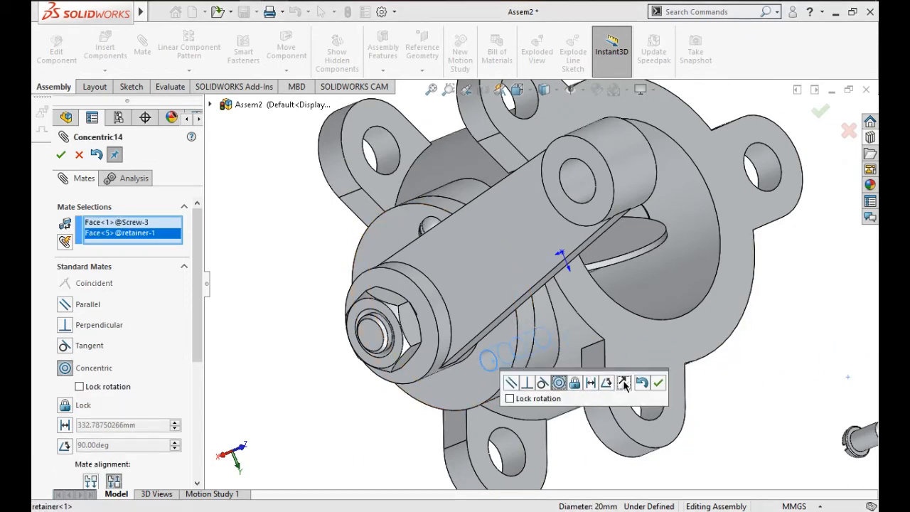
click(623, 383)
click(658, 384)
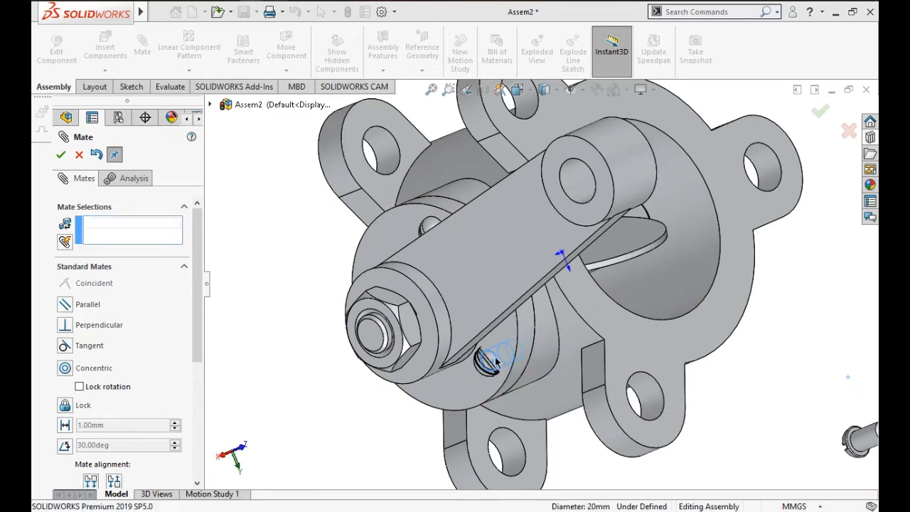
Step: Add a coincident mate between the retainer's outer face and the underside of the second screw's head
scroll(490, 363, down, 4)
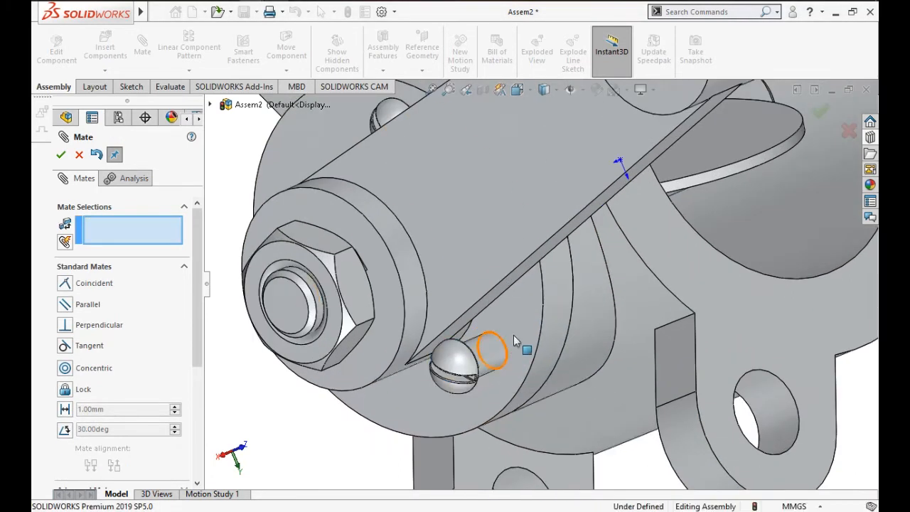
click(518, 372)
middle_drag(518, 373, 432, 389)
scroll(416, 401, down, 5)
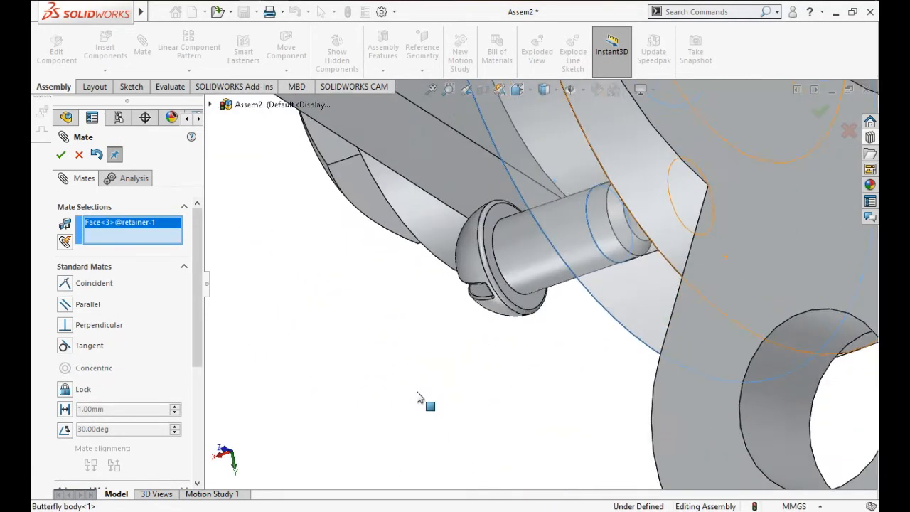
click(566, 284)
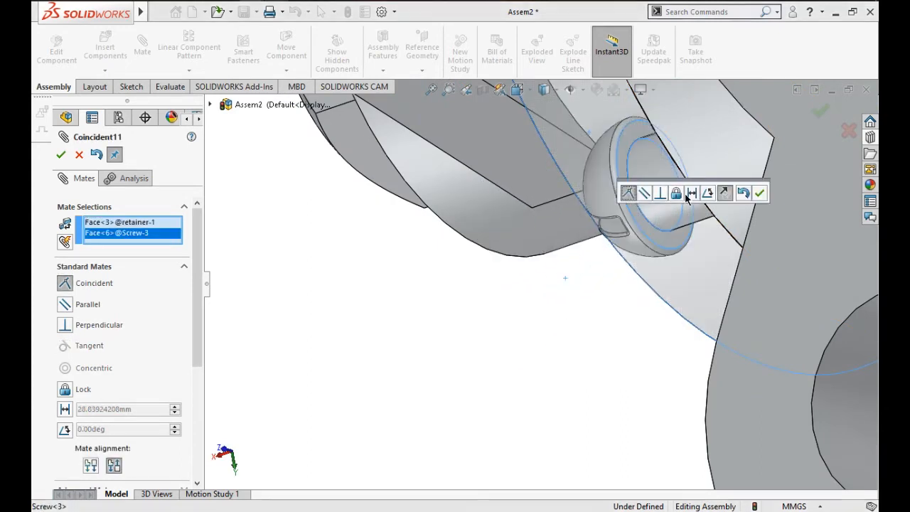
key(Return)
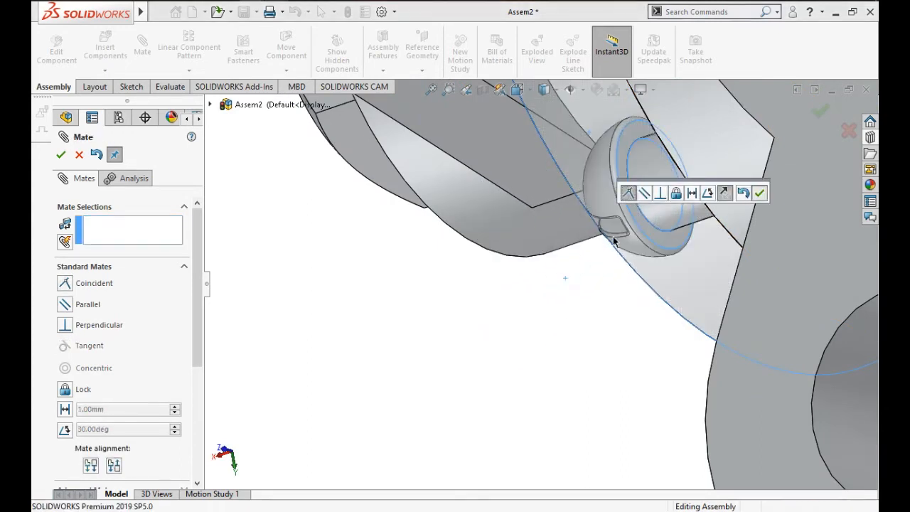
Step: Mate the third screw's shank concentric with the retainer's remaining empty hole, flipping the alignment so its head faces outward
scroll(616, 242, up, 5)
scroll(615, 242, up, 8)
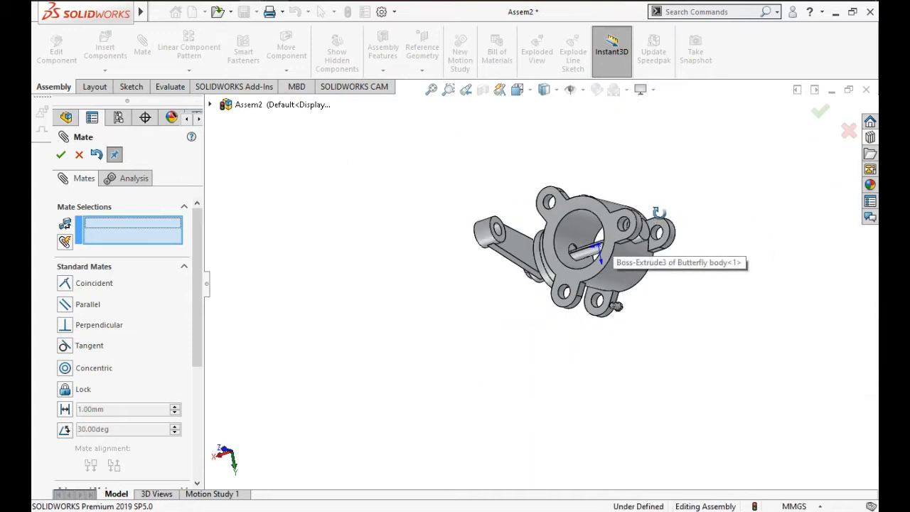
scroll(625, 227, down, 4)
scroll(577, 242, down, 2)
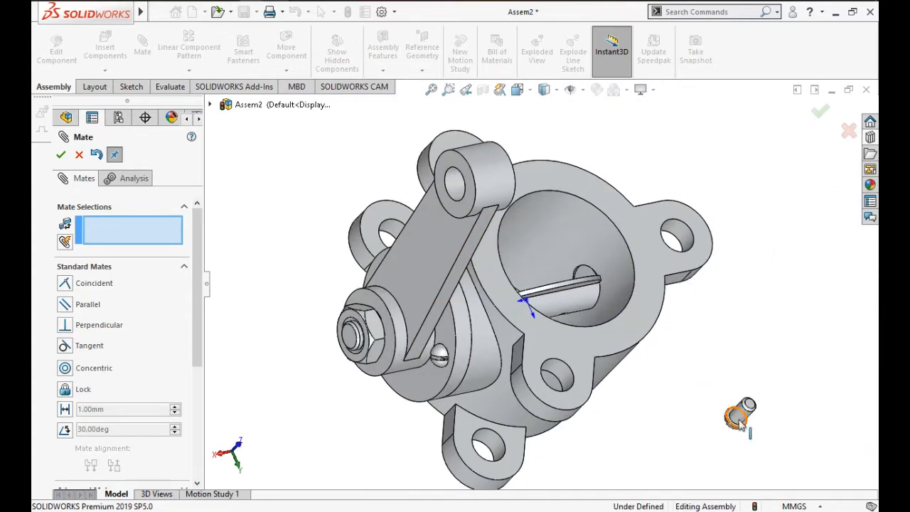
click(740, 421)
scroll(421, 372, down, 3)
middle_drag(419, 378, 458, 336)
scroll(360, 365, down, 8)
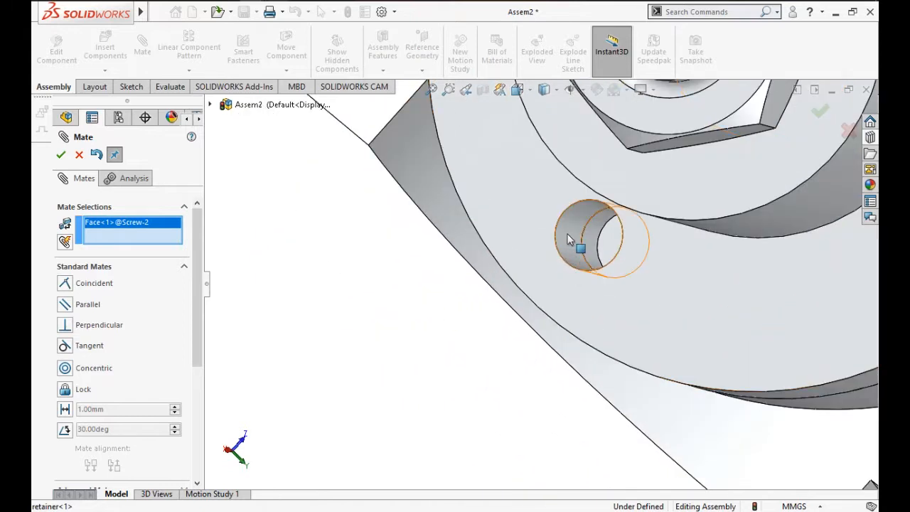
click(569, 240)
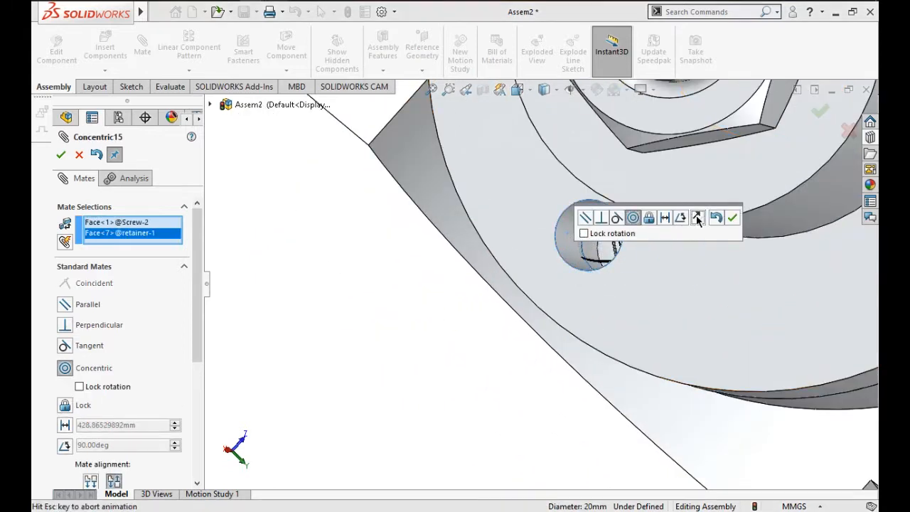
click(696, 218)
click(732, 219)
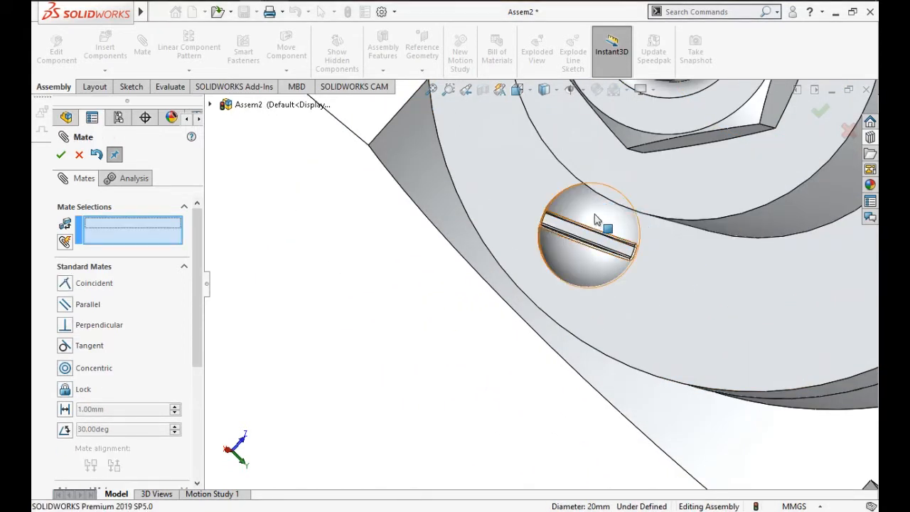
Step: Add a coincident mate between the retainer's outer face and the underside of the third screw's head
click(648, 281)
middle_drag(650, 298, 461, 317)
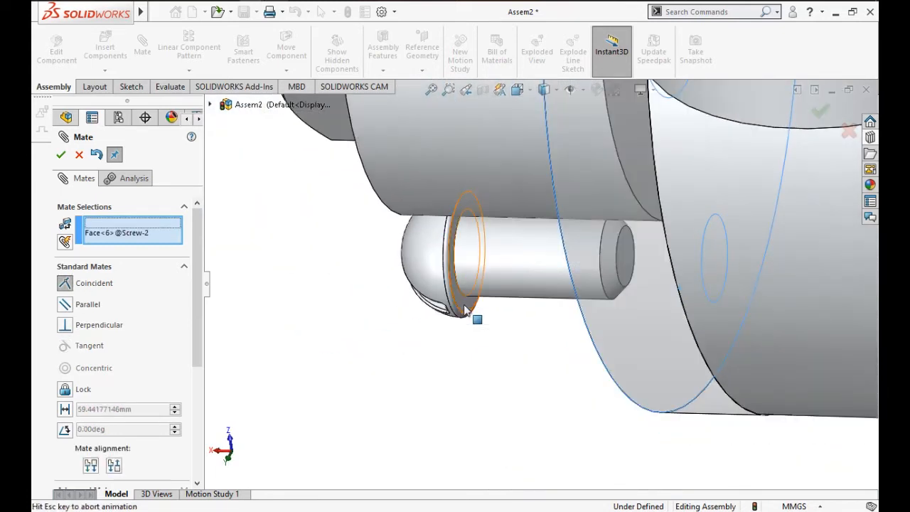
click(465, 310)
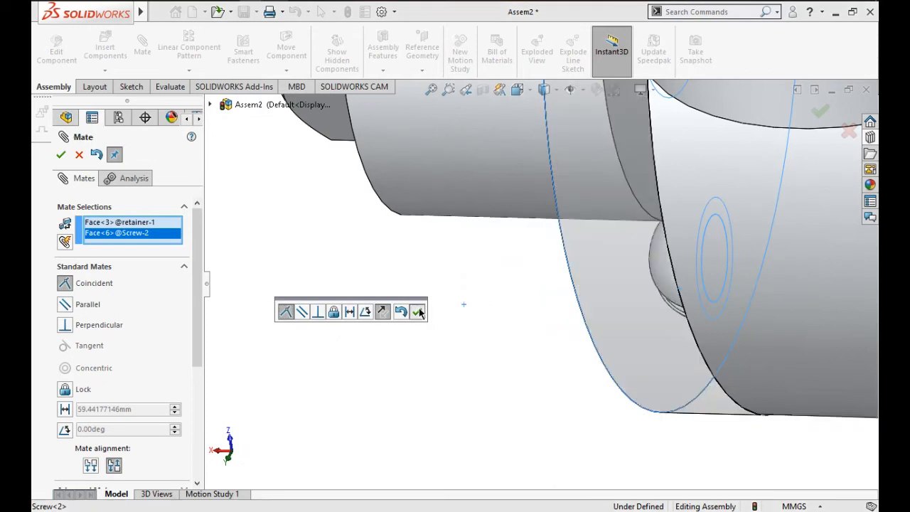
click(418, 312)
Step: Add a lock mate between the third screw's head and the retainer's outer face, and test that the screw cannot be turned
middle_drag(481, 315, 560, 264)
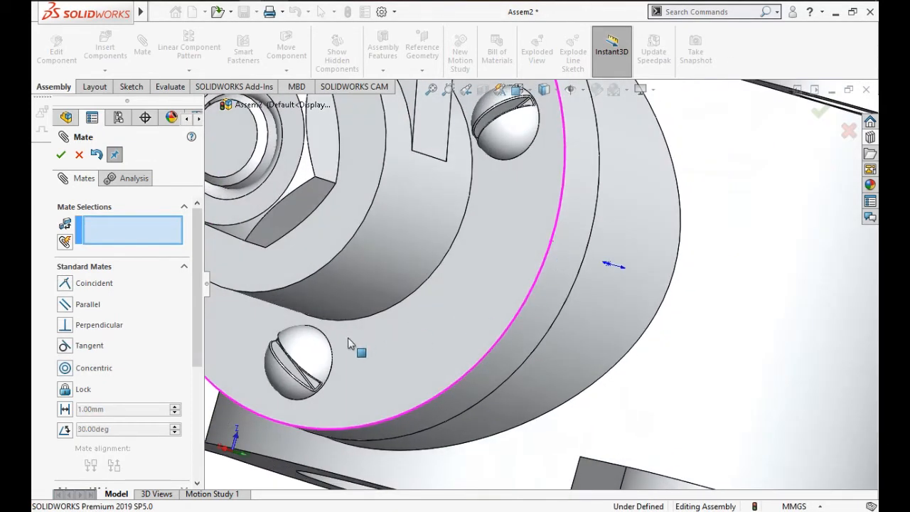
click(312, 384)
click(368, 377)
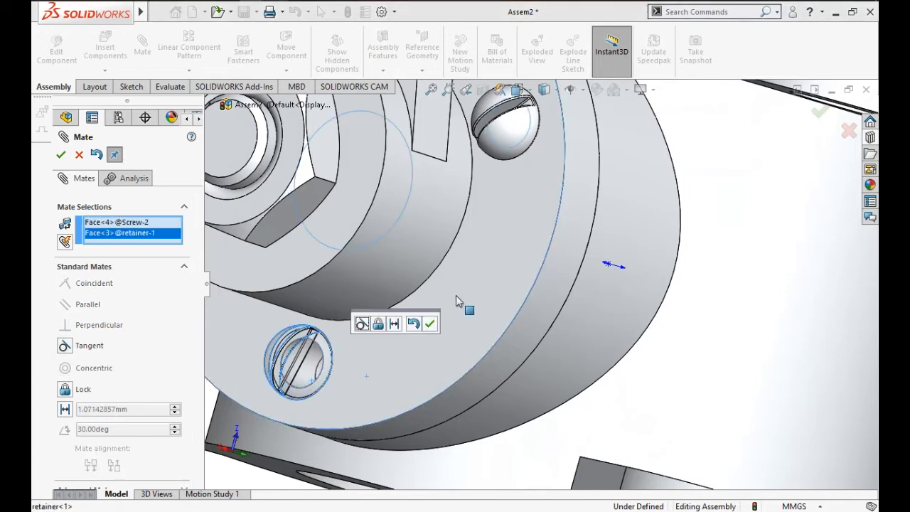
click(377, 323)
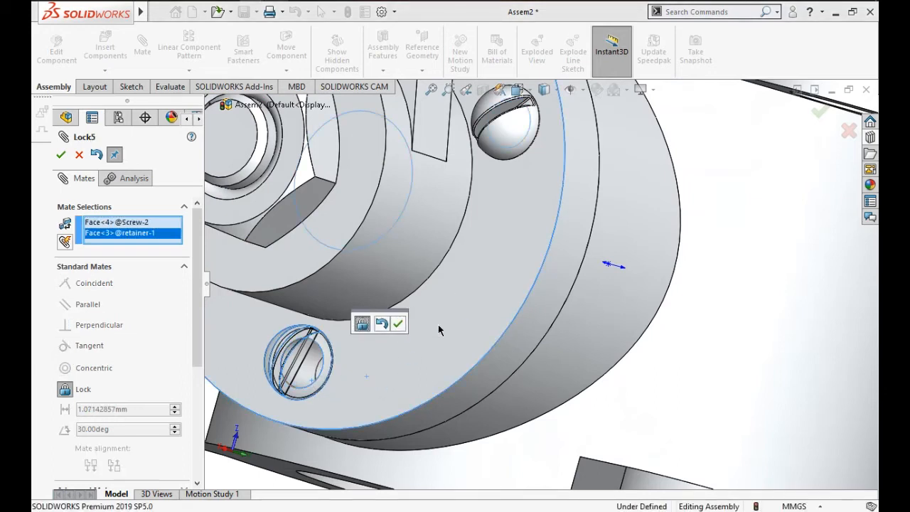
click(398, 324)
drag(314, 355, 315, 389)
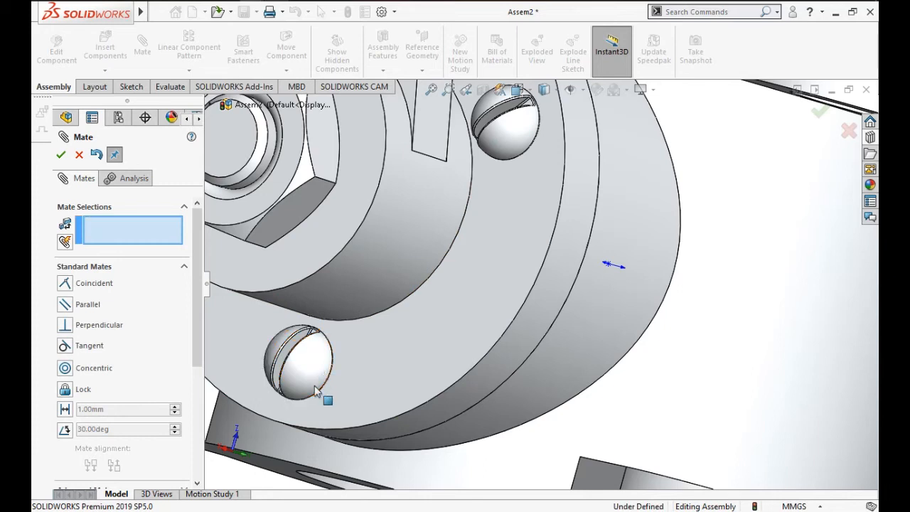
Step: Turn the second screw slightly, lock its head to the retainer's outer face with a lock mate, and finish mating
drag(512, 126, 472, 185)
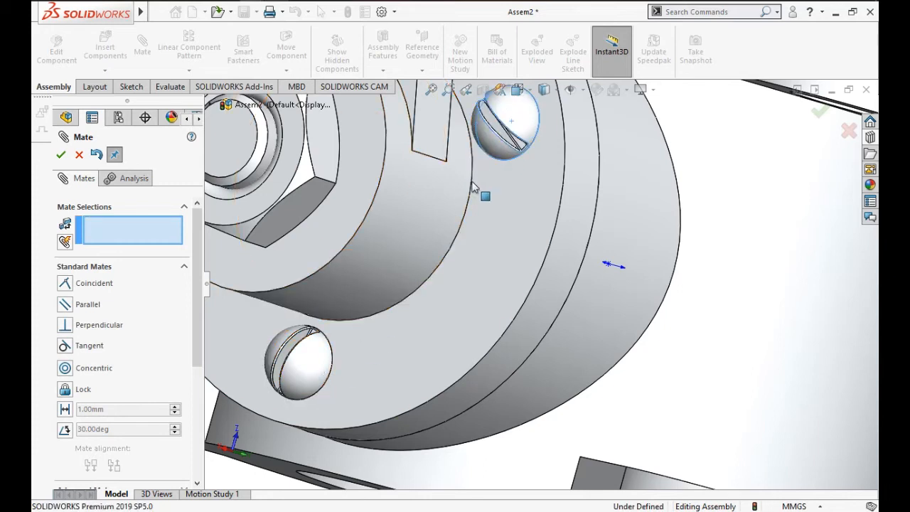
click(528, 181)
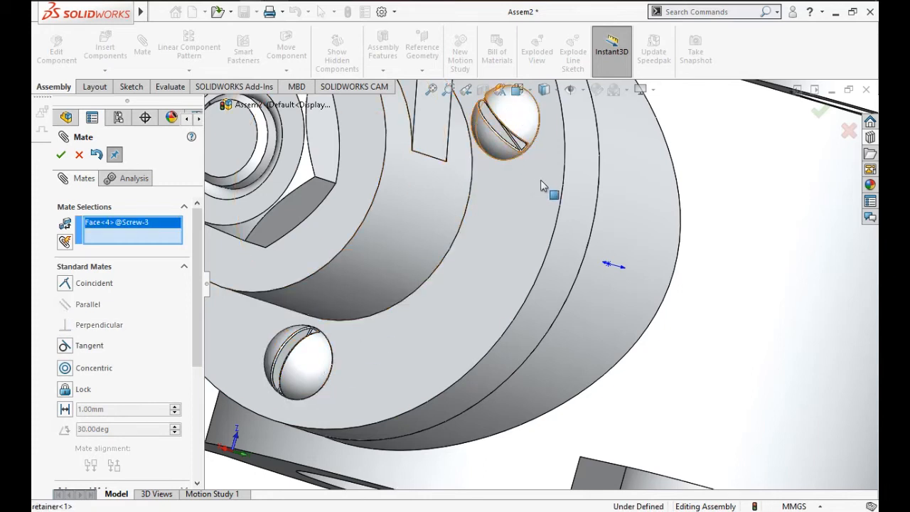
click(552, 179)
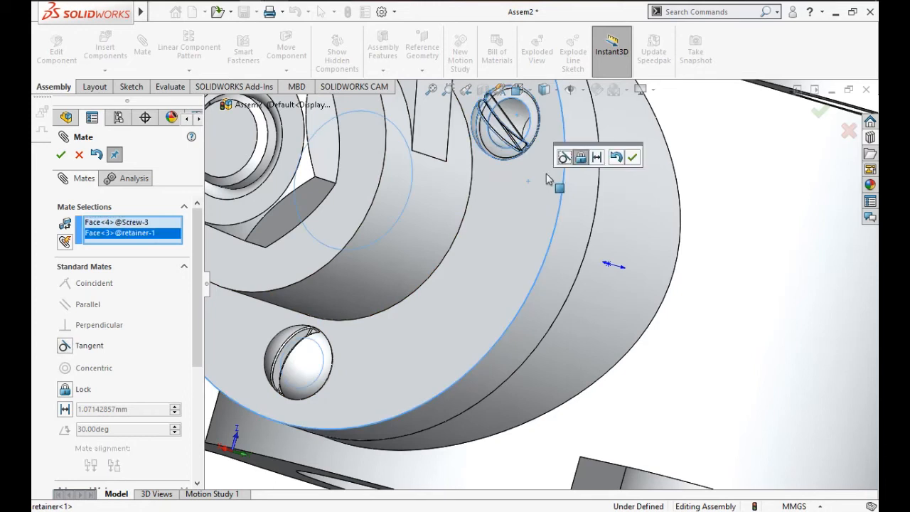
click(580, 157)
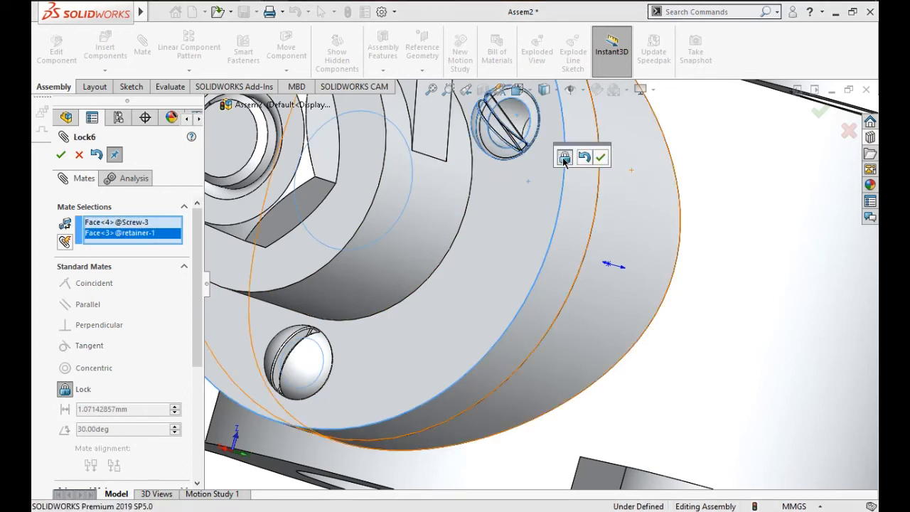
click(600, 159)
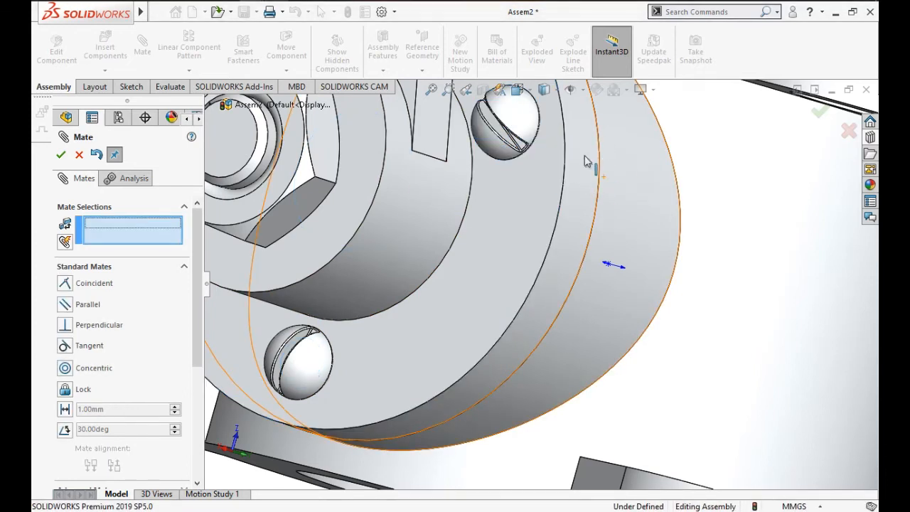
scroll(488, 213, up, 8)
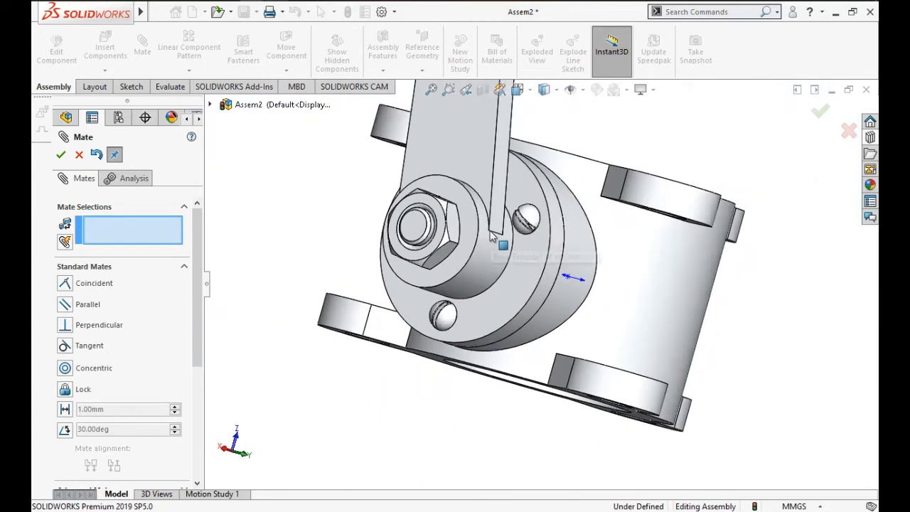
scroll(484, 213, down, 6)
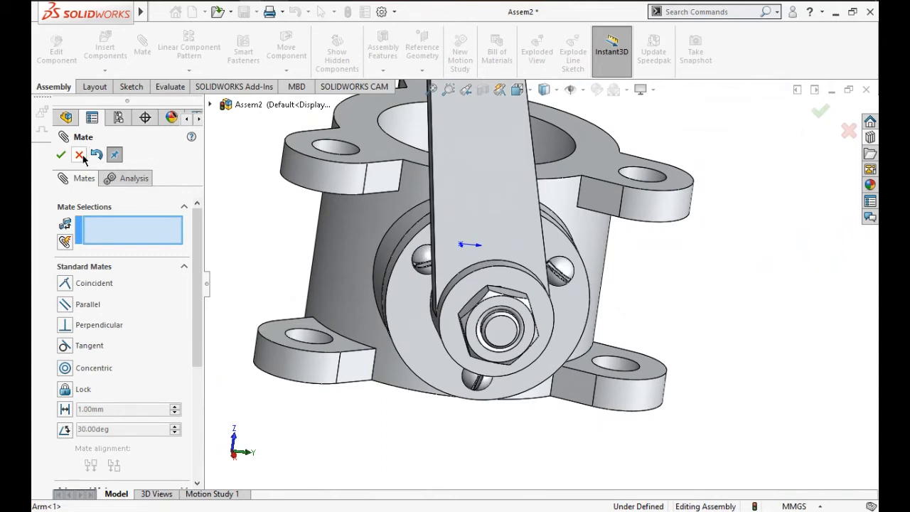
key(Escape)
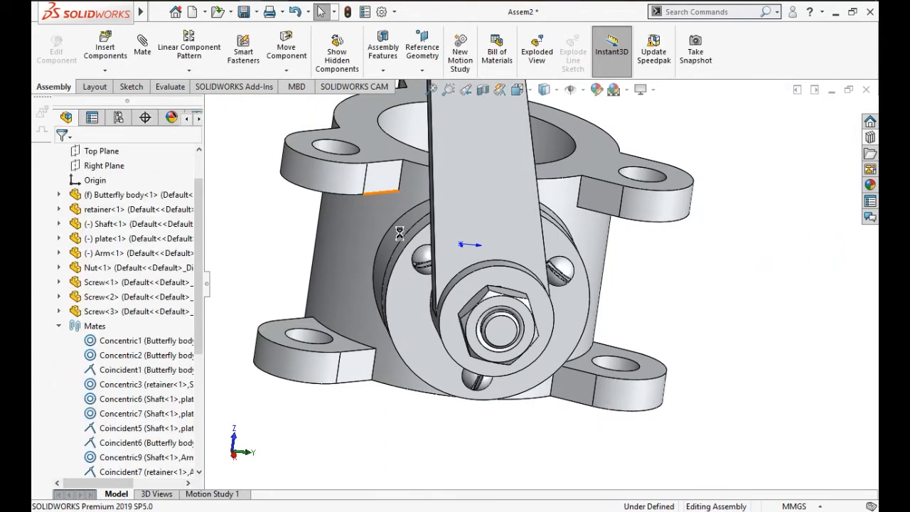
Step: Swing the arm across the body to rotate the plate inside the bore so its face with the small hole is exposed
middle_drag(398, 246, 367, 272)
scroll(469, 234, up, 4)
scroll(490, 235, down, 3)
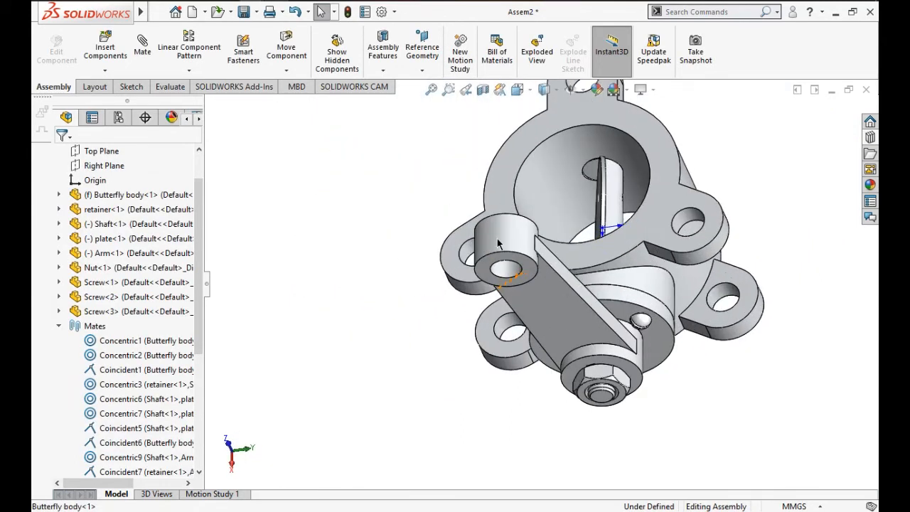
drag(497, 239, 659, 269)
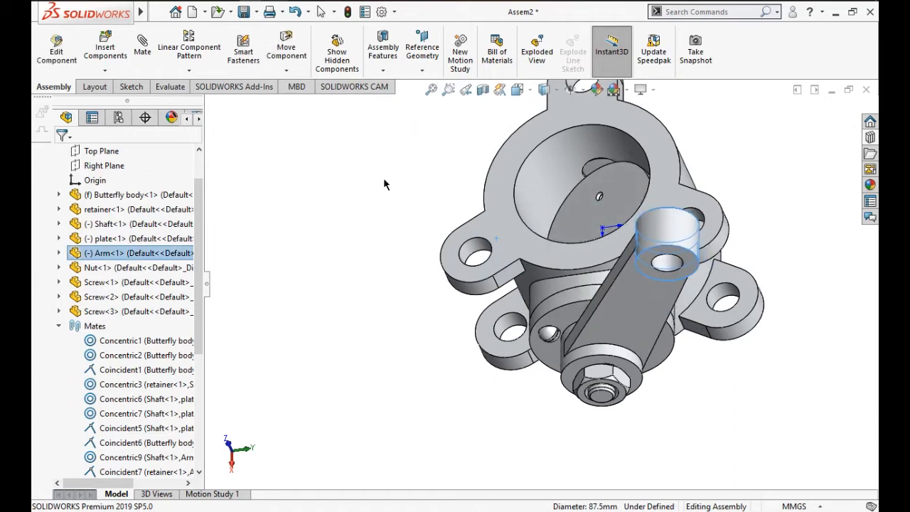
click(383, 184)
Step: Measure the diameter of the small hole in the butterfly plate
scroll(604, 193, down, 4)
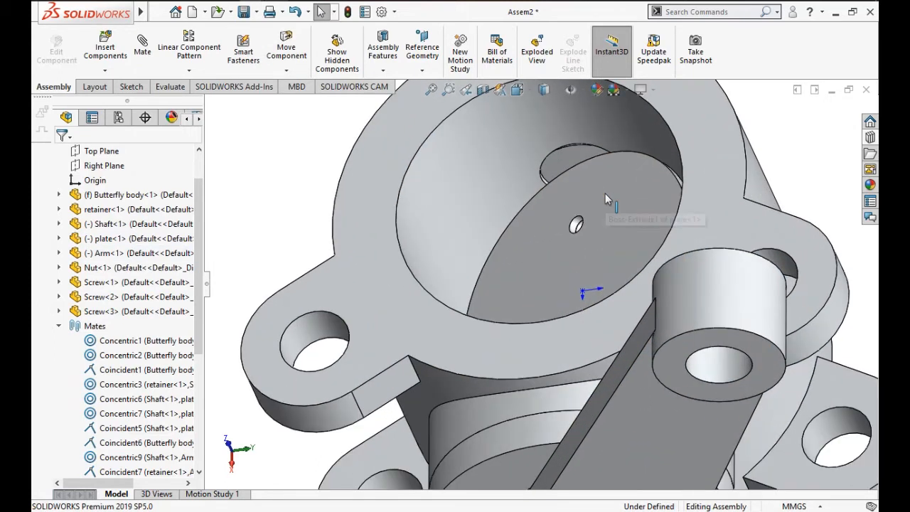
click(169, 87)
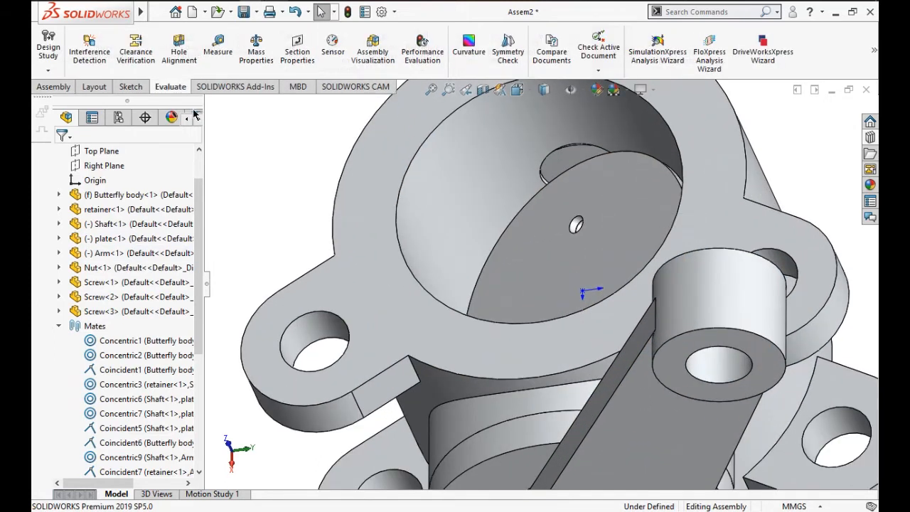
click(209, 60)
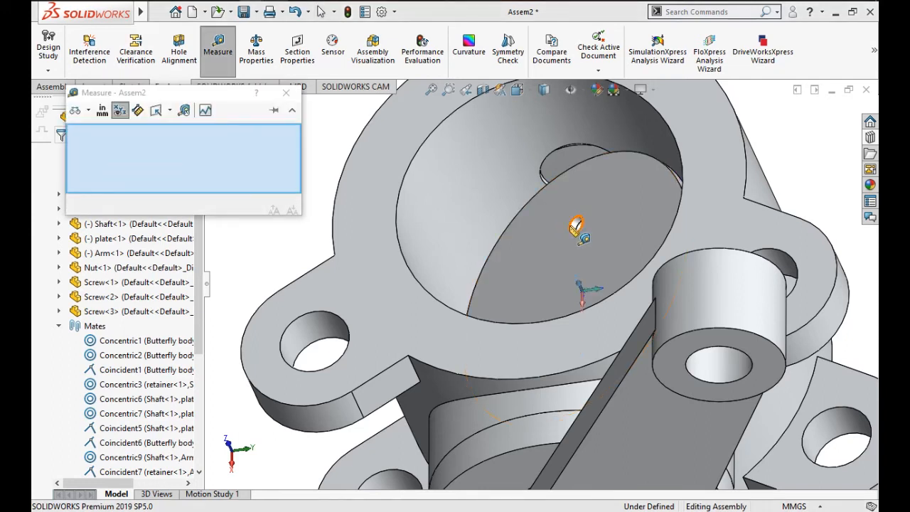
click(544, 236)
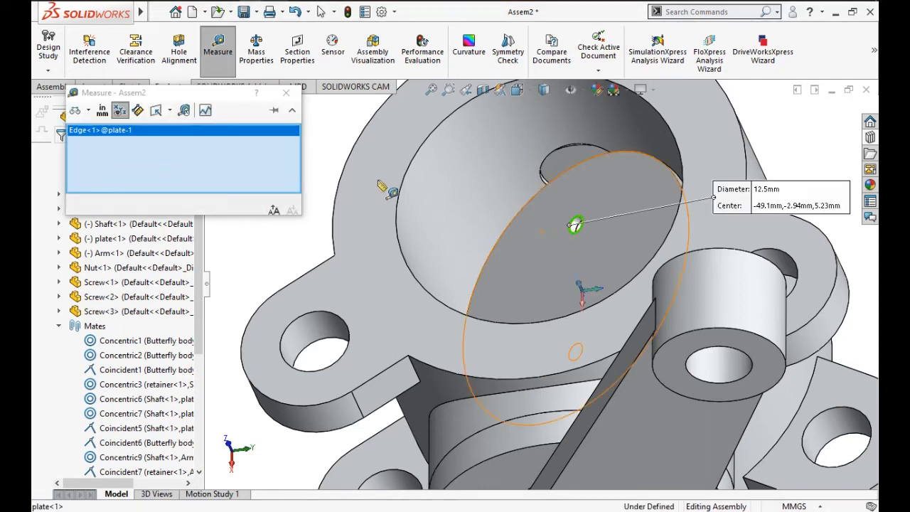
Step: Close the measurement and place a copy of the exposed retainer screw in the free space beside the arm's nut
click(282, 95)
key(f)
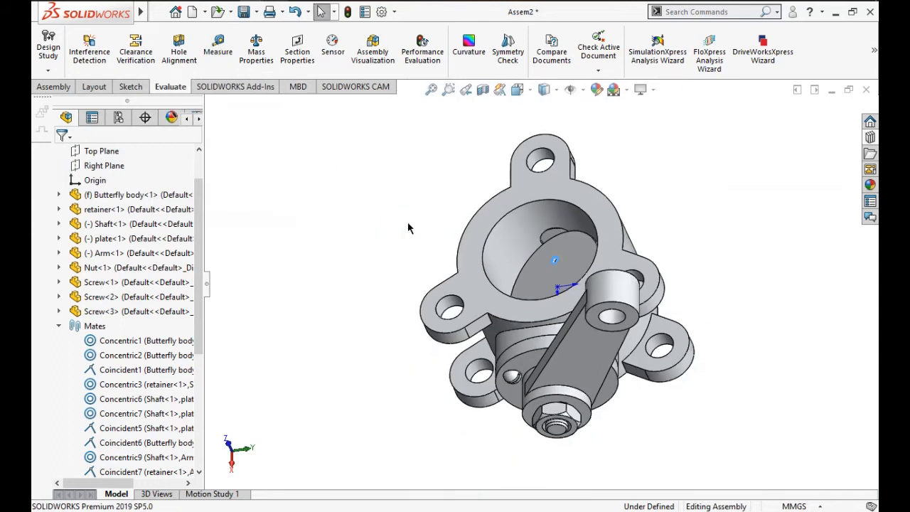
scroll(622, 434, down, 5)
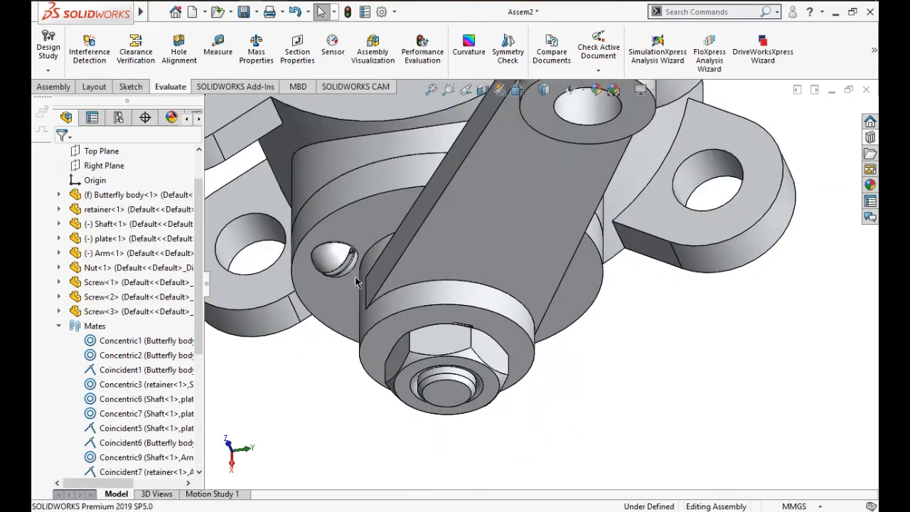
ctrl+drag(333, 263, 310, 421)
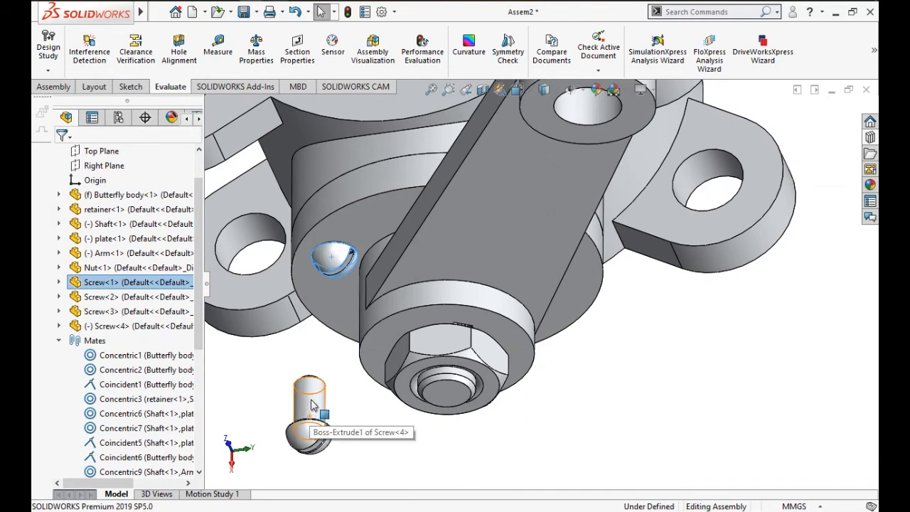
Step: Start editing the copied screw in context, rebuilding and saving the assembly as Butterfly valve assembly
right_click(310, 406)
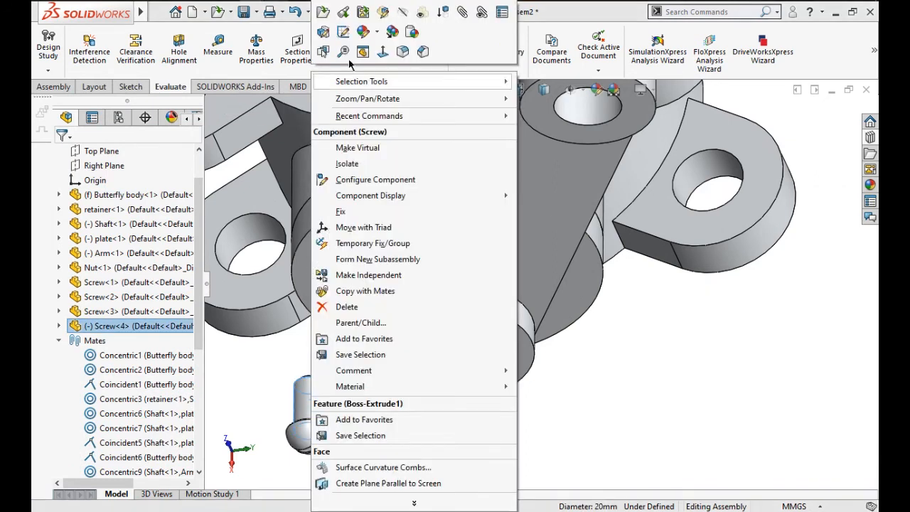
click(343, 12)
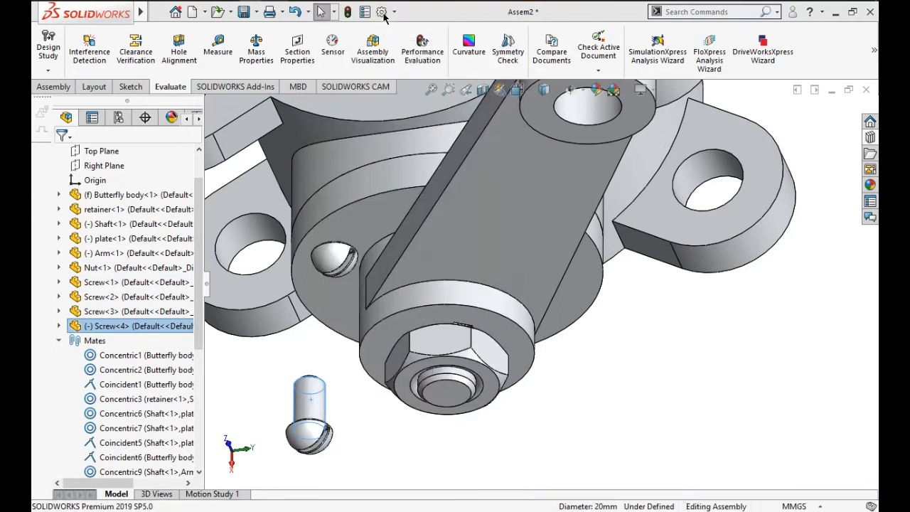
click(462, 279)
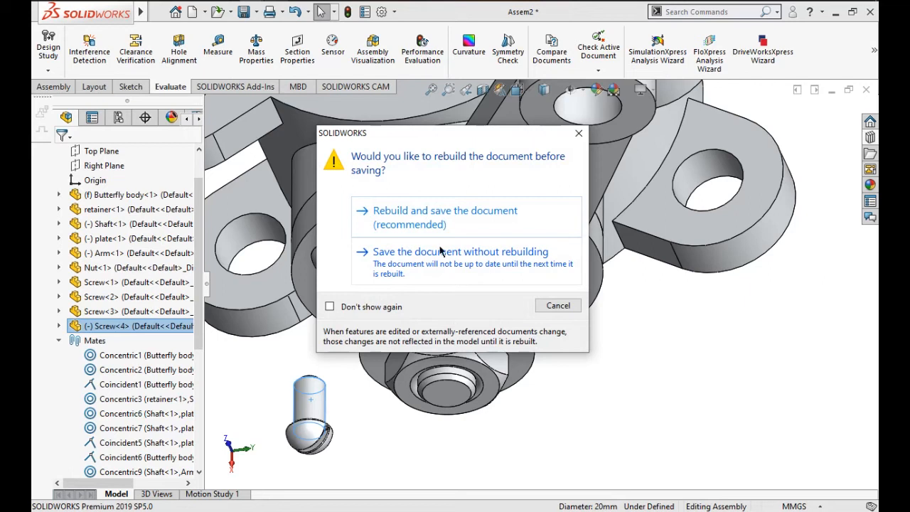
click(434, 223)
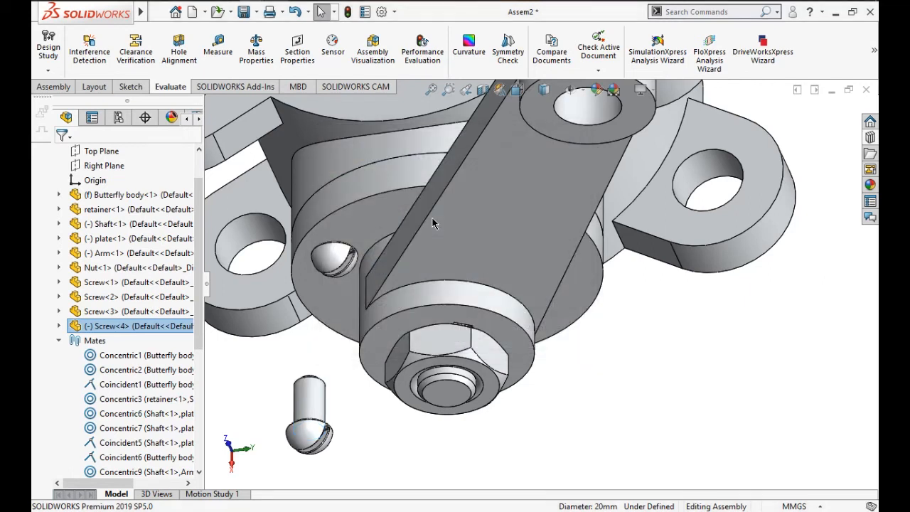
text(But)
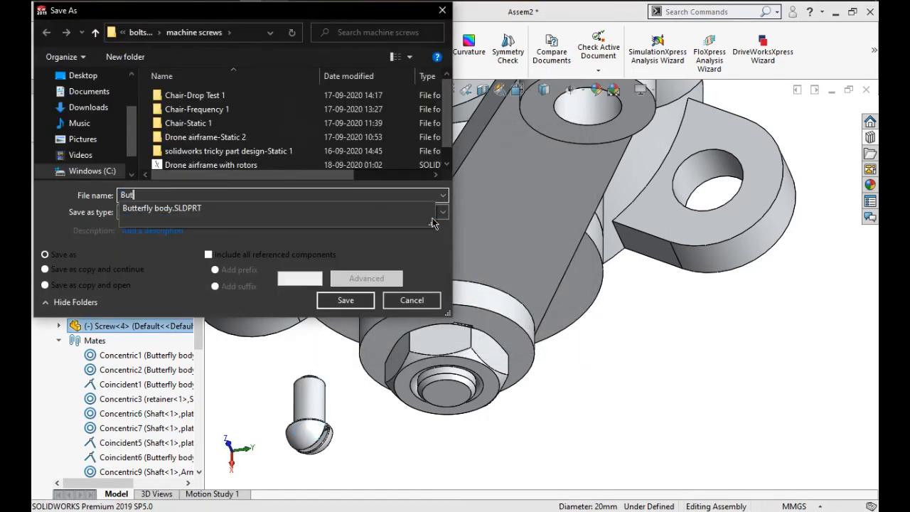
text(terfly valve assembly)
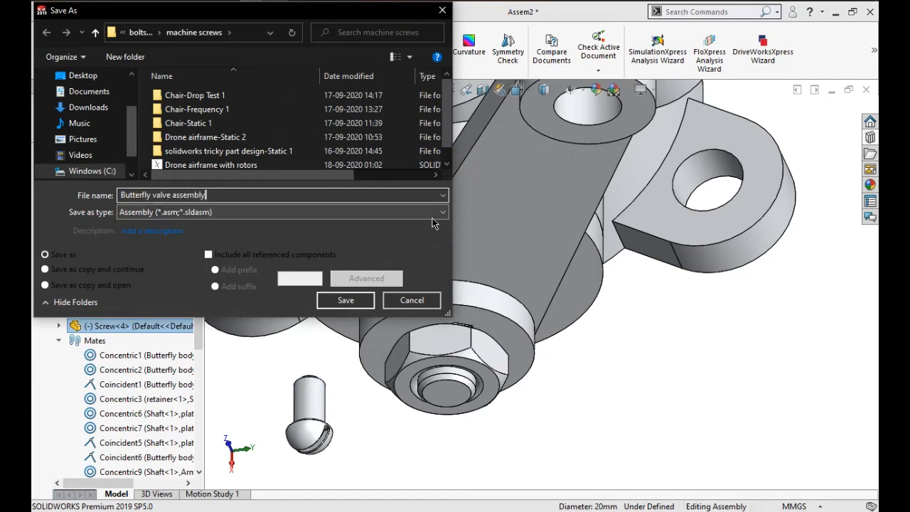
click(344, 300)
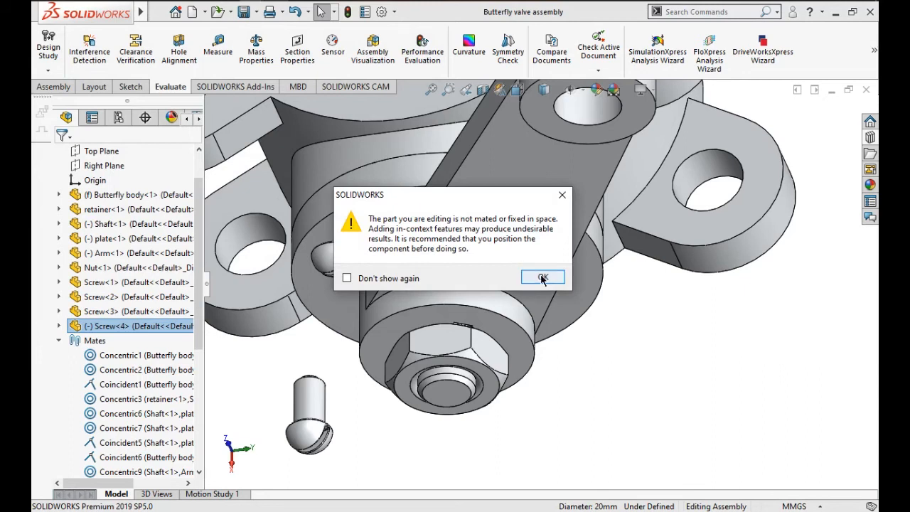
click(542, 278)
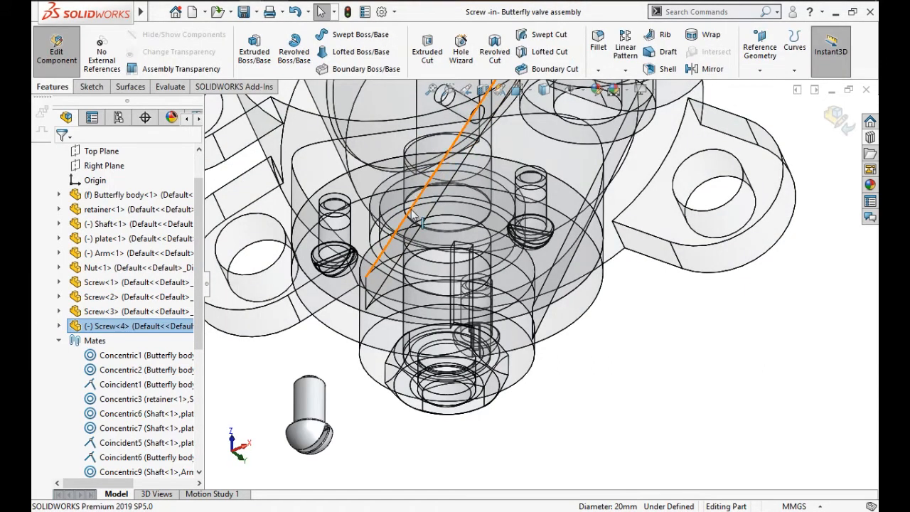
Step: Open Sketch1 under the copied screw's Boss-Extrude1 shank for editing
scroll(413, 215, up, 3)
scroll(453, 185, up, 2)
middle_drag(454, 186, 430, 157)
scroll(485, 376, down, 3)
click(469, 317)
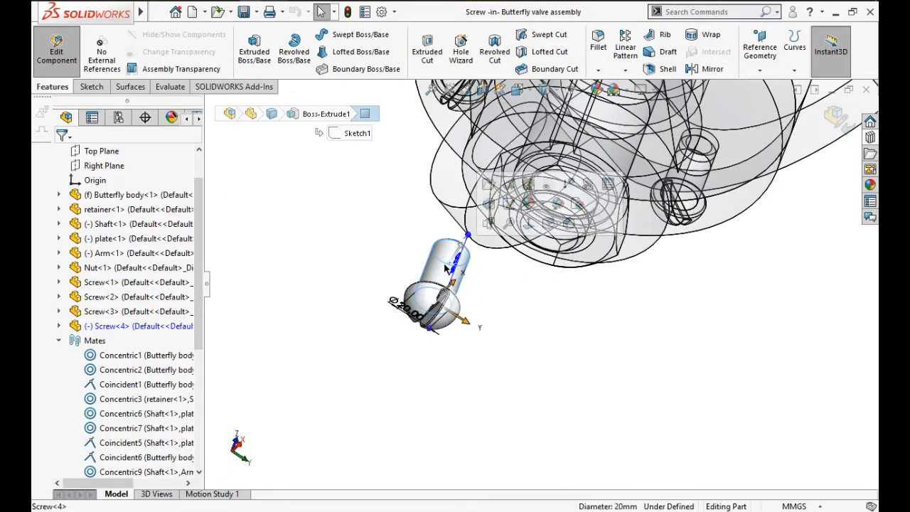
mouse_move(475, 315)
middle_down()
mouse_move(540, 368)
mouse_move(506, 381)
mouse_move(547, 302)
mouse_move(601, 372)
middle_up()
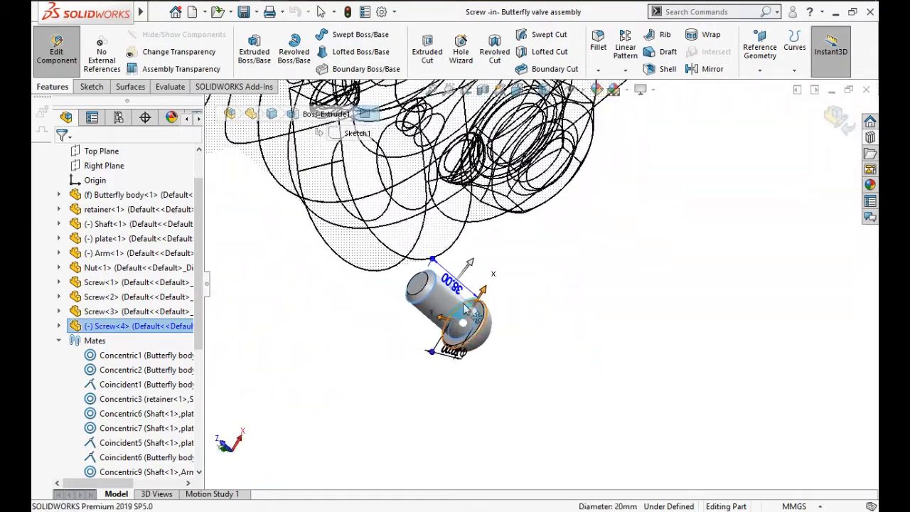
click(59, 327)
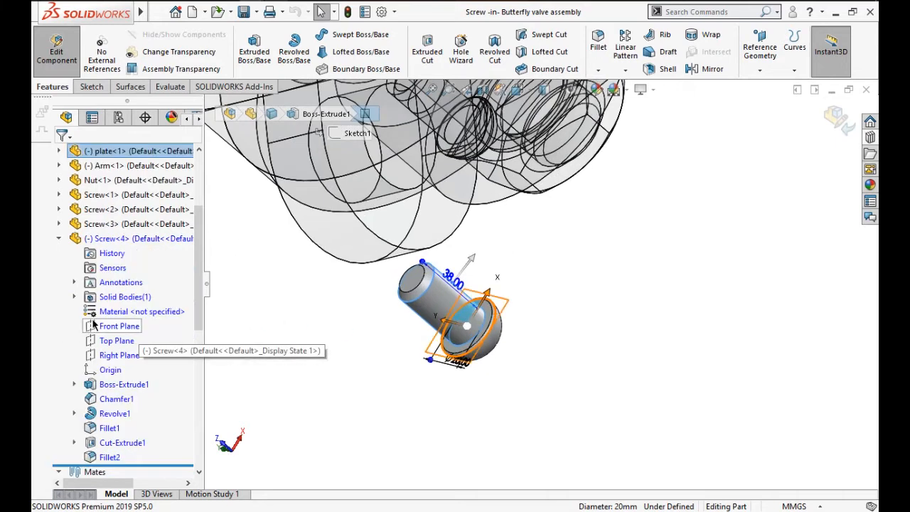
click(74, 384)
click(122, 399)
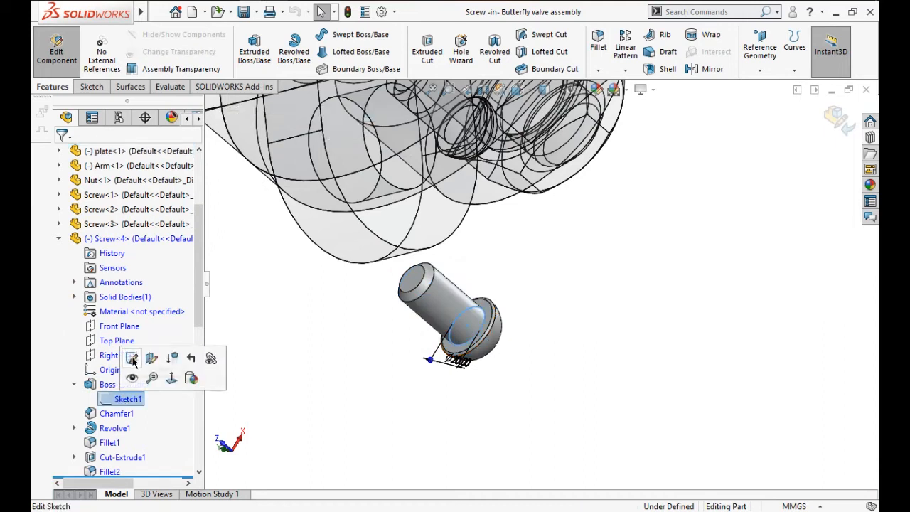
click(133, 358)
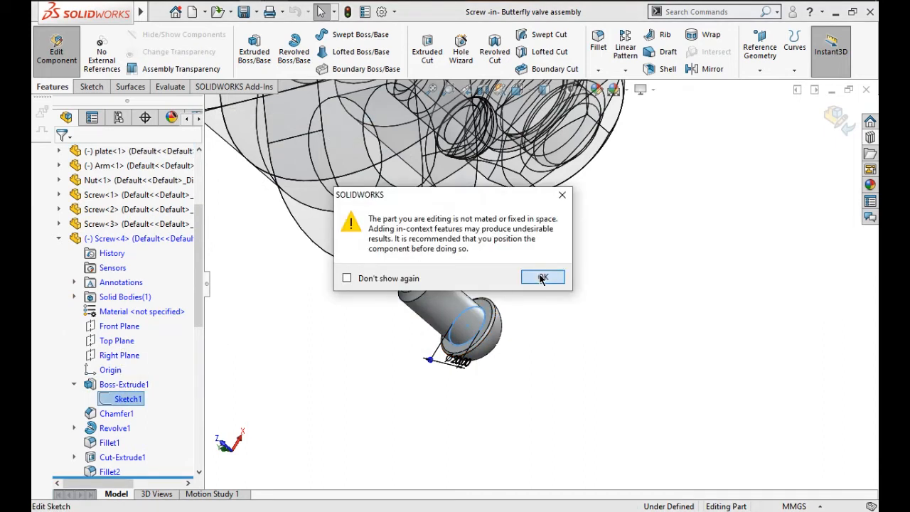
click(541, 278)
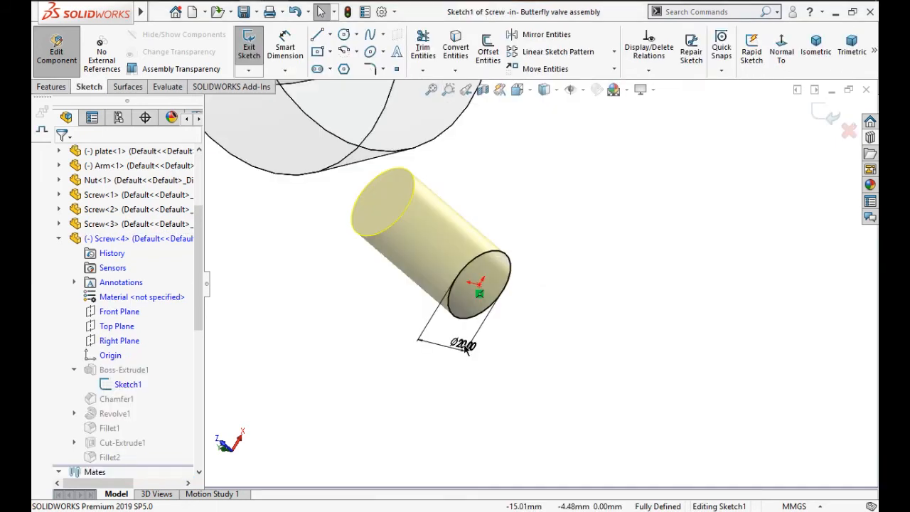
Step: Set the shank circle's diameter to 12.5 mm and exit the sketch
scroll(466, 348, down, 1)
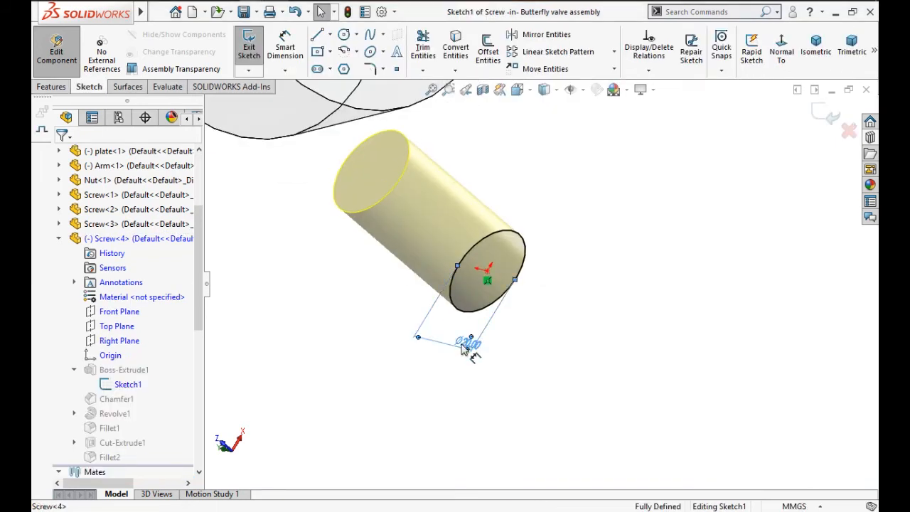
double_click(462, 348)
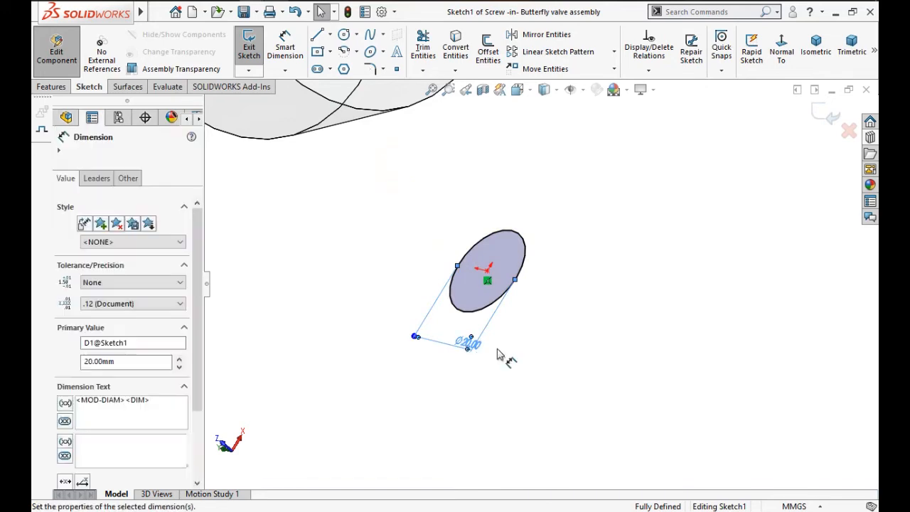
text(12.5)
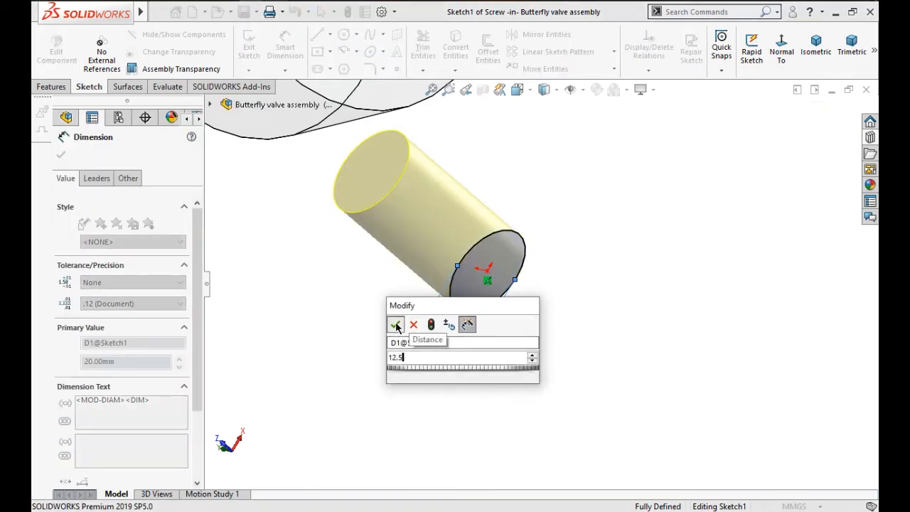
click(395, 324)
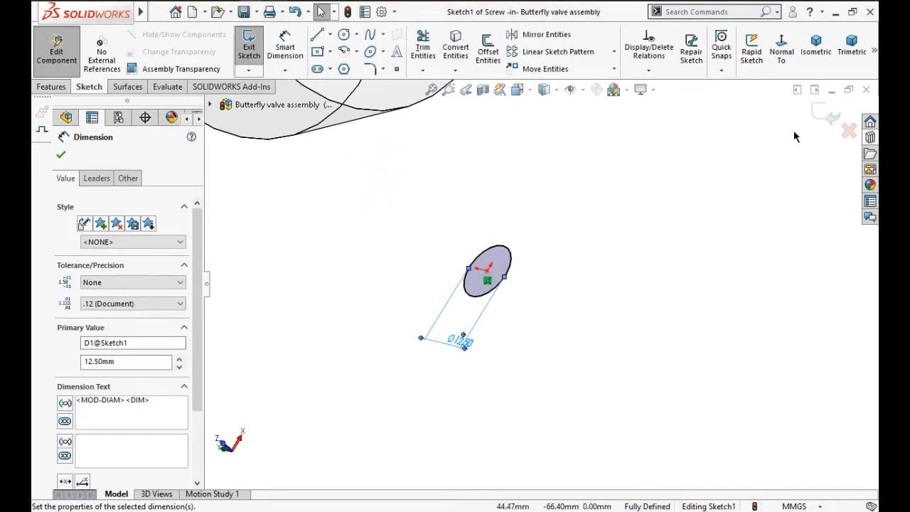
click(825, 114)
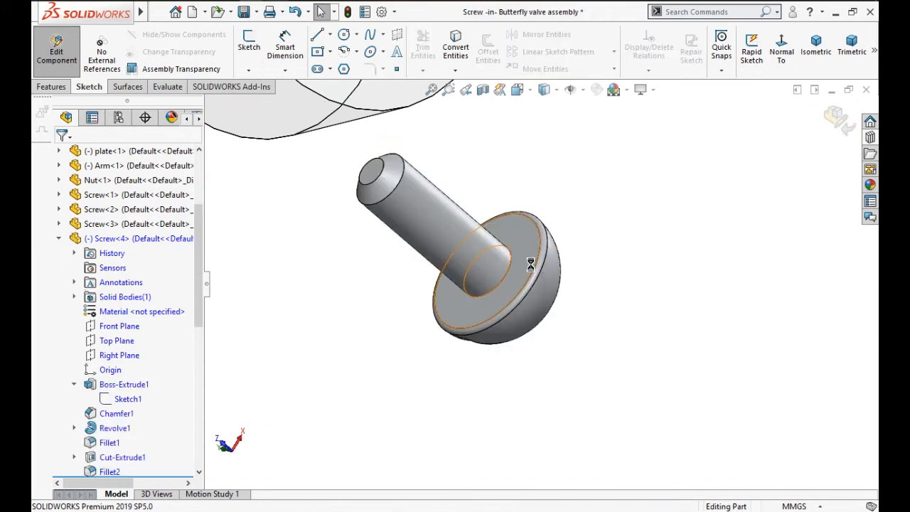
Step: In Sketch2 of the screw head's Revolve1, set the horizontal line's length to 14 mm and exit the sketch
middle_drag(510, 254, 489, 346)
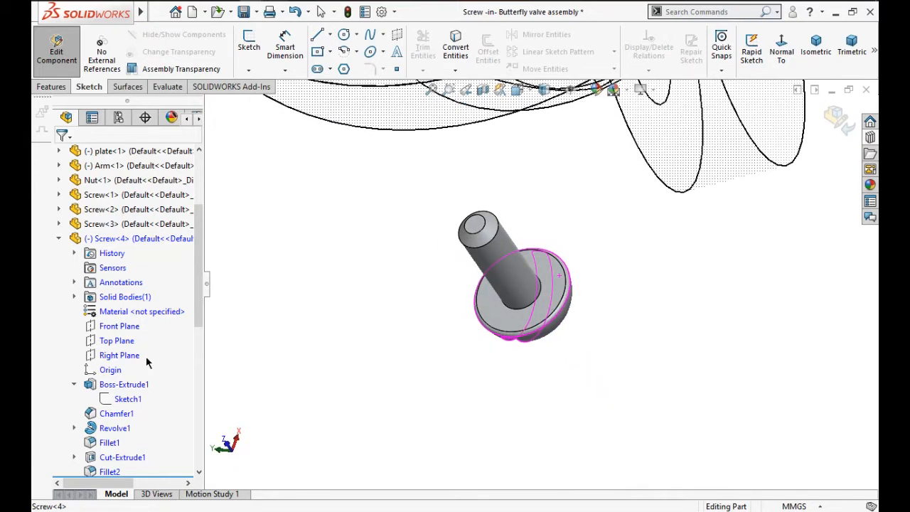
click(74, 428)
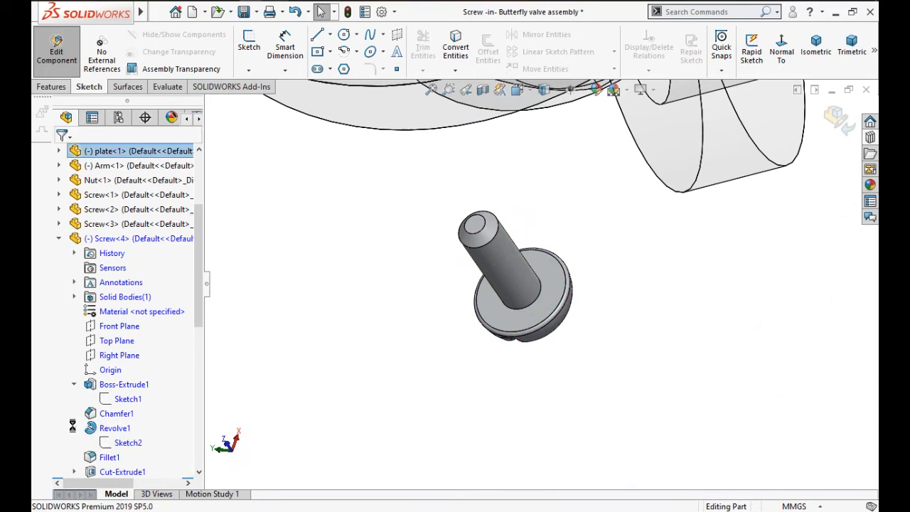
click(125, 442)
click(132, 402)
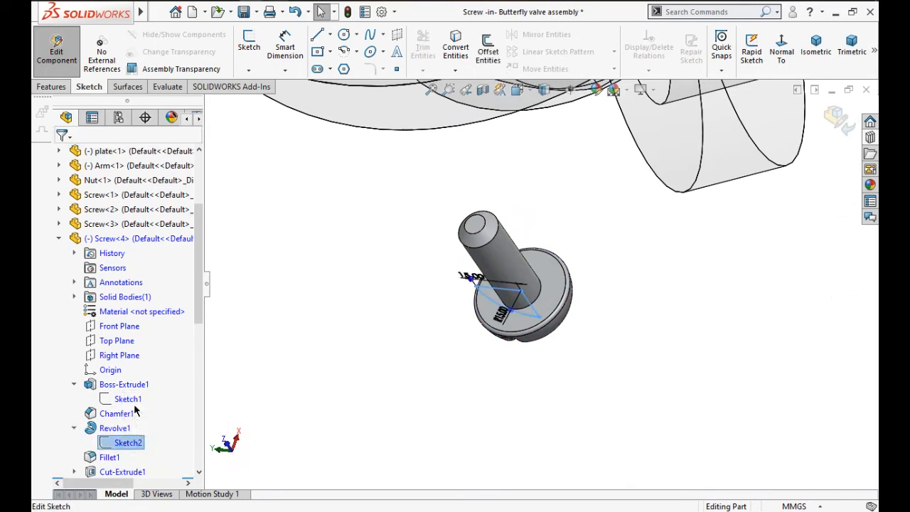
click(541, 277)
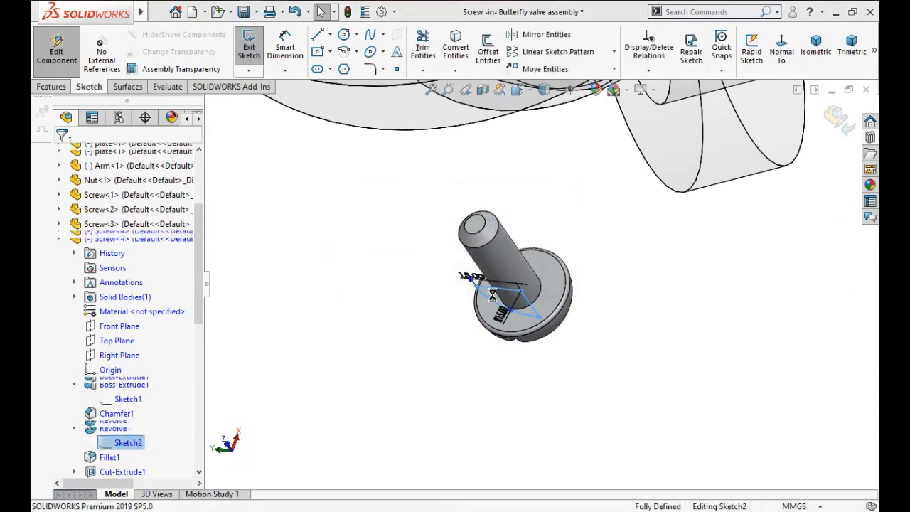
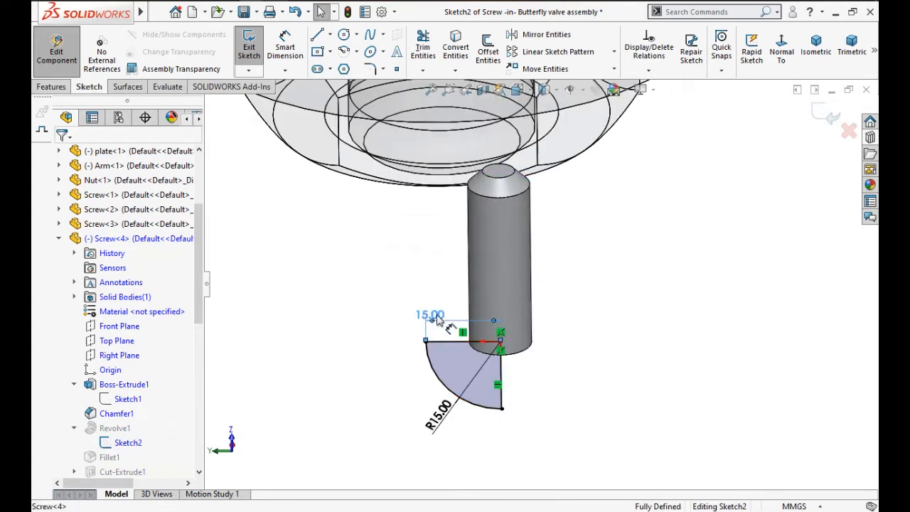
double_click(432, 315)
text(14)
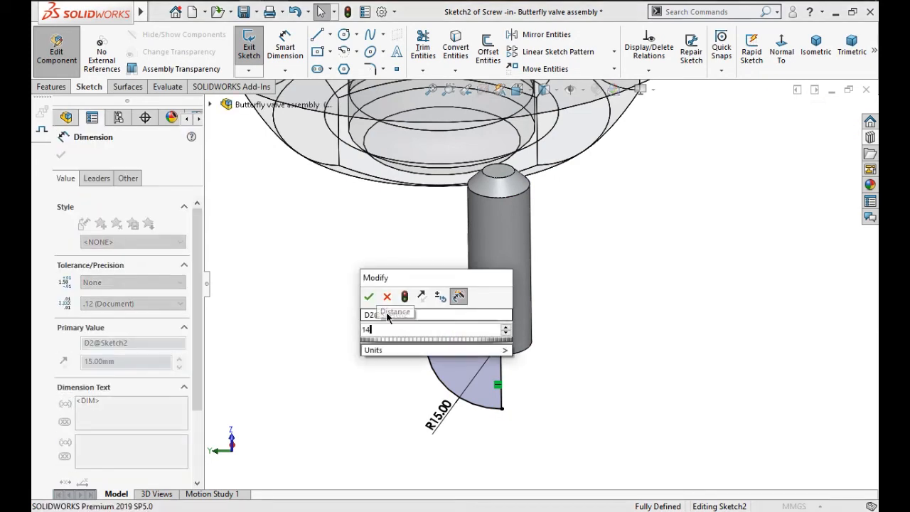
click(368, 298)
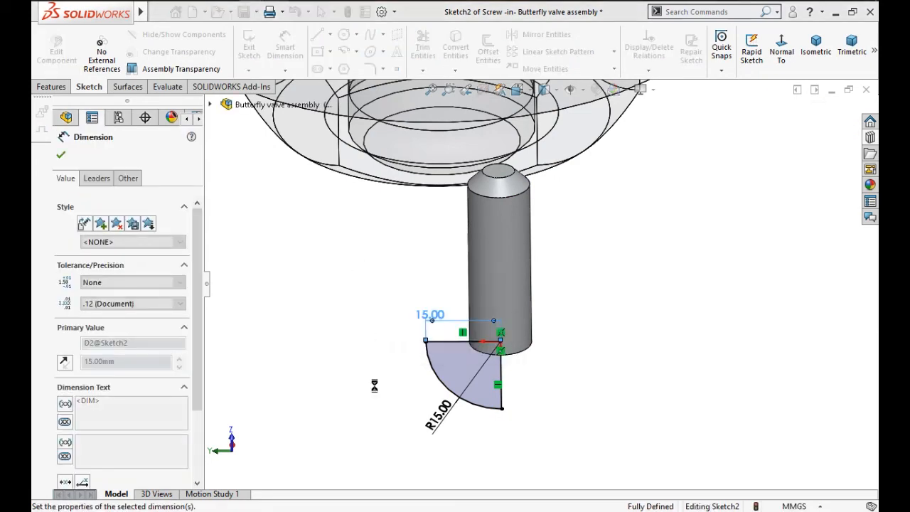
click(375, 385)
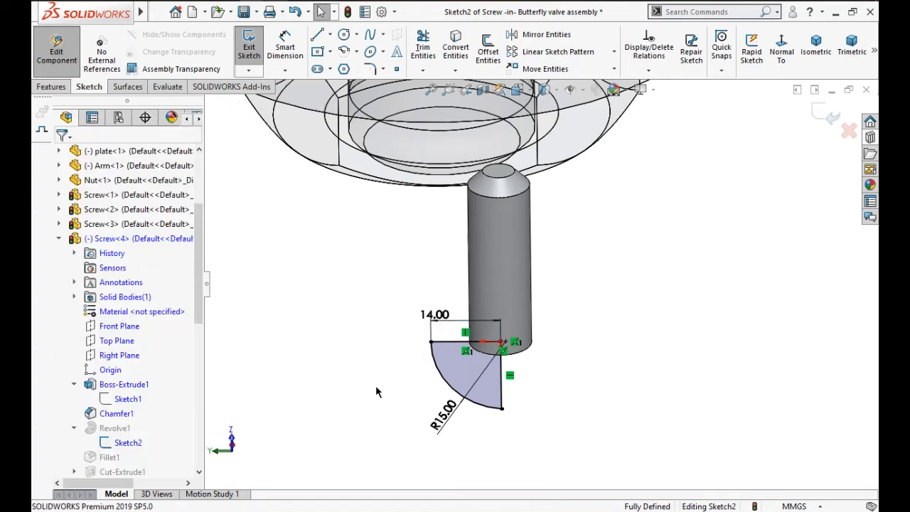
click(824, 118)
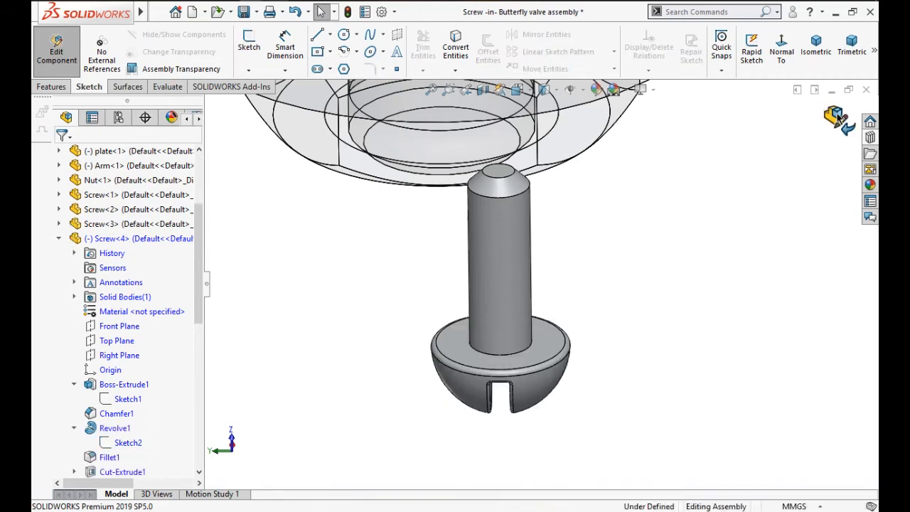
Step: Finish editing the screw part and return to the assembly, with the copied screw below the valve in view
click(837, 118)
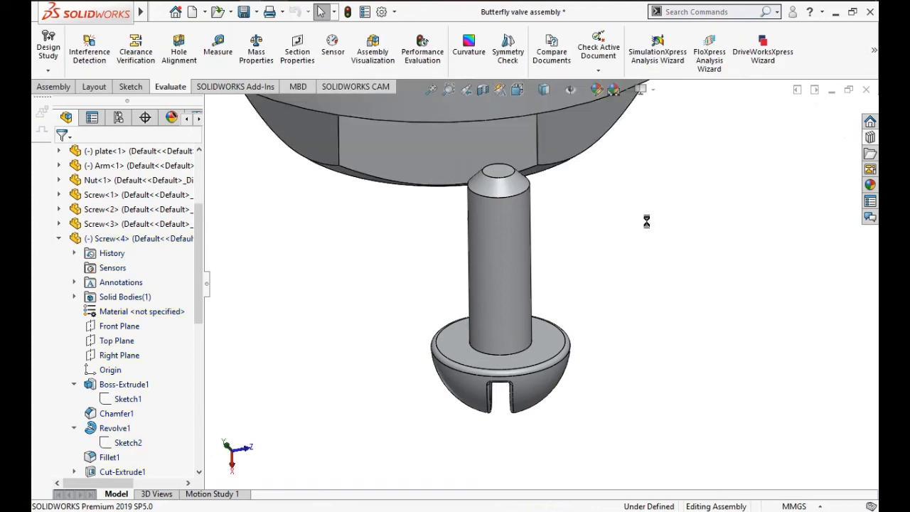
scroll(618, 216, up, 8)
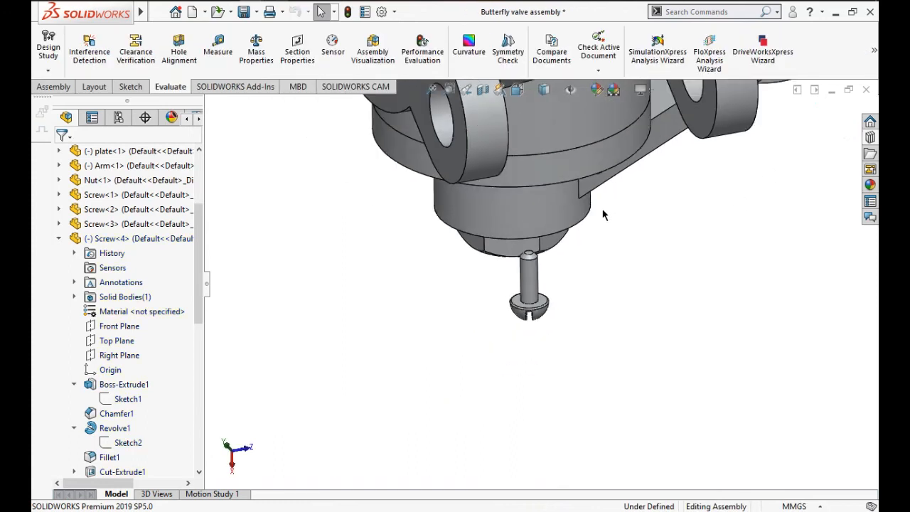
scroll(595, 201, up, 5)
scroll(495, 444, down, 5)
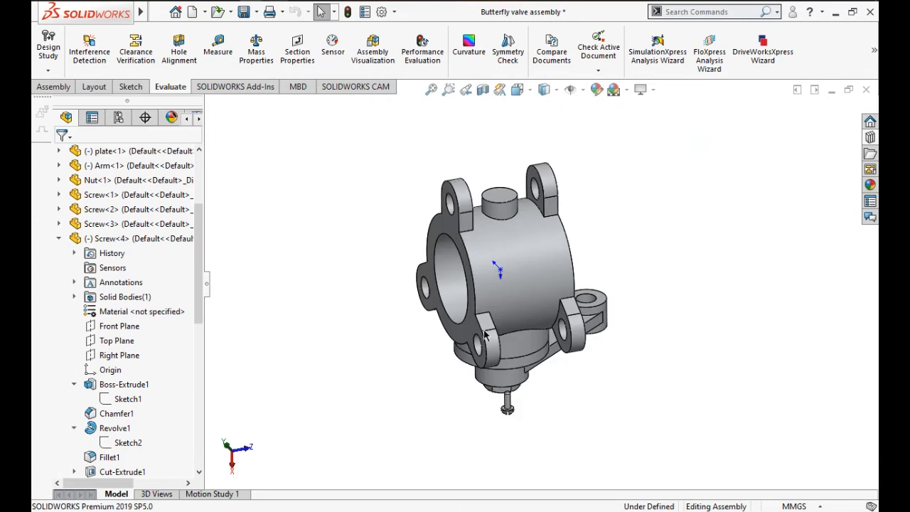
scroll(498, 437, down, 3)
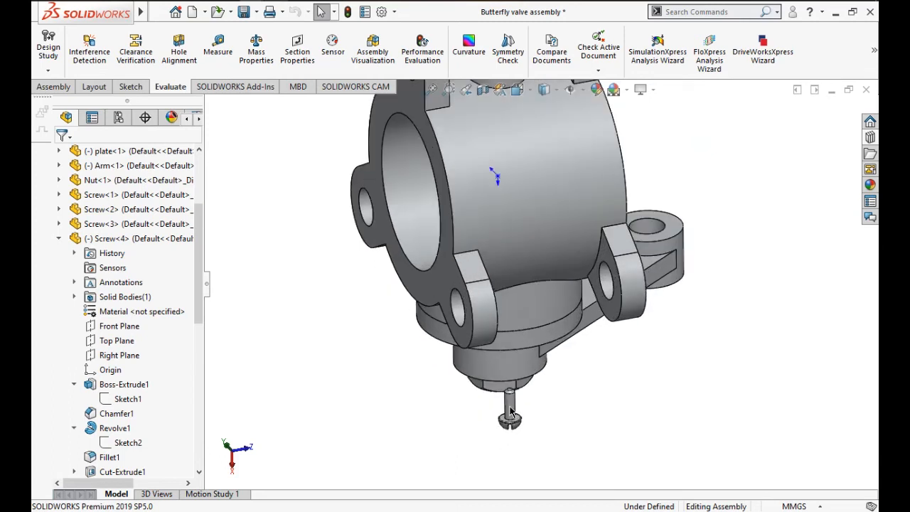
Step: Place another copy of the resized screw beside the valve body and swing the arm to expose the plate's screw hole
ctrl+drag(510, 410, 319, 248)
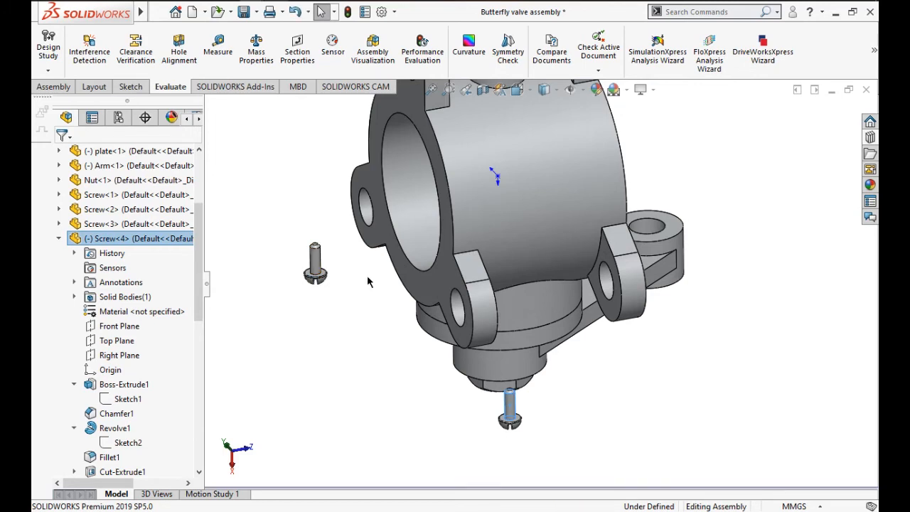
middle_drag(367, 282, 337, 415)
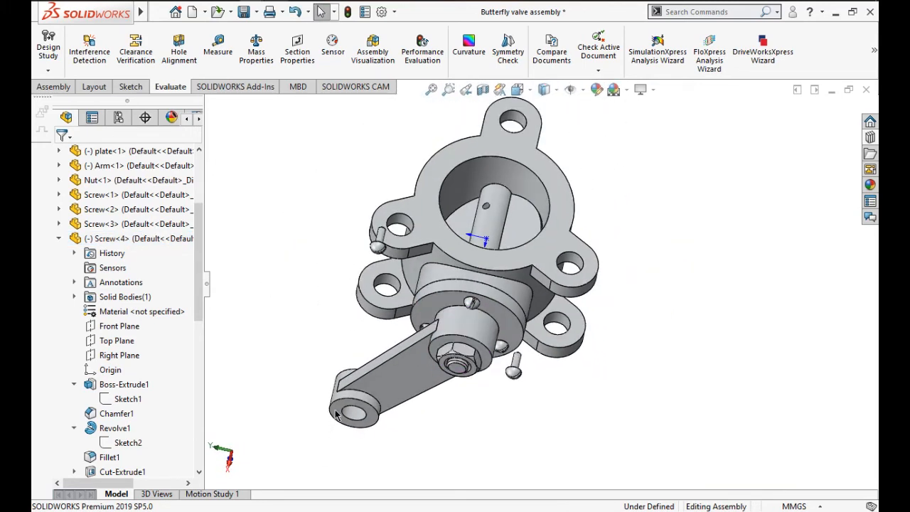
drag(338, 401, 652, 346)
scroll(469, 192, down, 6)
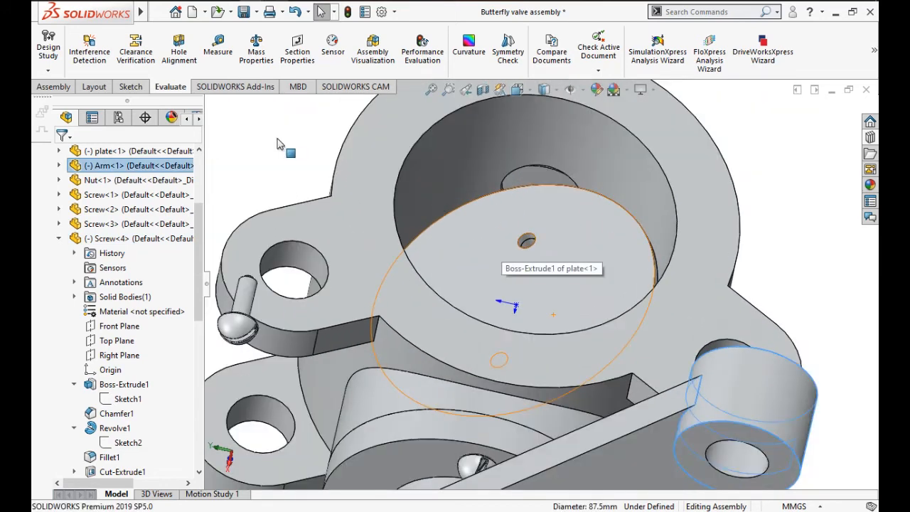
click(280, 144)
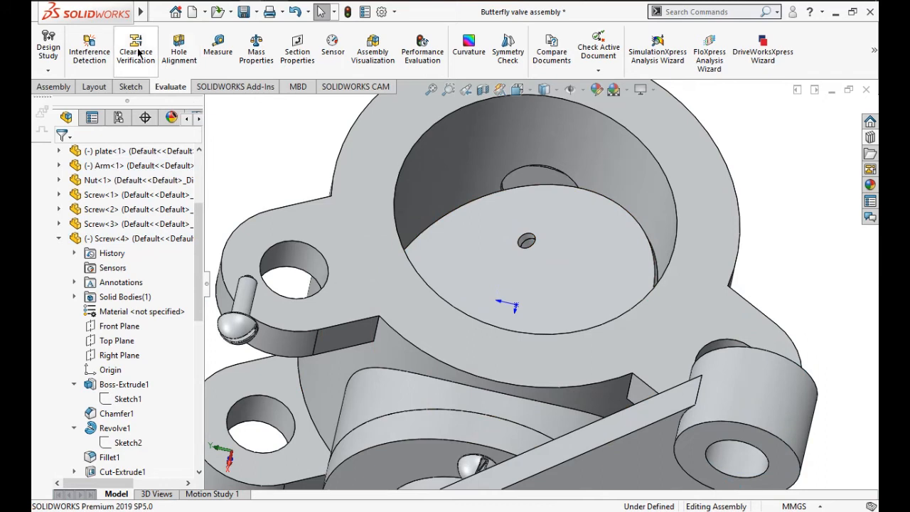
Step: Add a Concentric mate between the new screw's shank and the plate's exposed 12.5 mm hole
click(63, 87)
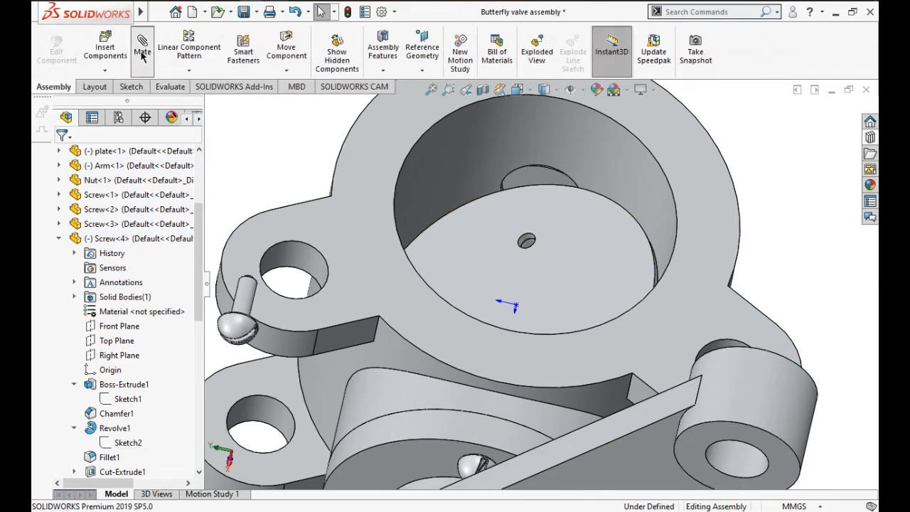
click(244, 295)
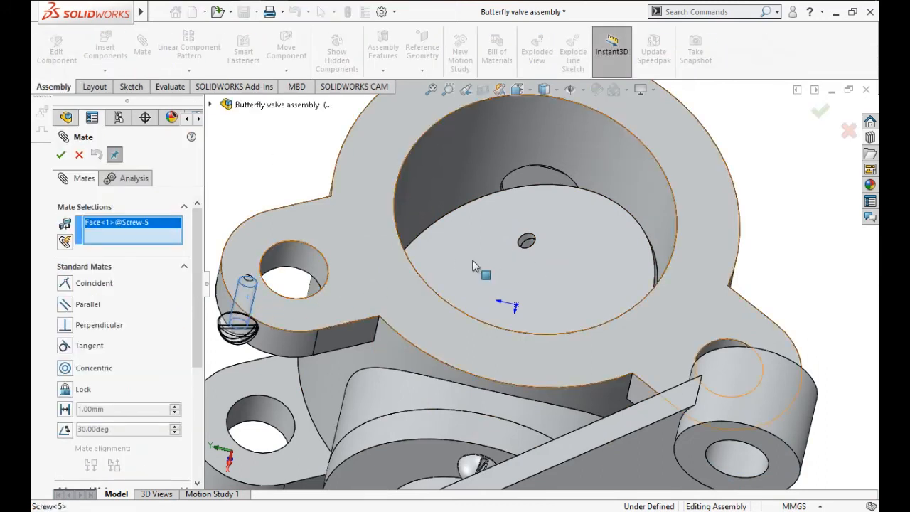
click(524, 244)
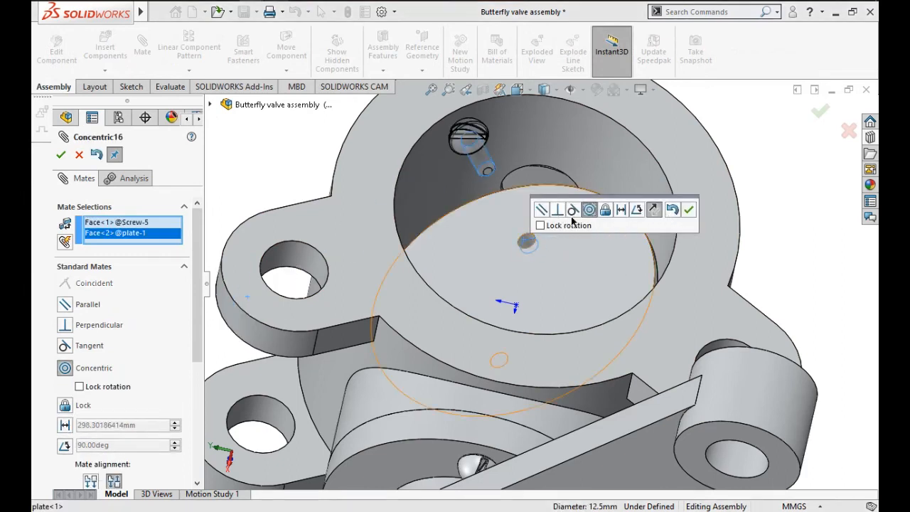
click(689, 210)
Step: Add a Coincident mate between the plate's face and the underside of the new screw's head
middle_drag(629, 241, 593, 248)
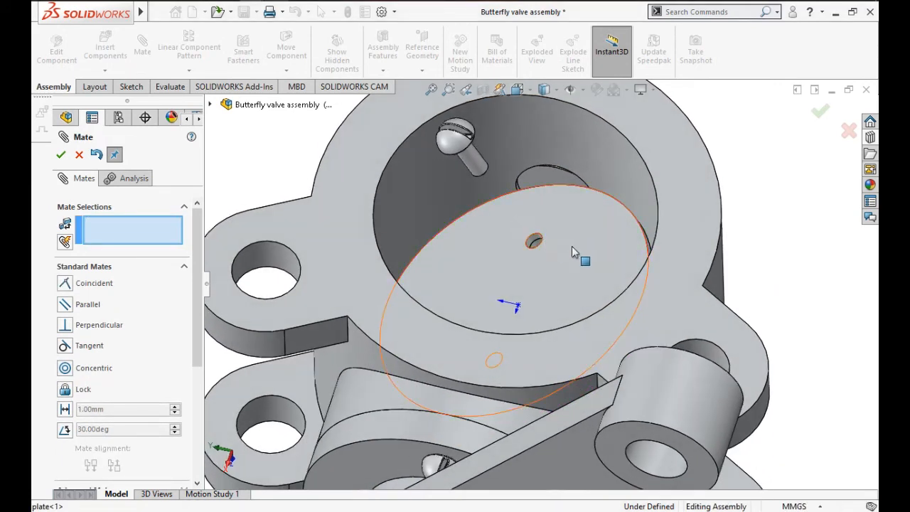
click(571, 246)
middle_drag(544, 250, 481, 223)
scroll(548, 290, down, 3)
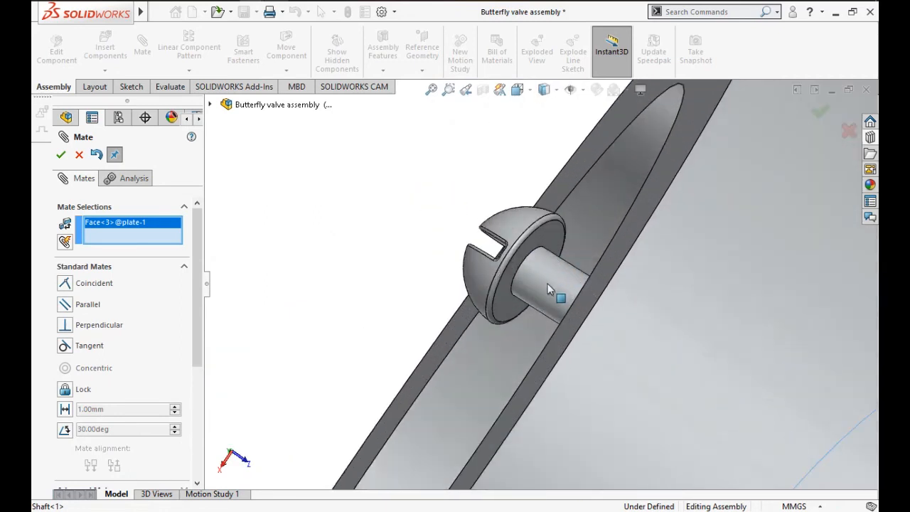
click(511, 303)
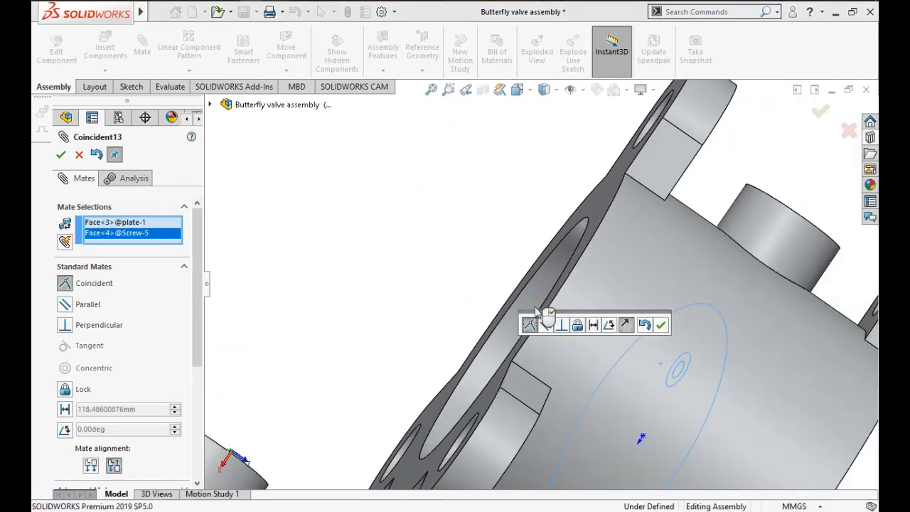
middle_drag(537, 313, 591, 296)
click(659, 325)
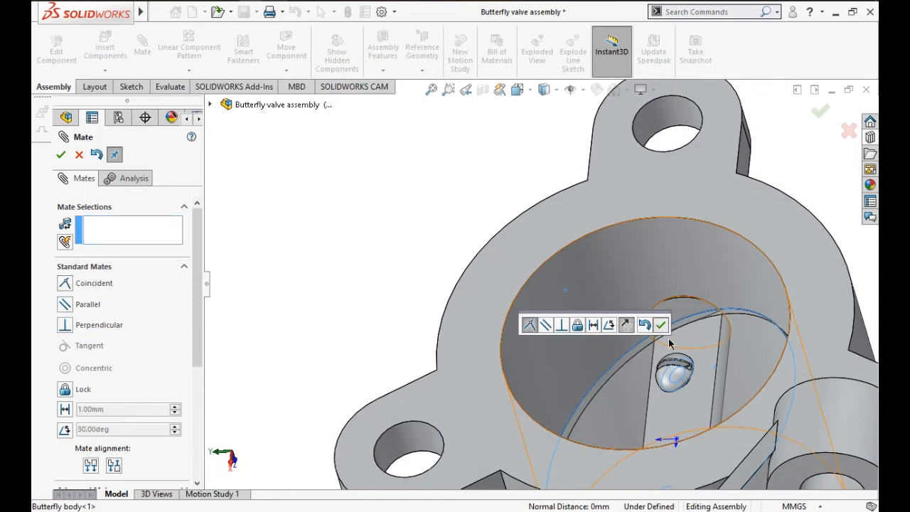
Step: Add a Lock mate between the seated screw's head and the plate
click(679, 375)
click(712, 355)
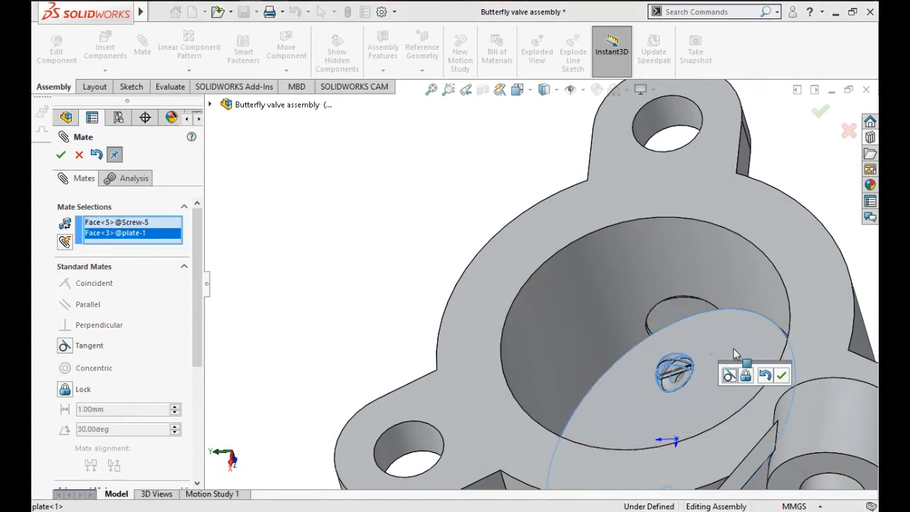
click(746, 377)
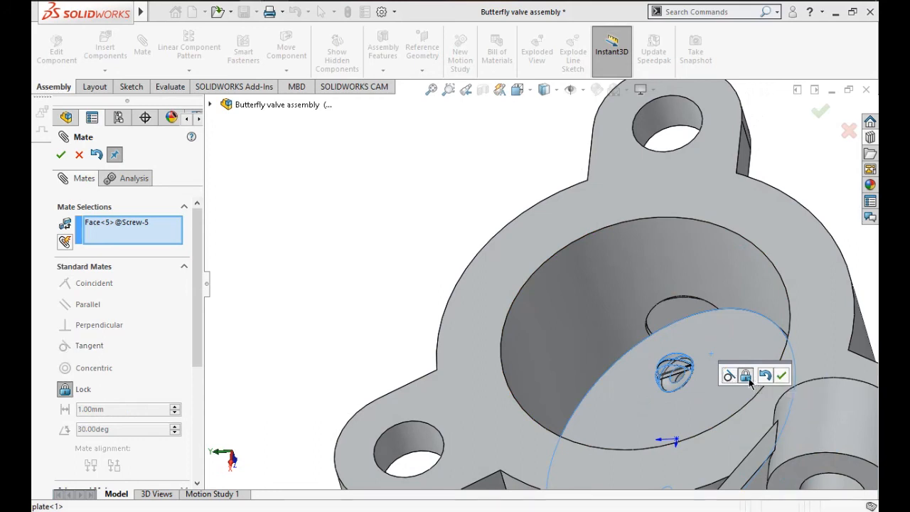
click(782, 375)
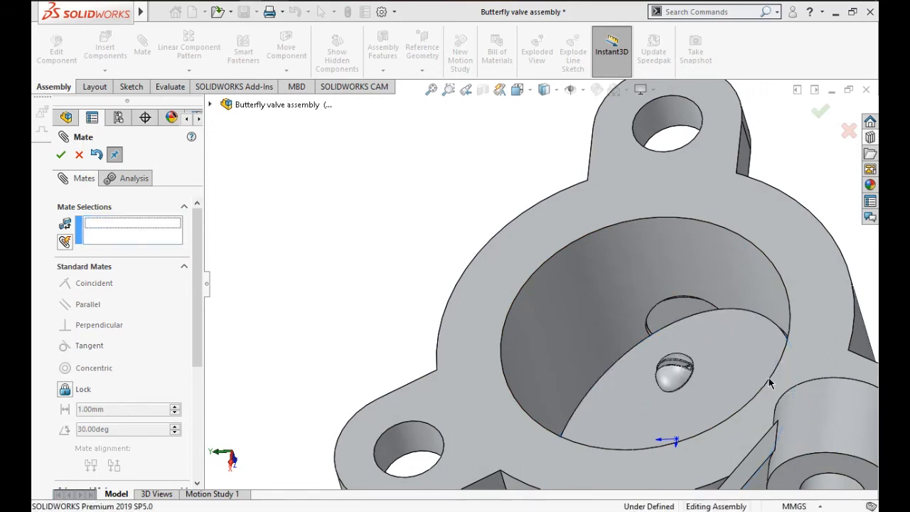
click(673, 376)
click(673, 377)
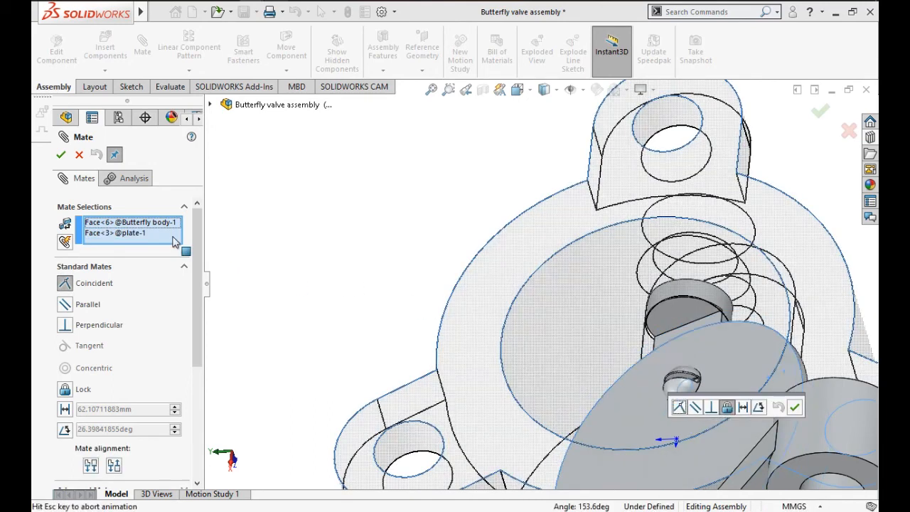
click(79, 156)
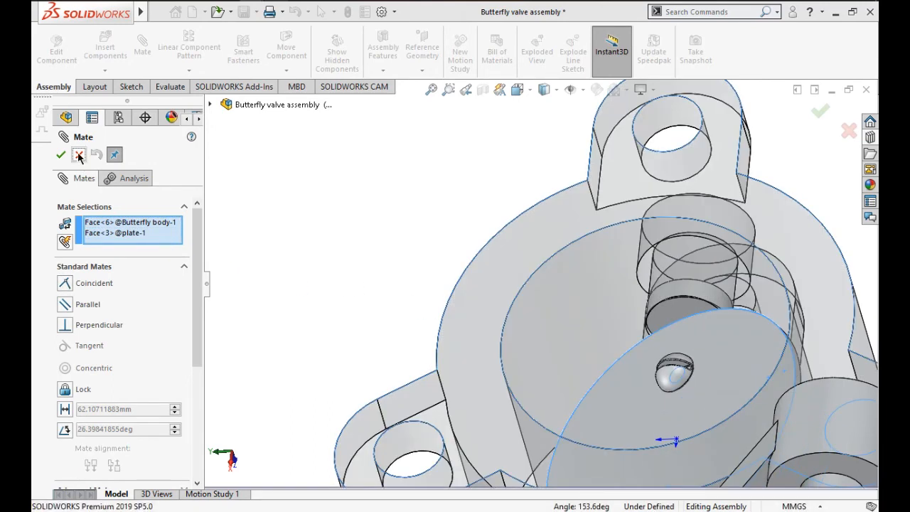
click(266, 216)
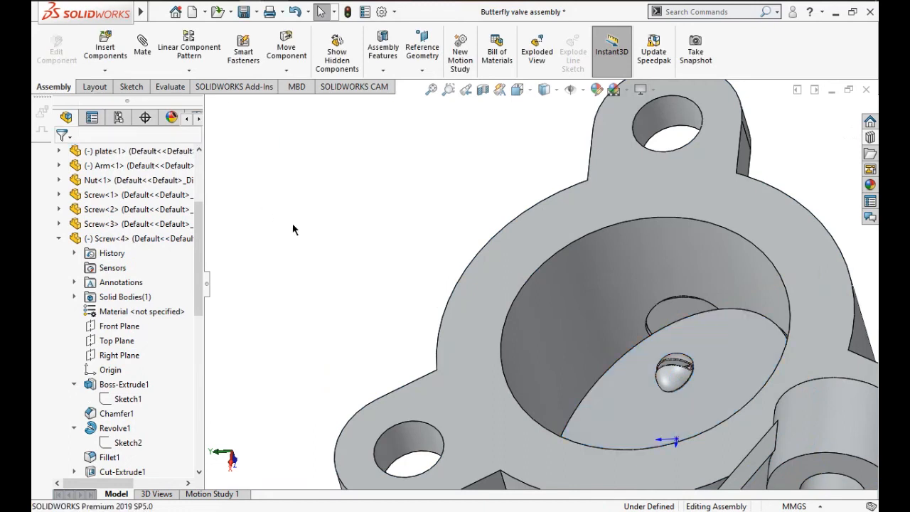
Step: Add a Concentric mate between the remaining loose screw's shank and the plate's empty 12.5 mm hole
key(f)
scroll(587, 405, down, 6)
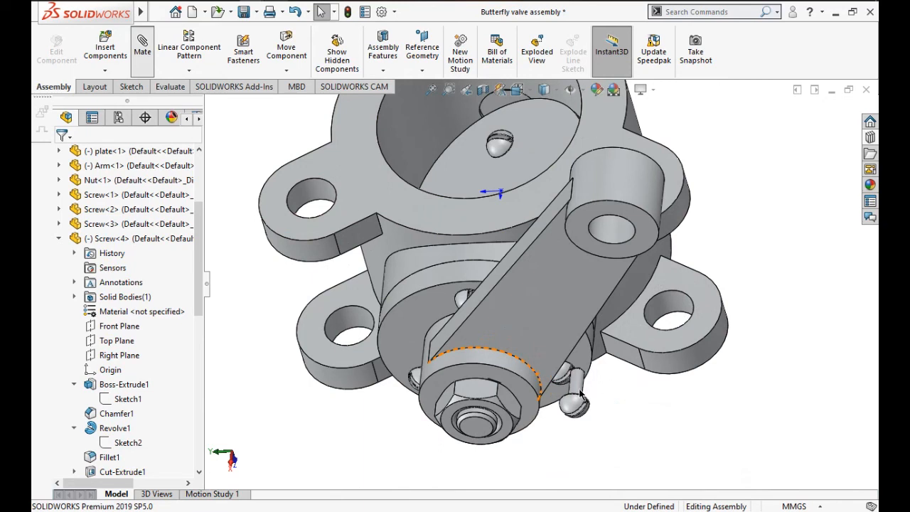
scroll(573, 387, down, 3)
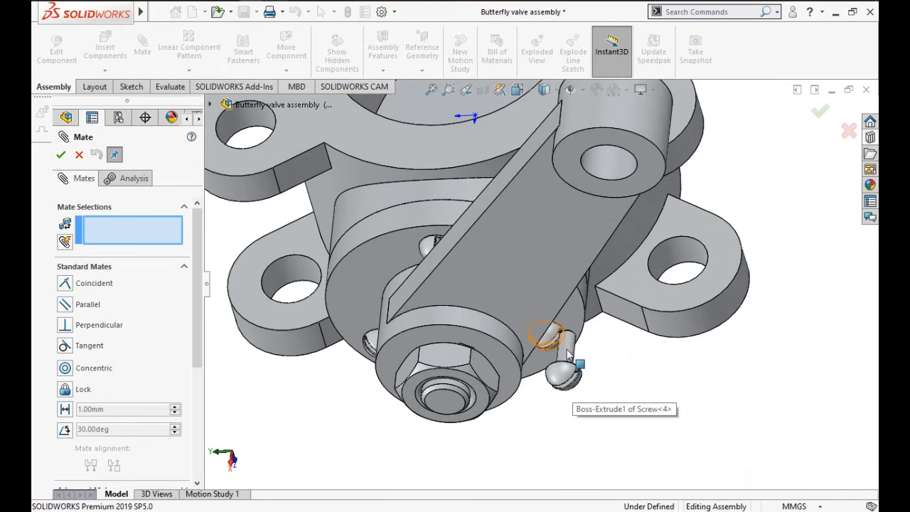
click(569, 351)
scroll(515, 249, up, 5)
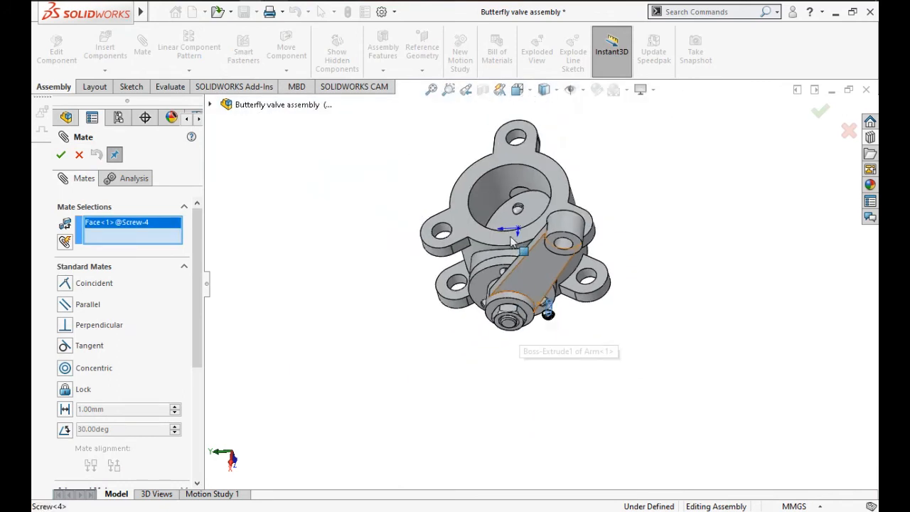
scroll(511, 236, down, 4)
middle_drag(514, 235, 537, 314)
scroll(537, 316, down, 5)
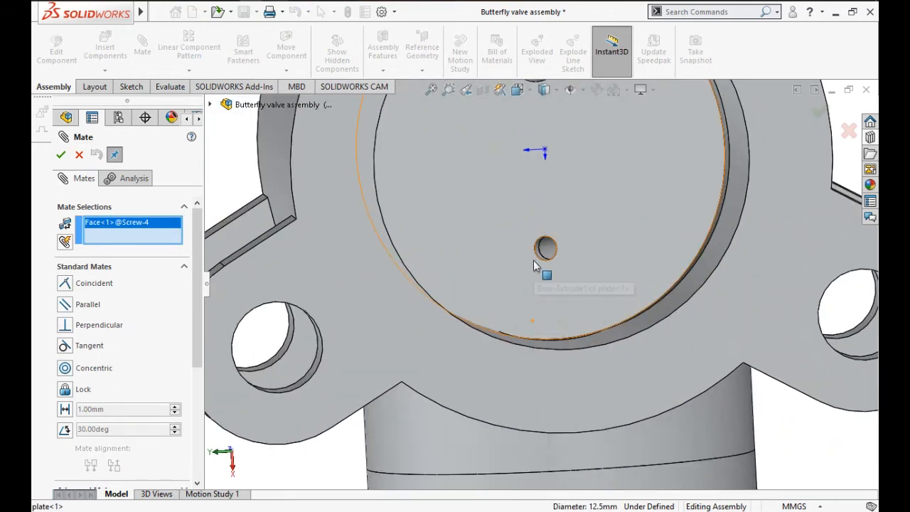
scroll(536, 266, down, 4)
click(545, 249)
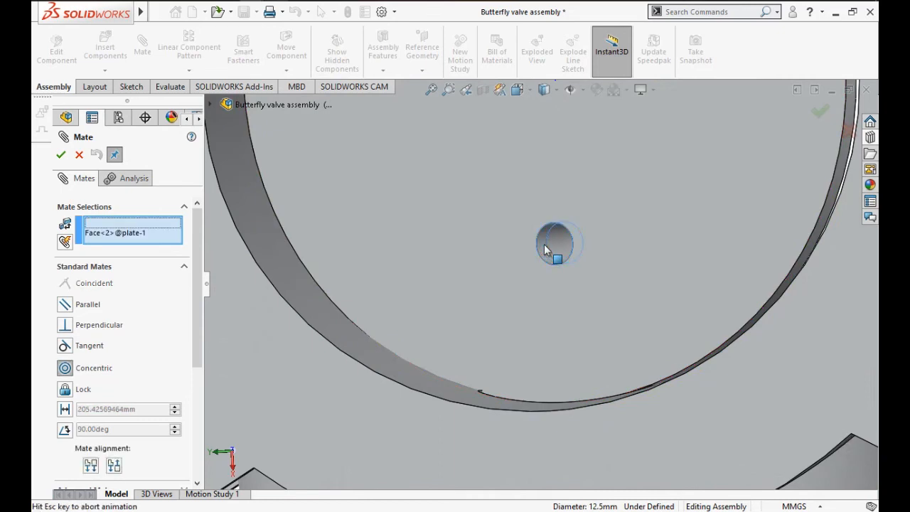
click(709, 216)
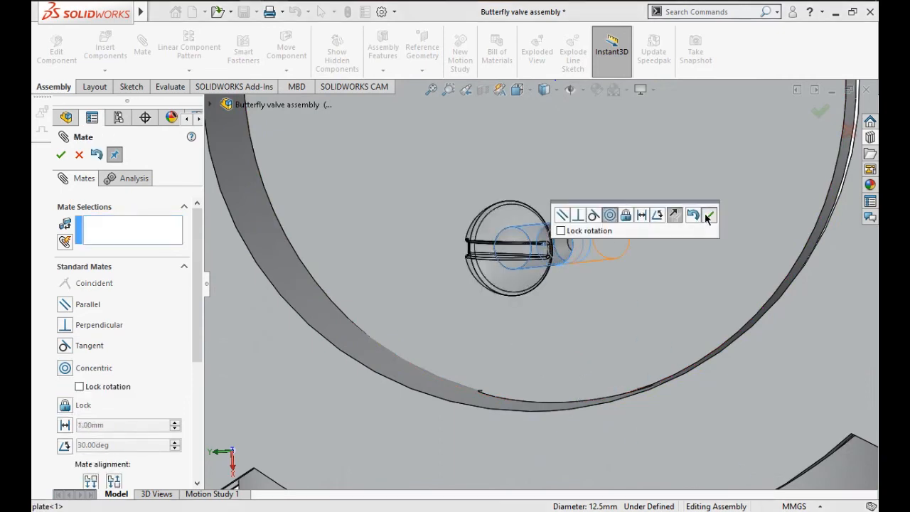
Step: Add a Coincident mate between the plate's face and the circular edge of the second screw's head
click(649, 264)
middle_drag(635, 268, 519, 351)
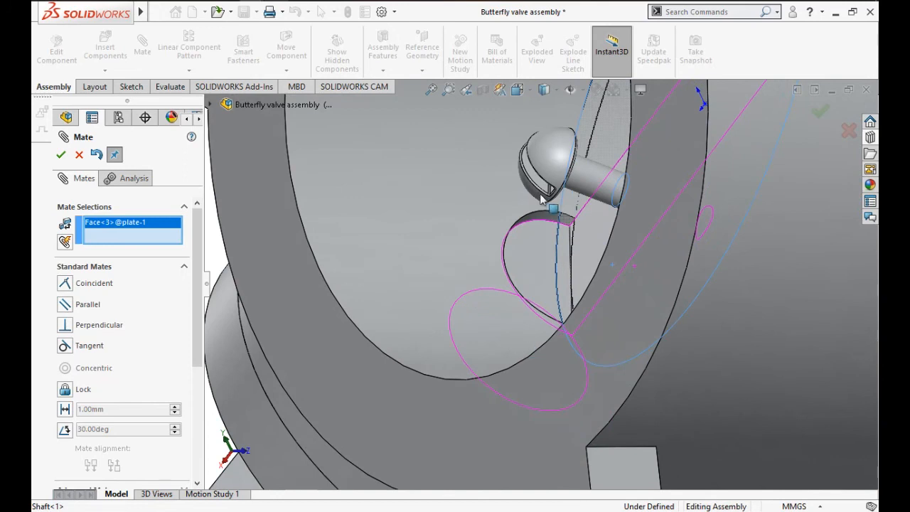
scroll(542, 199, down, 4)
scroll(585, 207, down, 6)
middle_drag(585, 206, 602, 238)
scroll(602, 239, down, 3)
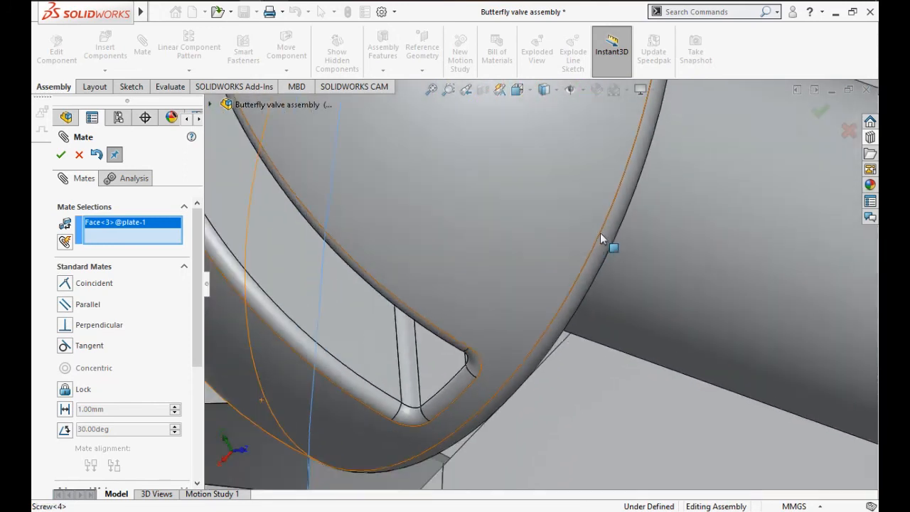
scroll(602, 239, up, 5)
scroll(569, 259, down, 1)
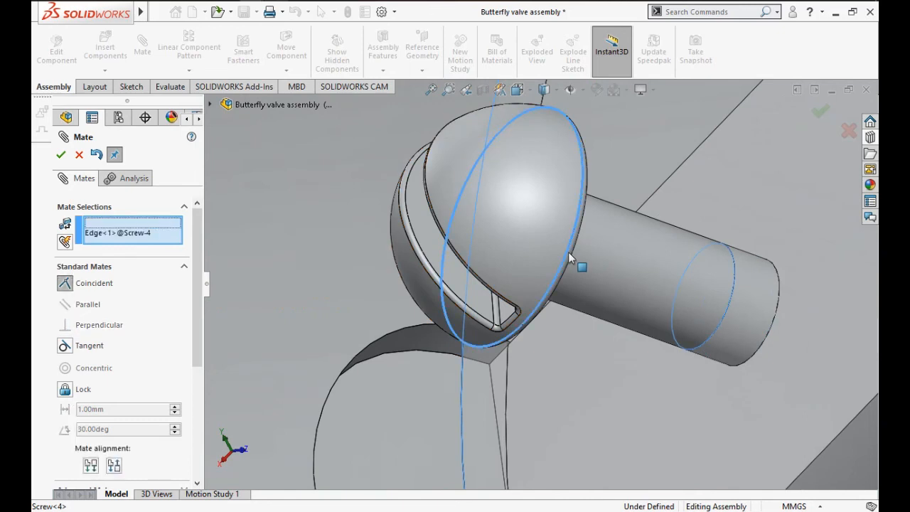
click(568, 253)
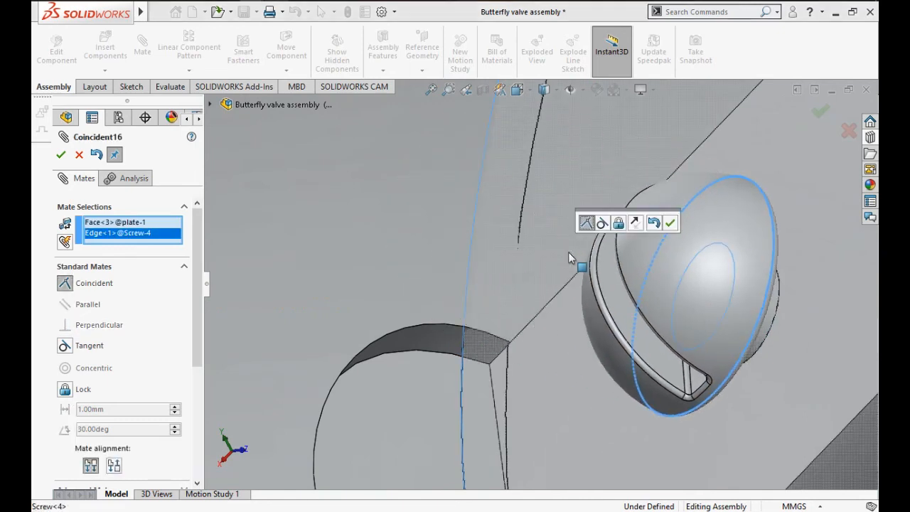
scroll(583, 278, down, 3)
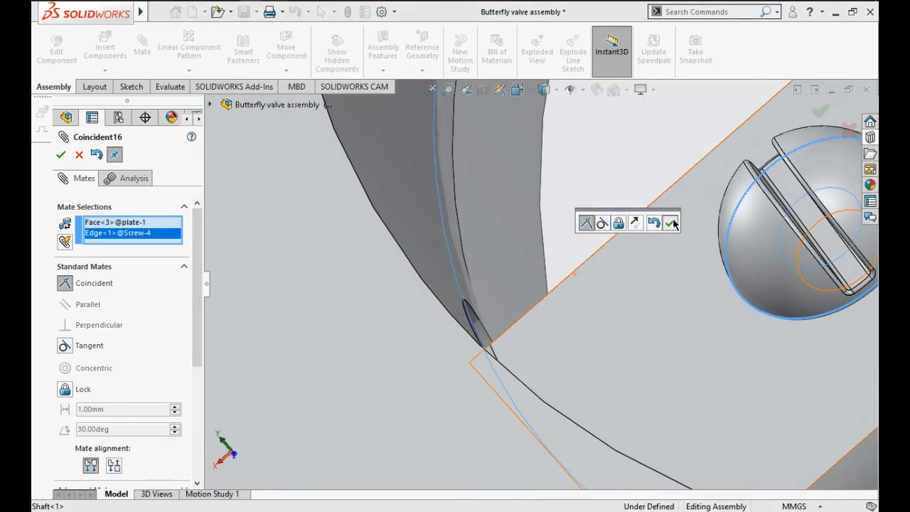
click(670, 221)
Step: Add a Lock mate between the second screw's head and the plate's face
click(747, 236)
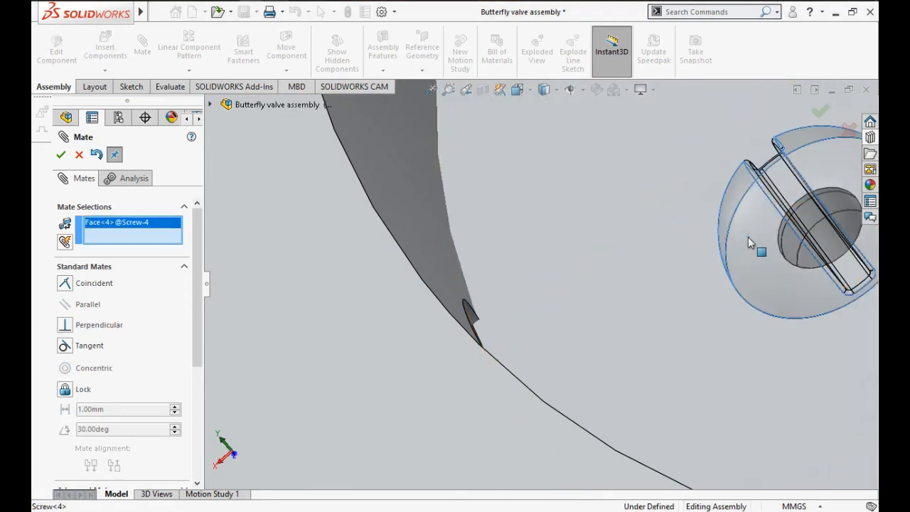
click(677, 288)
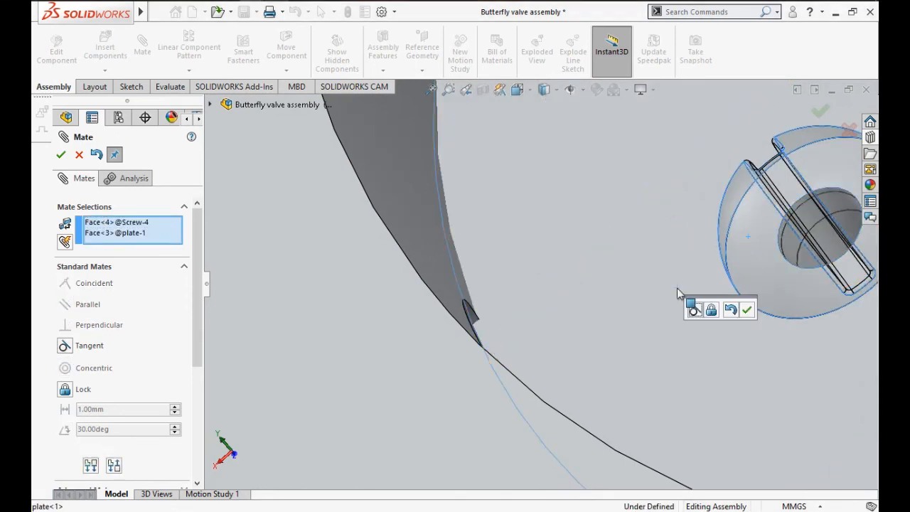
click(711, 310)
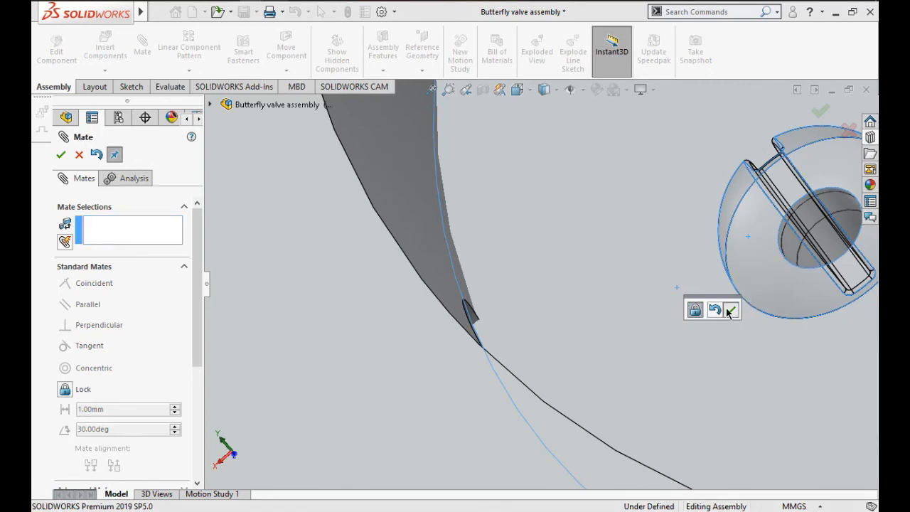
click(729, 313)
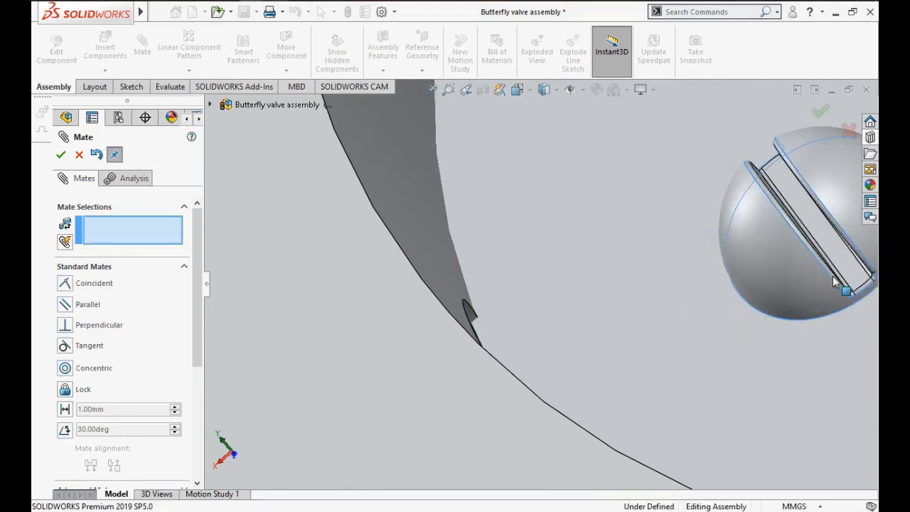
Step: Finish mating and swing the arm to turn the plate and its two screws inside the valve body
scroll(804, 277, up, 10)
middle_drag(714, 247, 738, 266)
drag(281, 166, 627, 308)
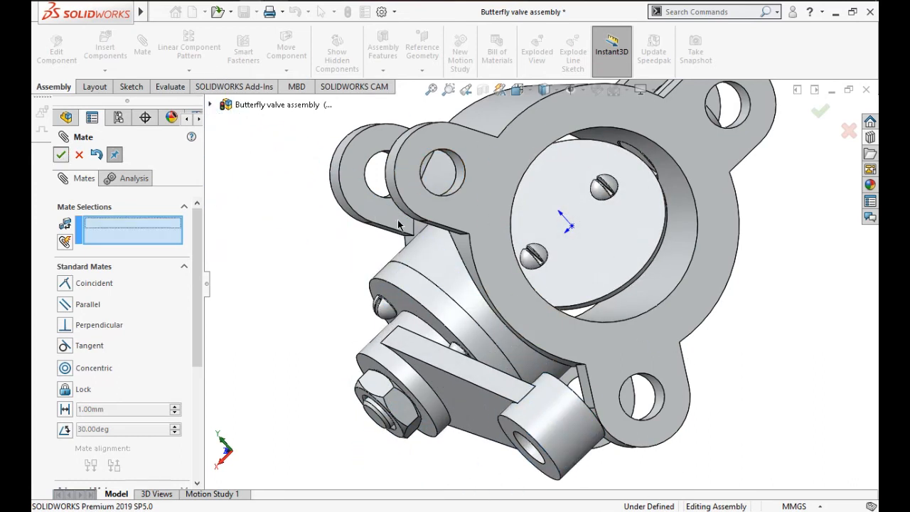
key(Escape)
middle_drag(506, 149, 410, 224)
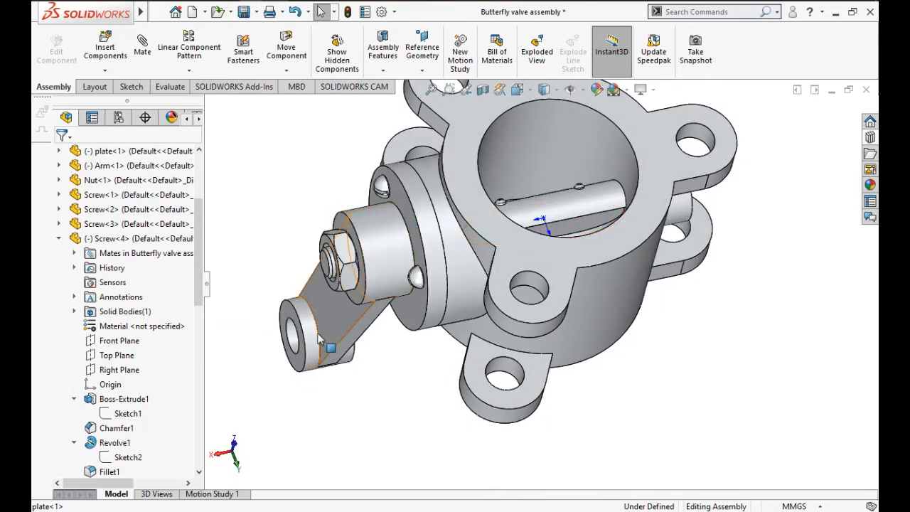
drag(294, 364, 518, 209)
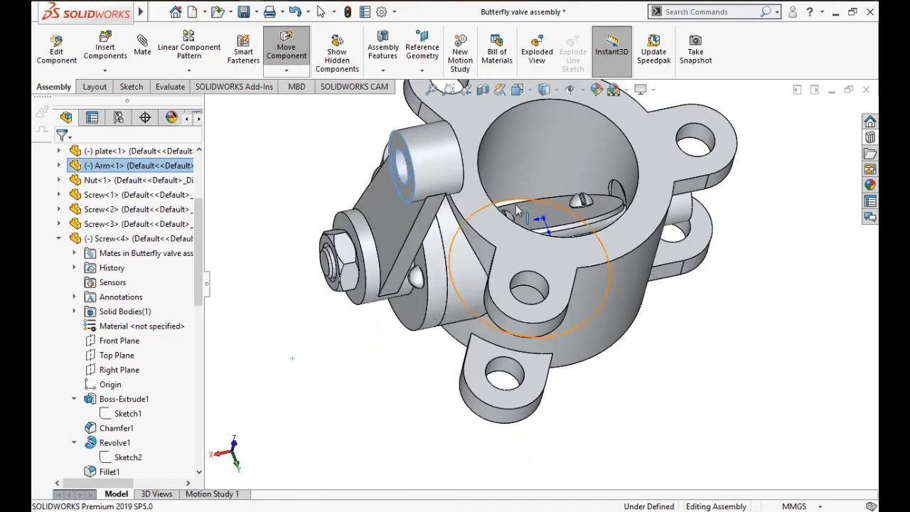
Step: Hide the assembly's origin in the valve bore
click(109, 384)
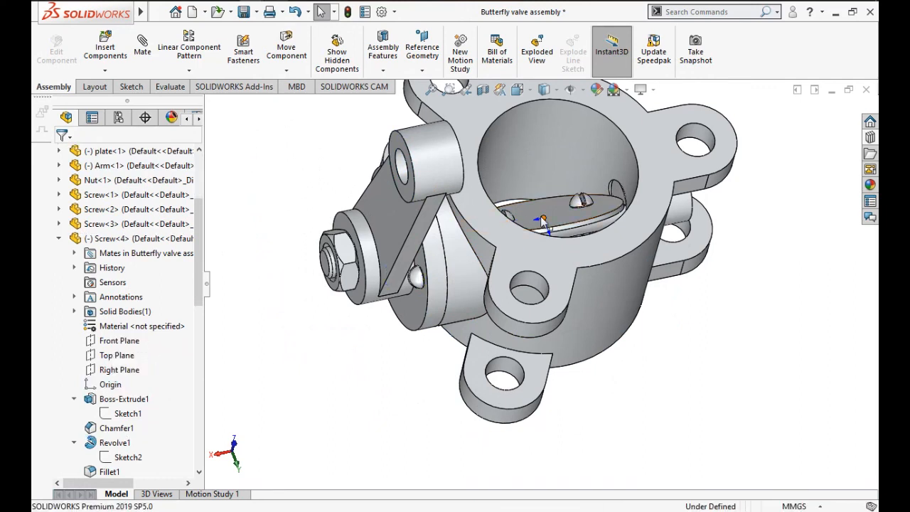
right_click(543, 217)
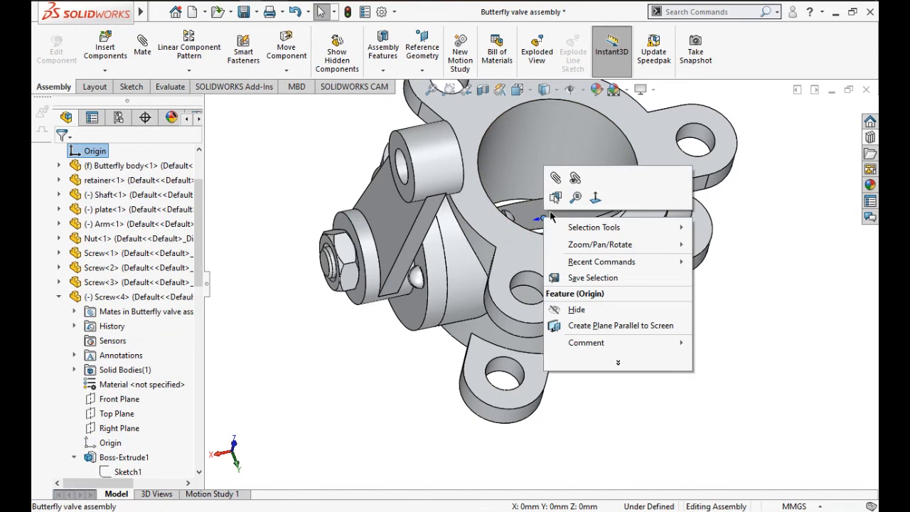
click(576, 309)
Step: Swing the arm down below the shaft to turn the plate inside the valve body, and clear the selection
mouse_move(656, 347)
middle_down()
mouse_move(549, 176)
mouse_move(578, 231)
mouse_move(576, 163)
mouse_move(600, 190)
middle_up()
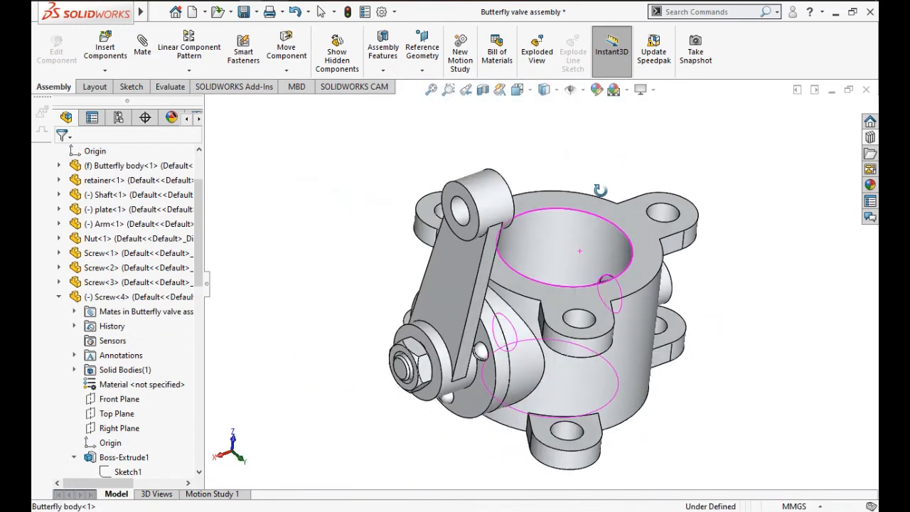
scroll(589, 276, up, 1)
scroll(588, 276, down, 1)
drag(376, 195, 455, 498)
drag(342, 511, 326, 511)
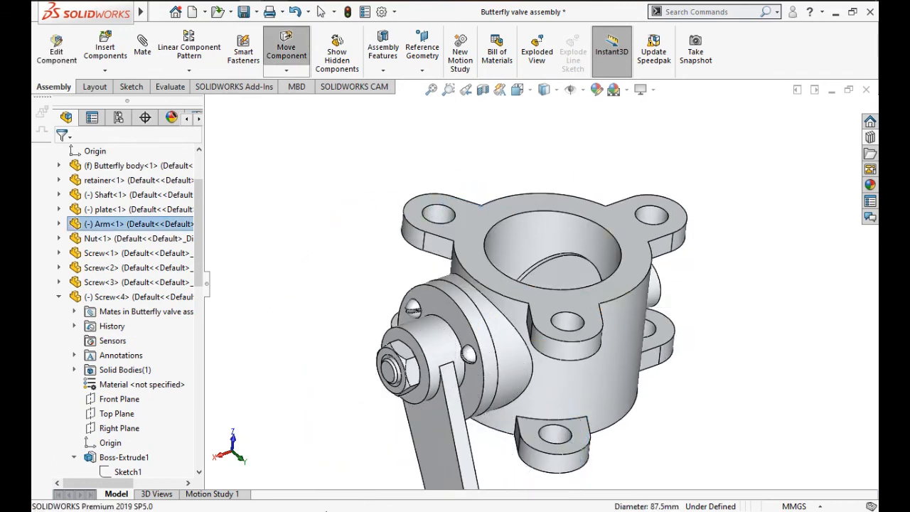
scroll(504, 343, down, 5)
scroll(503, 342, up, 3)
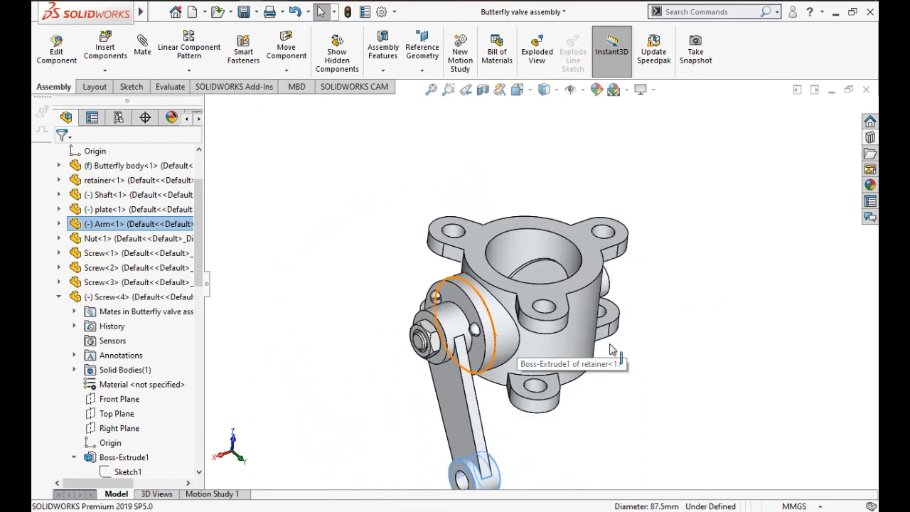
click(755, 329)
middle_drag(755, 329, 640, 419)
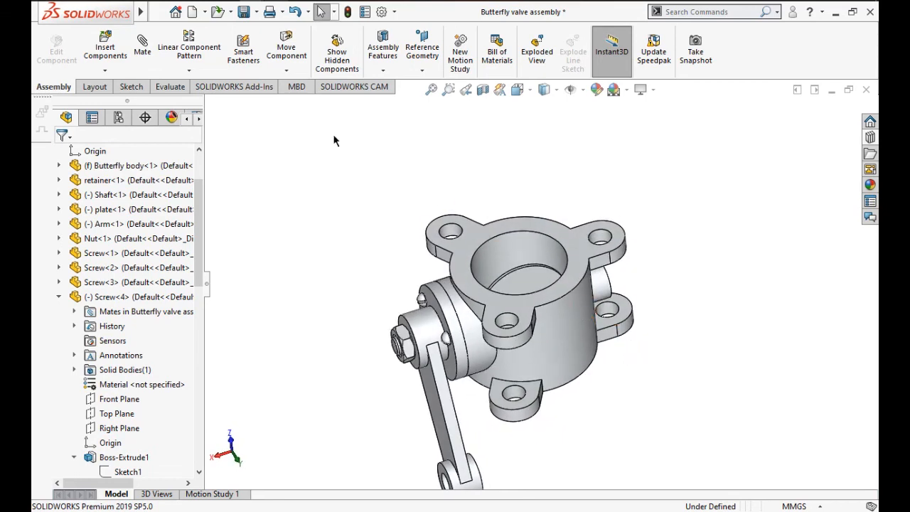
Step: Save the butterfly valve assembly, rebuilding the document before saving
click(243, 12)
click(308, 203)
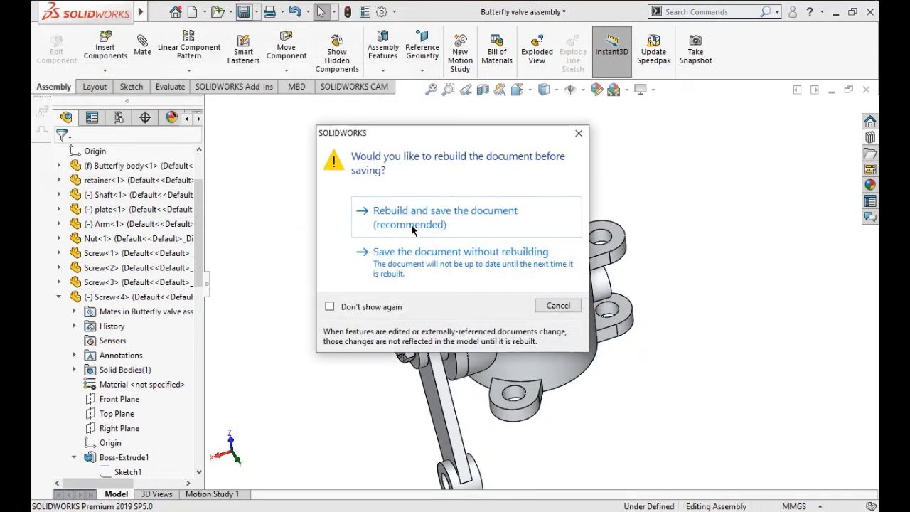
click(412, 228)
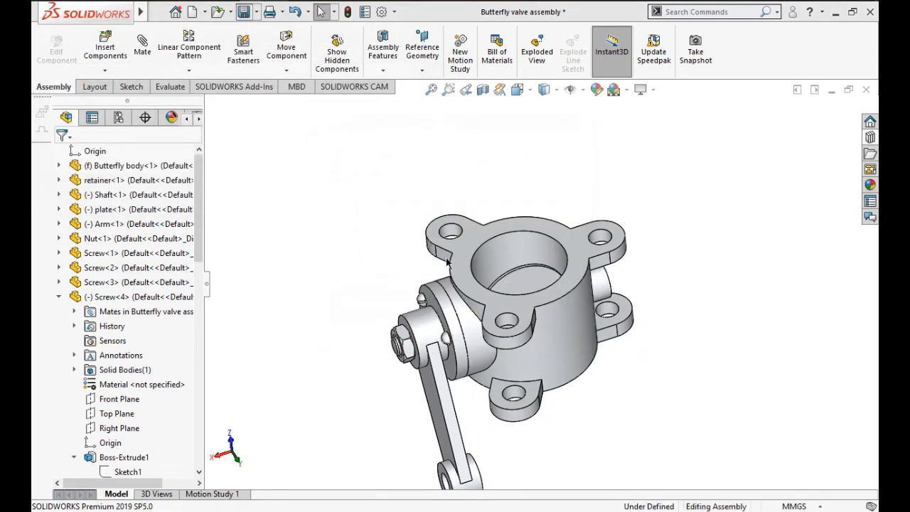